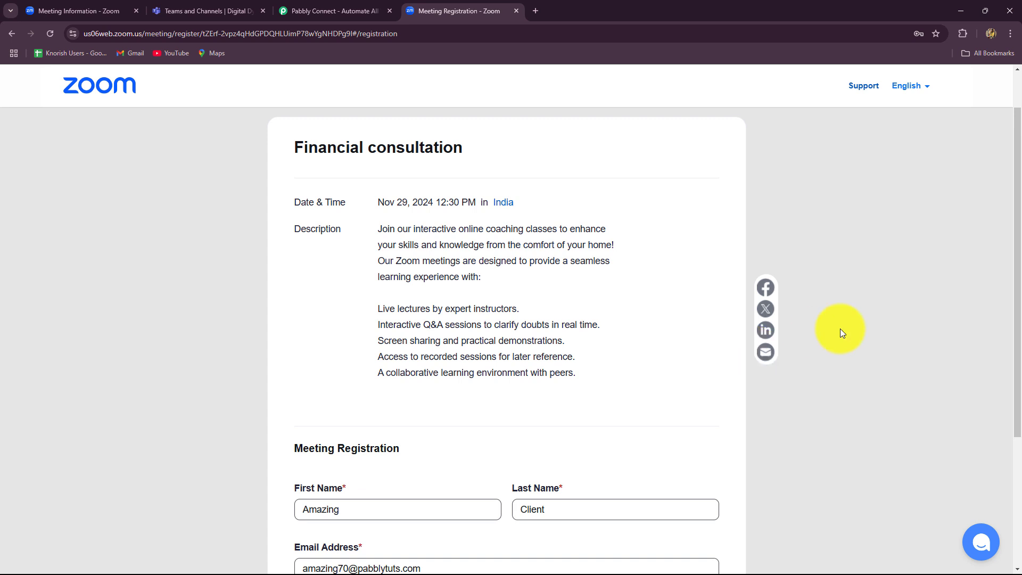
- Scroll the filled Financial consultation form, then view the registration alert posted in the Teams channel
scroll(839, 328, down, 4)
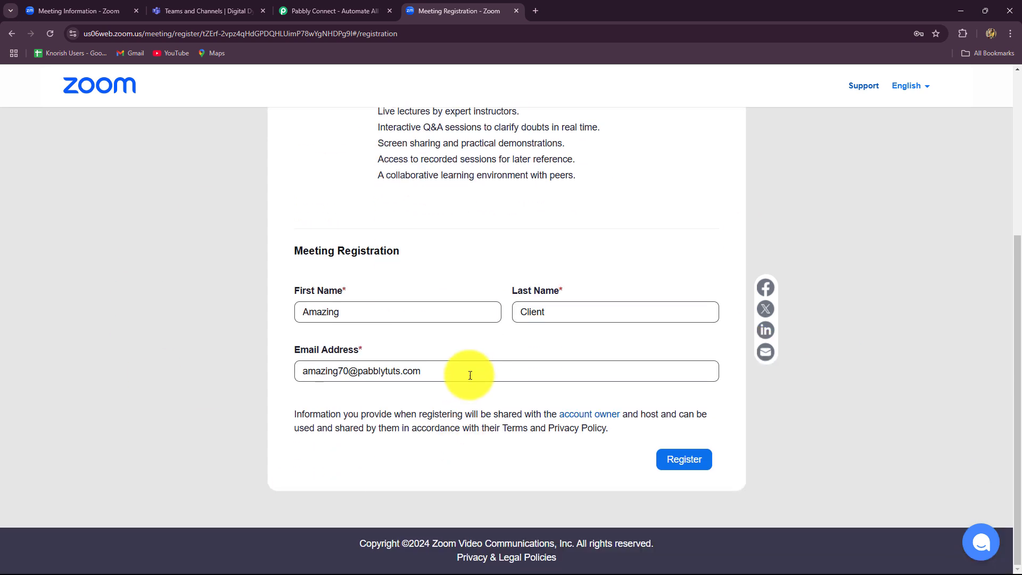
click(208, 14)
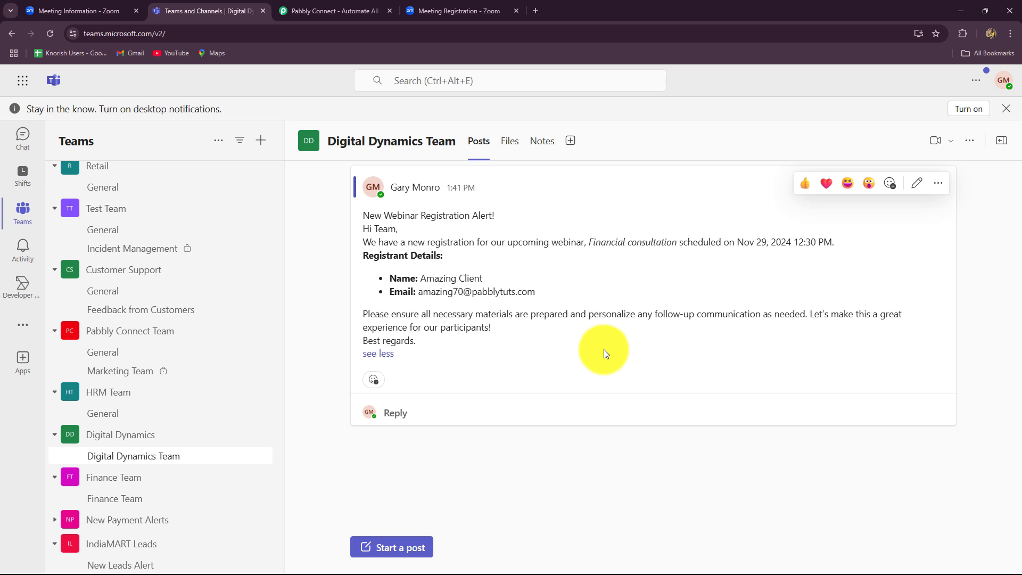
- Compare the Teams registration alert against the Zoom form, then return to Pabbly Connect
click(462, 12)
click(175, 10)
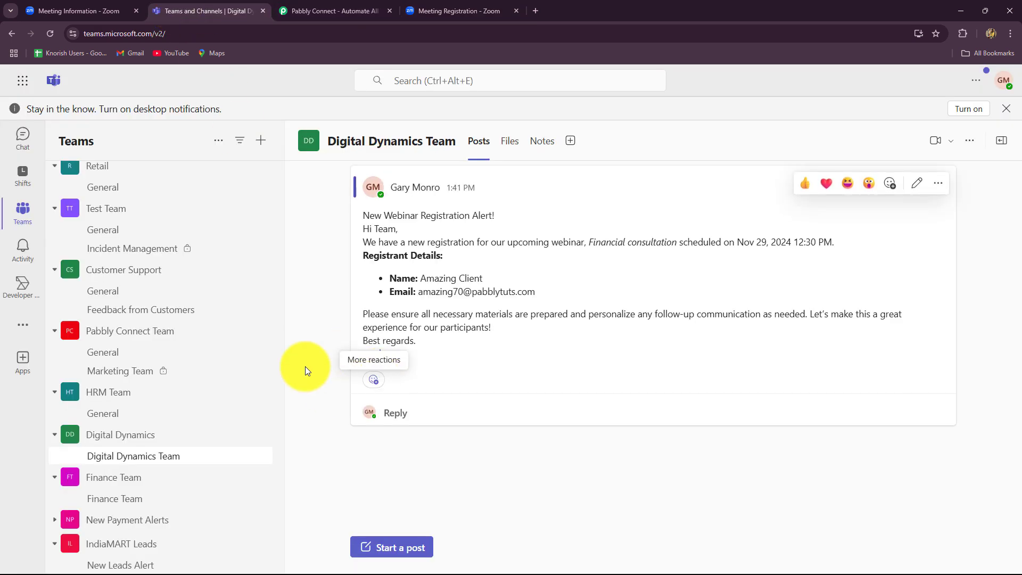
click(429, 11)
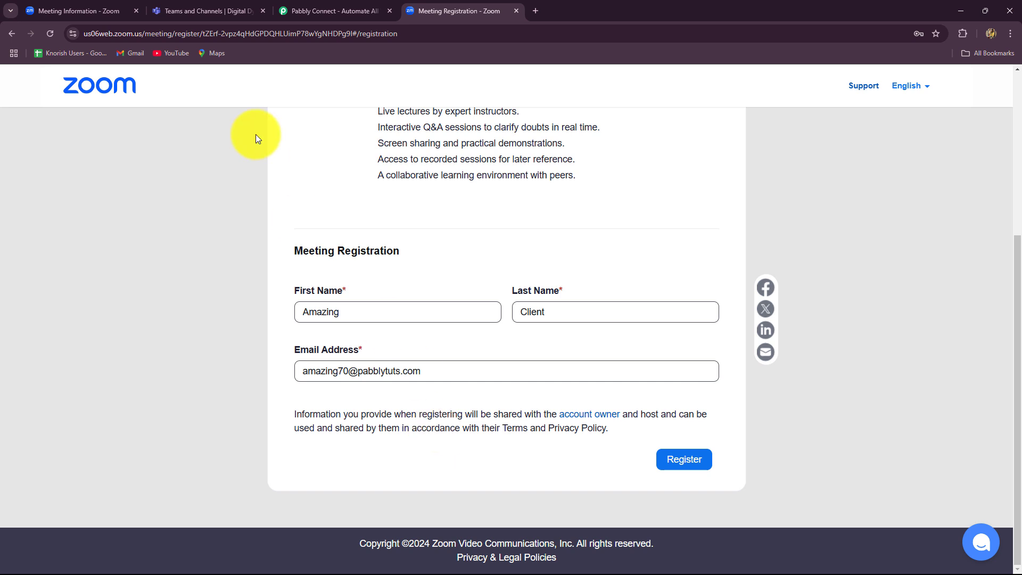
click(219, 16)
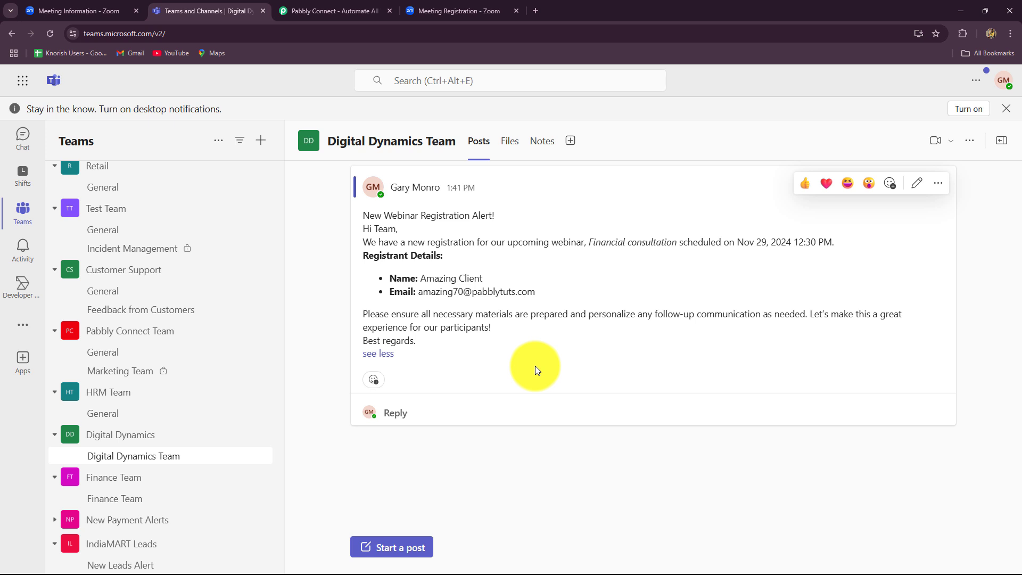
click(345, 18)
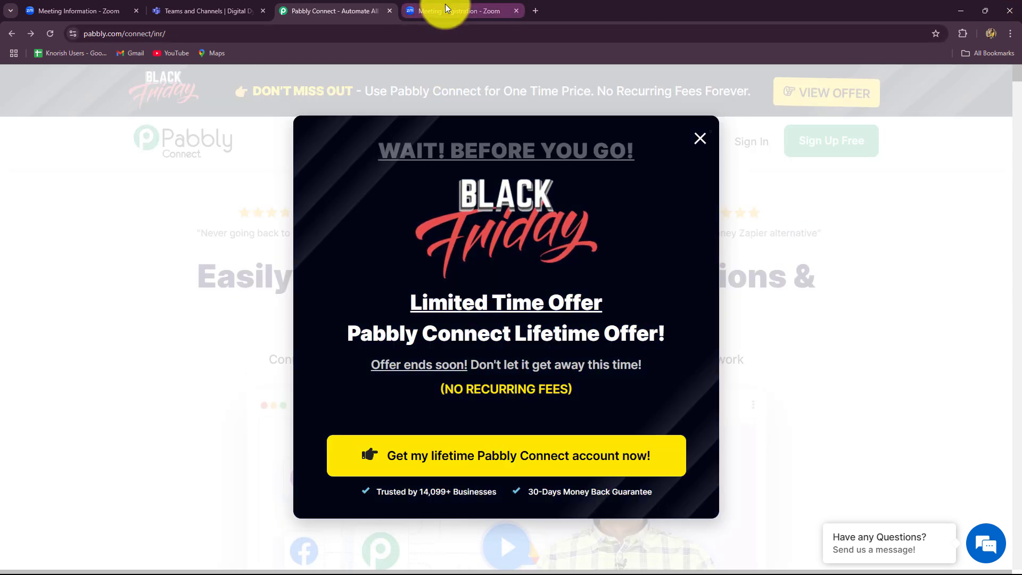
- Review the Zoom registration form against the existing Teams alert
click(446, 8)
scroll(502, 303, up, 5)
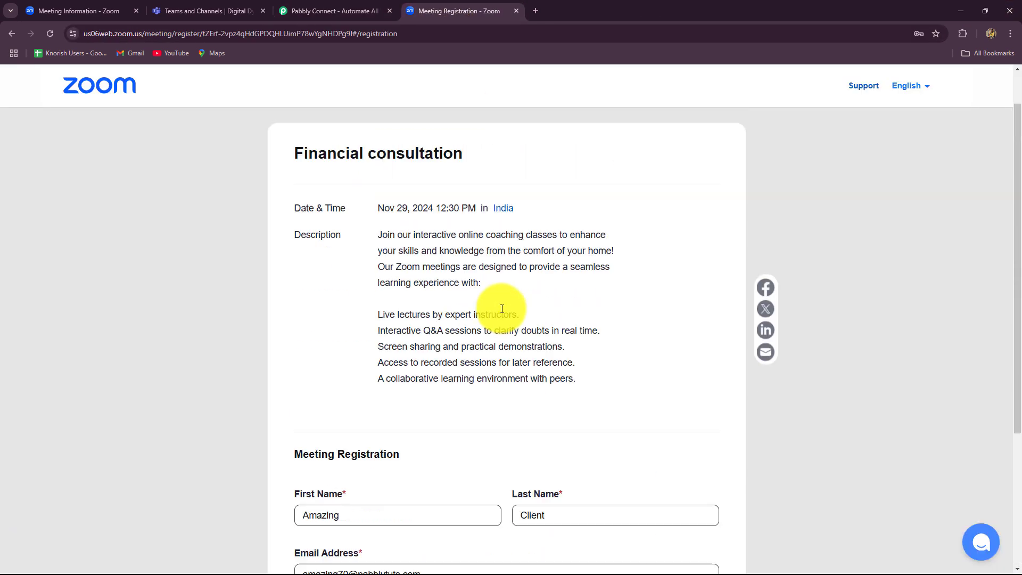
scroll(428, 353, down, 4)
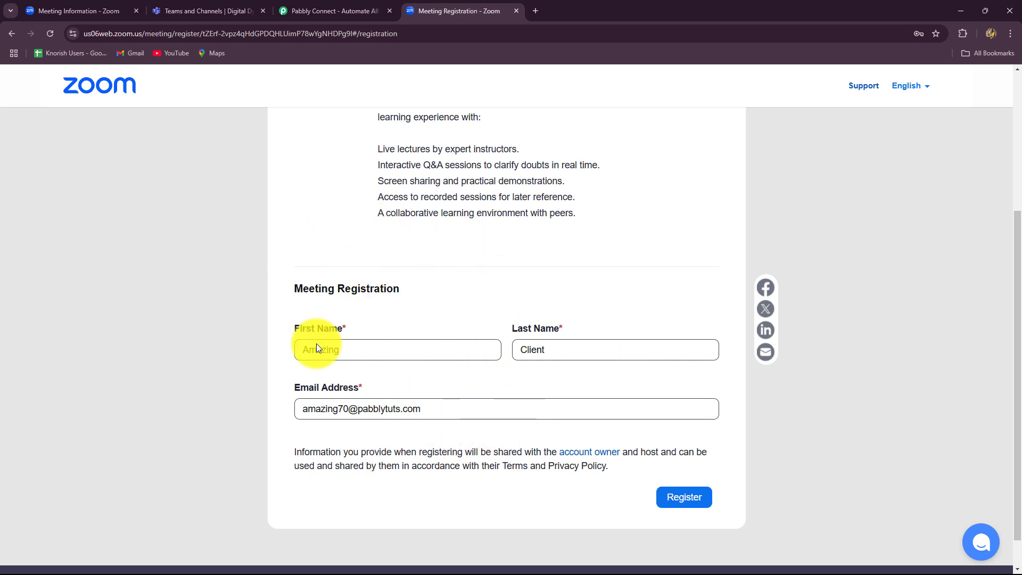
scroll(381, 359, up, 4)
scroll(379, 368, down, 5)
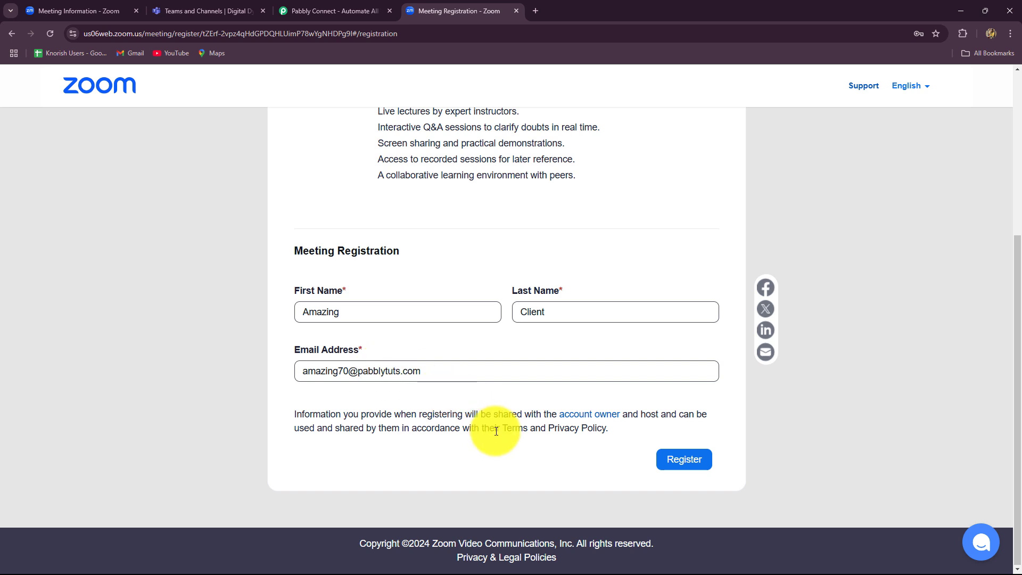
click(184, 14)
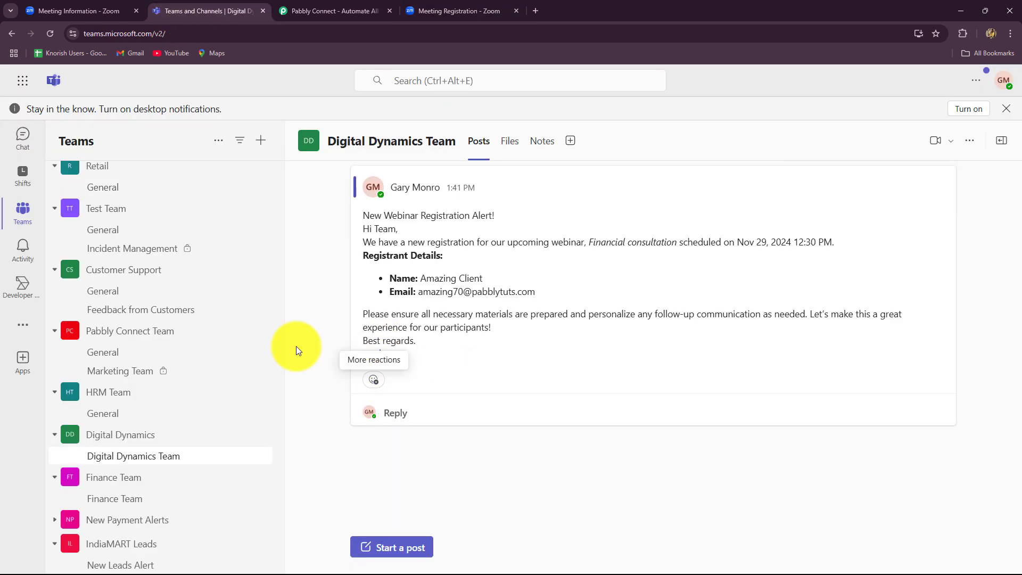
click(426, 11)
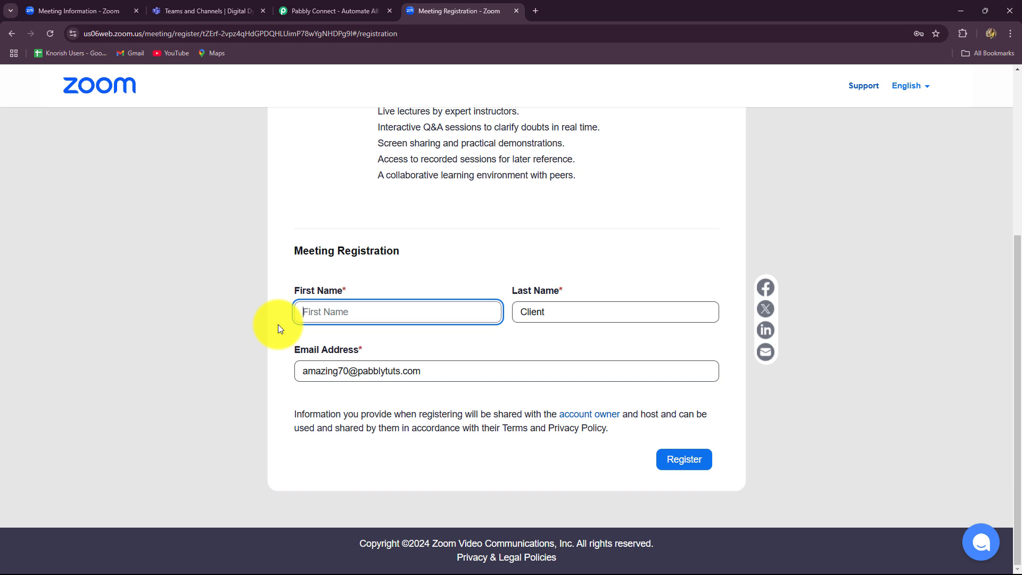
- Register a new attendee named Test with email username test59 and check Teams for the alert
key(Caps_Lock)
text(T)
key(Caps_Lock)
text(est)
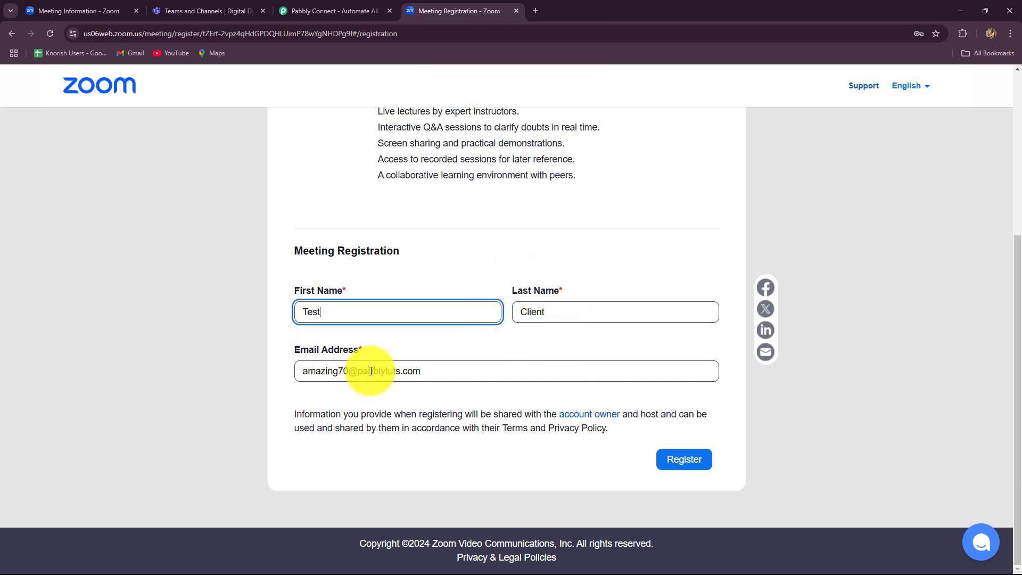
drag(337, 370, 274, 369)
drag(349, 370, 296, 372)
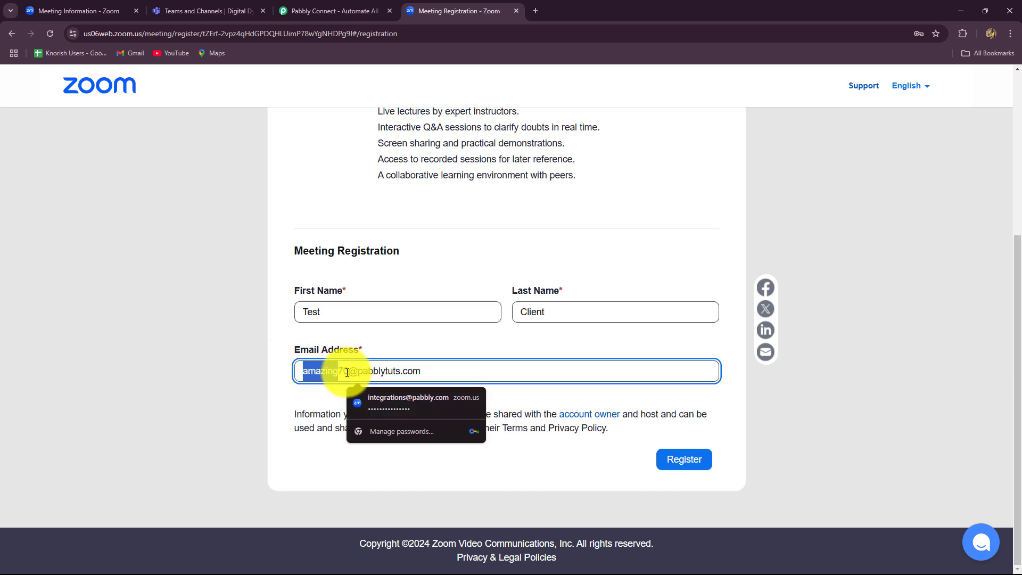
key(BackSpace)
text(test59)
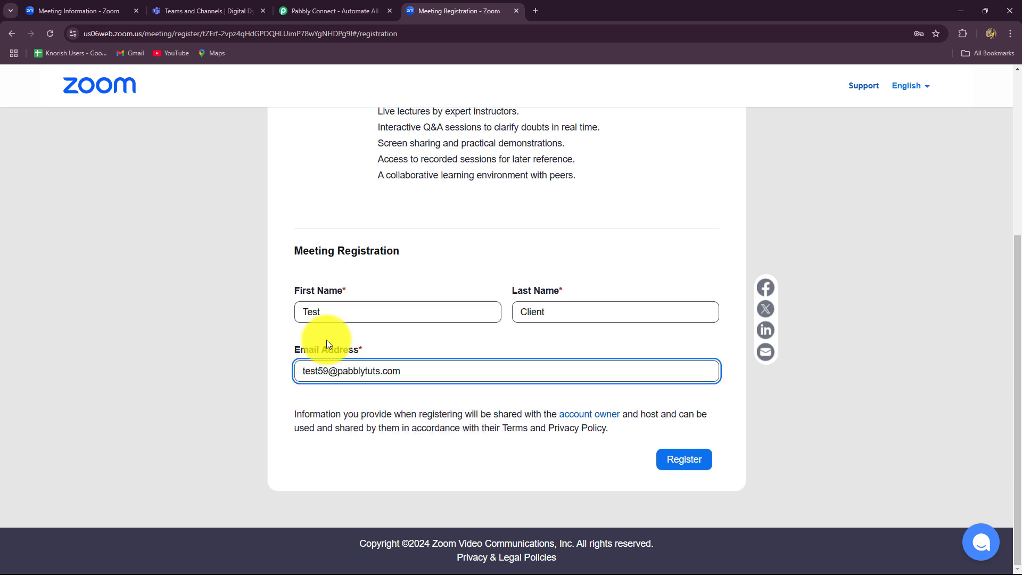
click(687, 464)
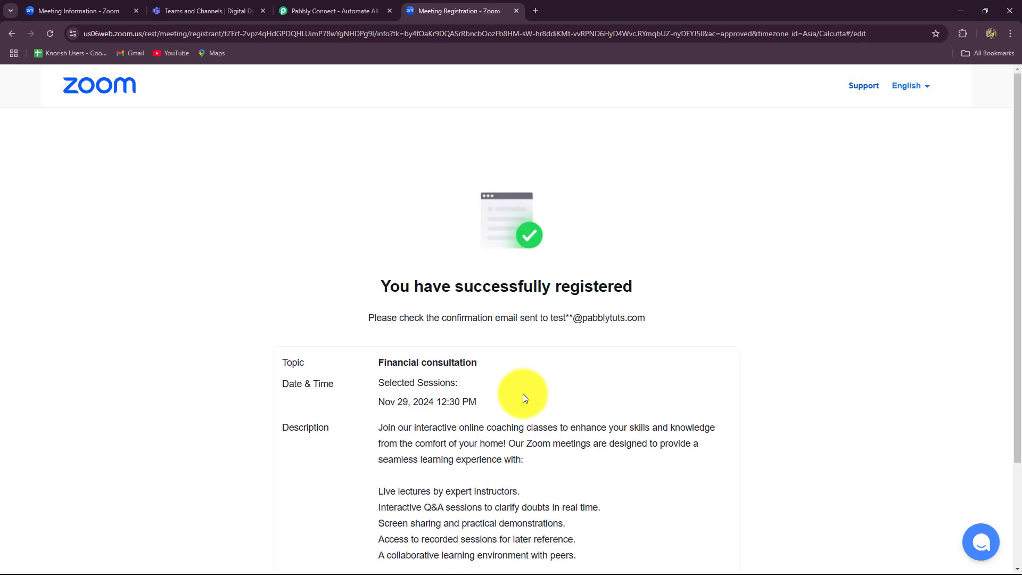
click(165, 8)
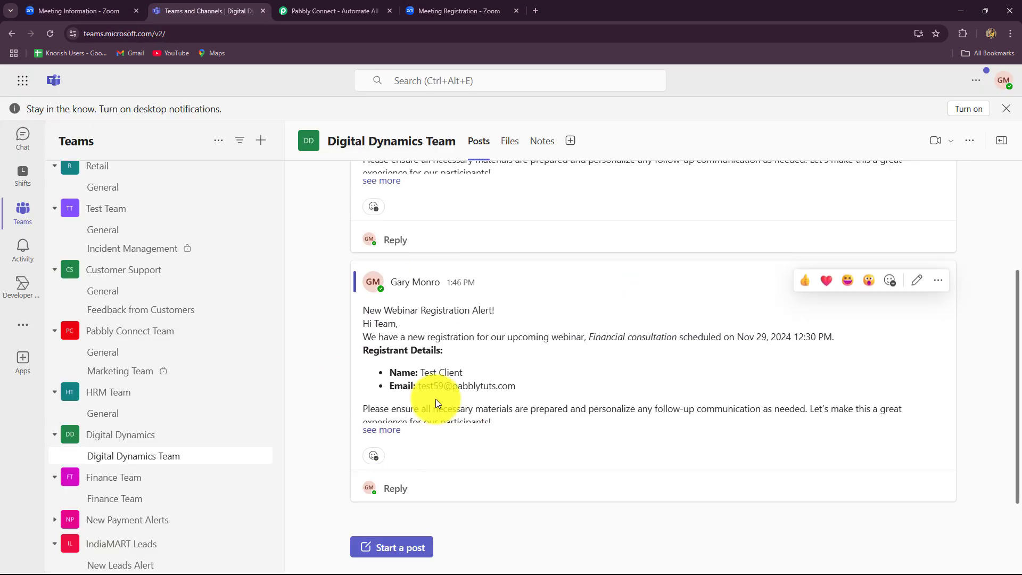
- Expand the new registrant's Teams alert, then dismiss Pabbly's Black Friday offer popup
click(376, 430)
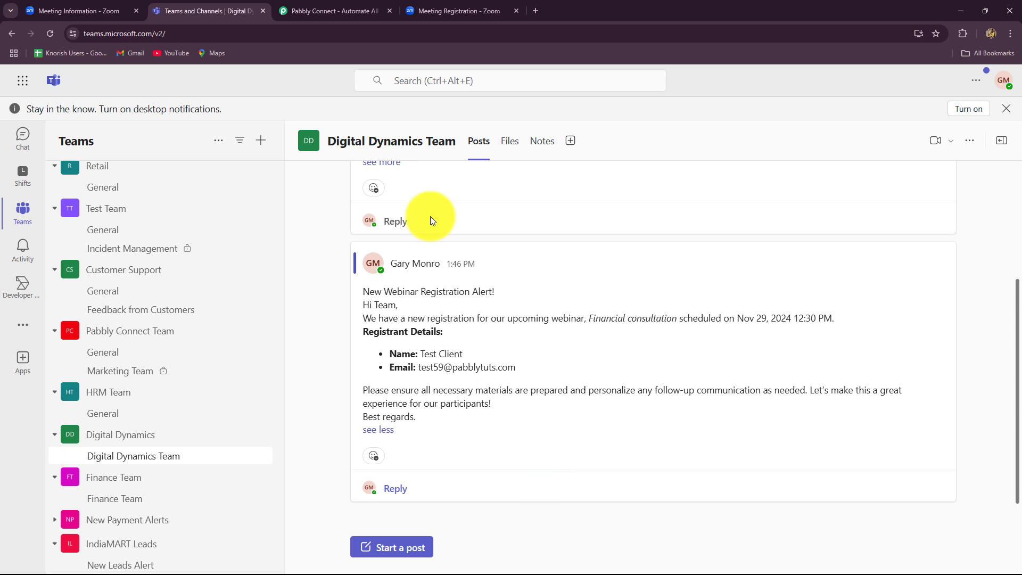
click(337, 7)
click(701, 139)
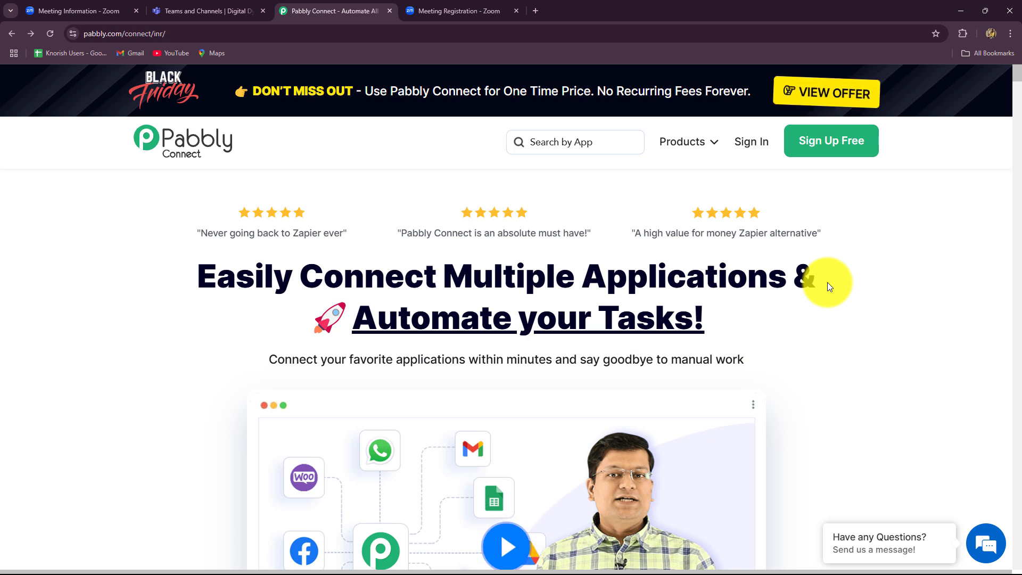
- Sign in to Pabbly and open Pabbly Connect from the All Apps page
drag(196, 36, 59, 42)
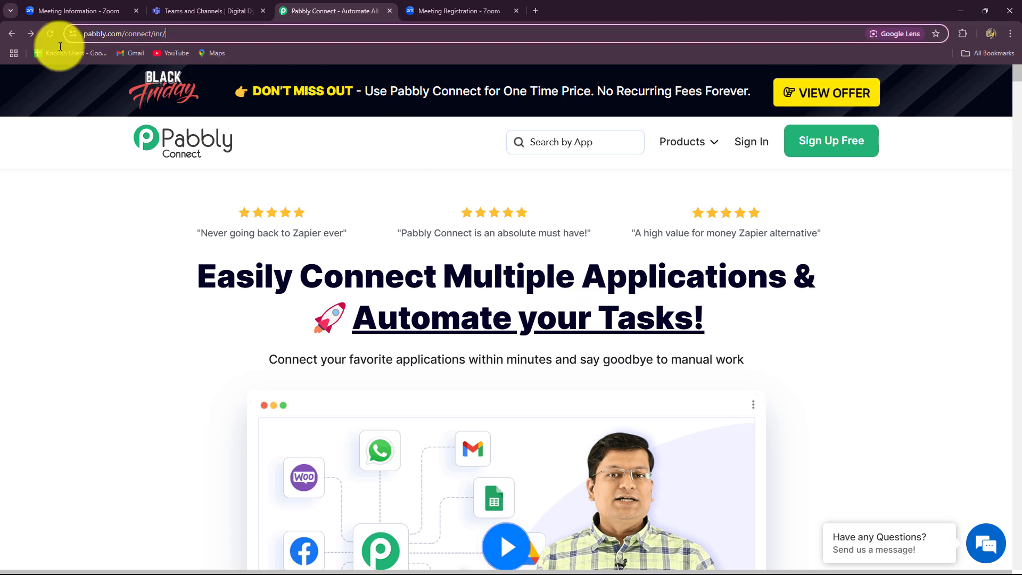
click(80, 211)
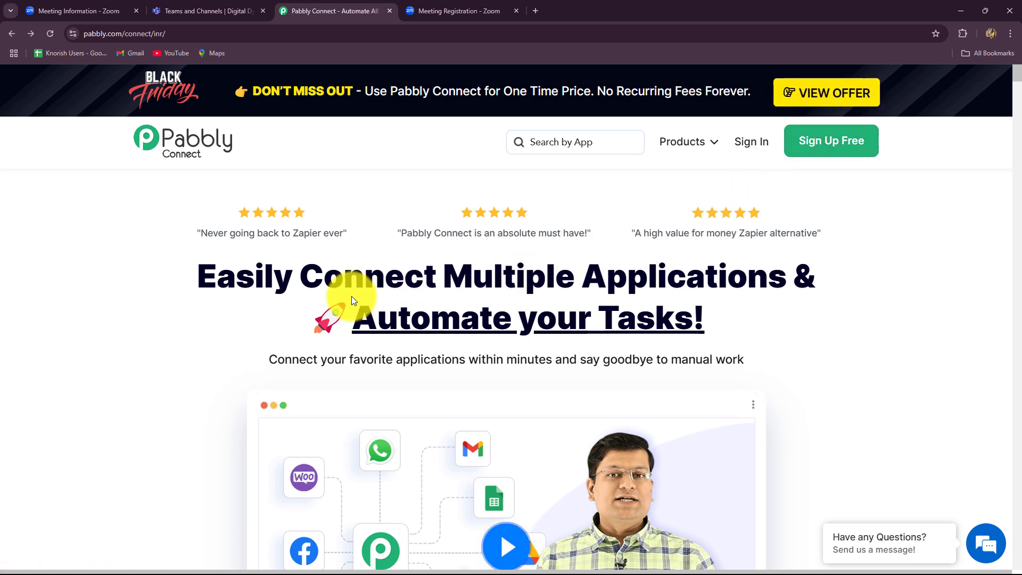
drag(207, 275, 798, 359)
click(879, 341)
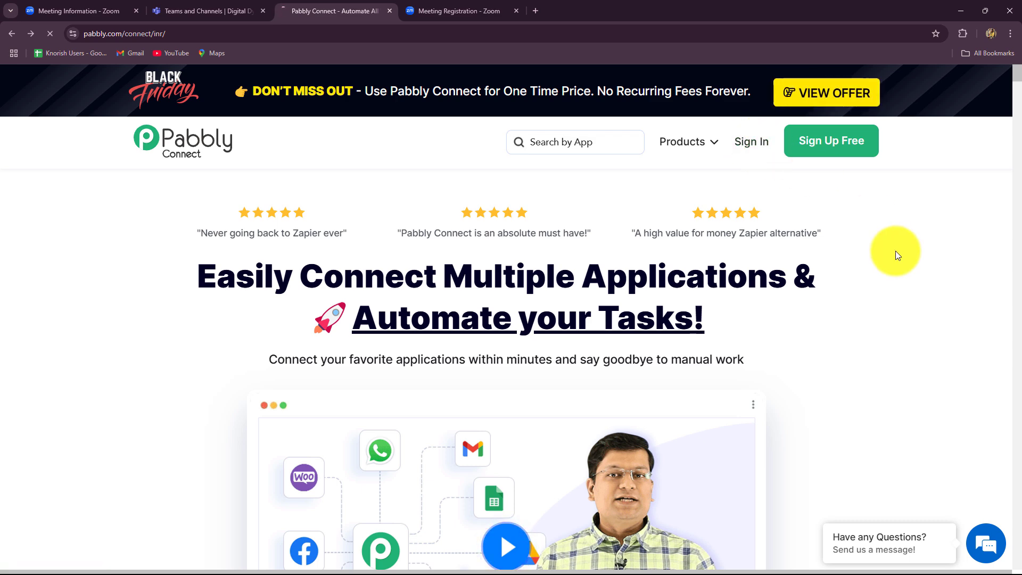
scroll(590, 374, down, 3)
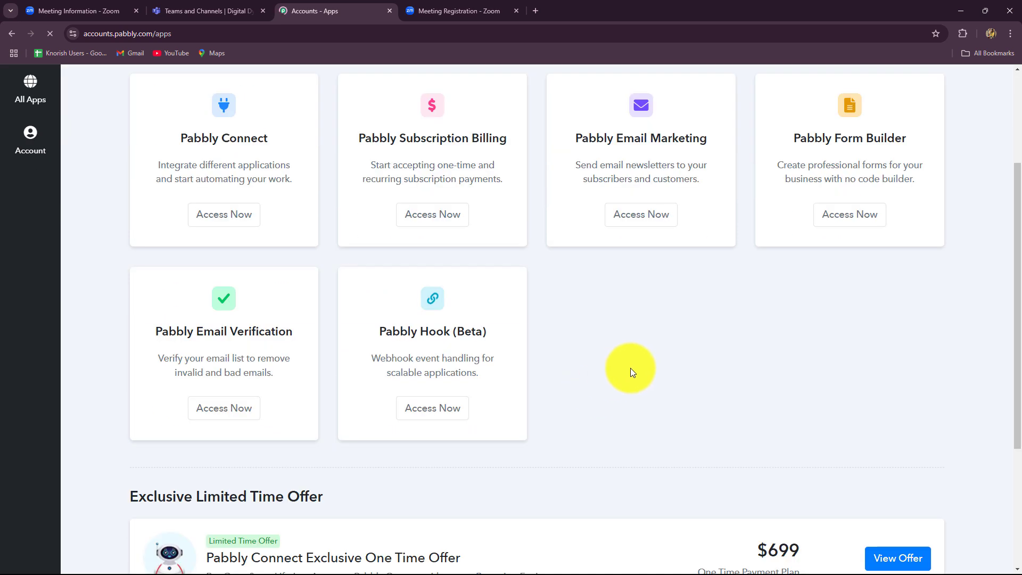
scroll(631, 370, up, 1)
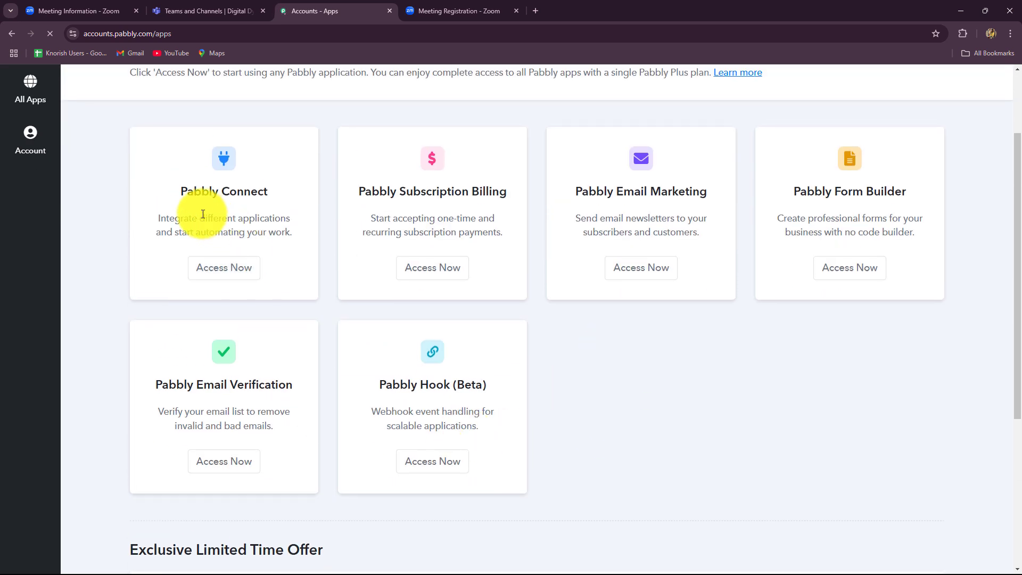
drag(228, 192, 277, 189)
click(214, 268)
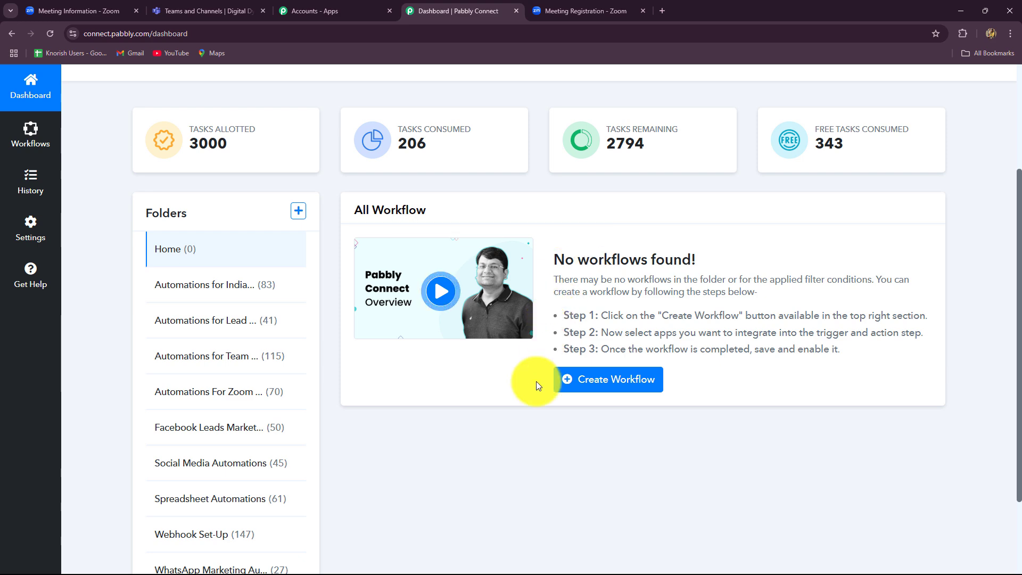
- Create 'Notify Team on Microsoft Teams for Zoom Meeting Registrant' in the Automations For Zoom Meeting & Webinars folder
scroll(203, 399, down, 2)
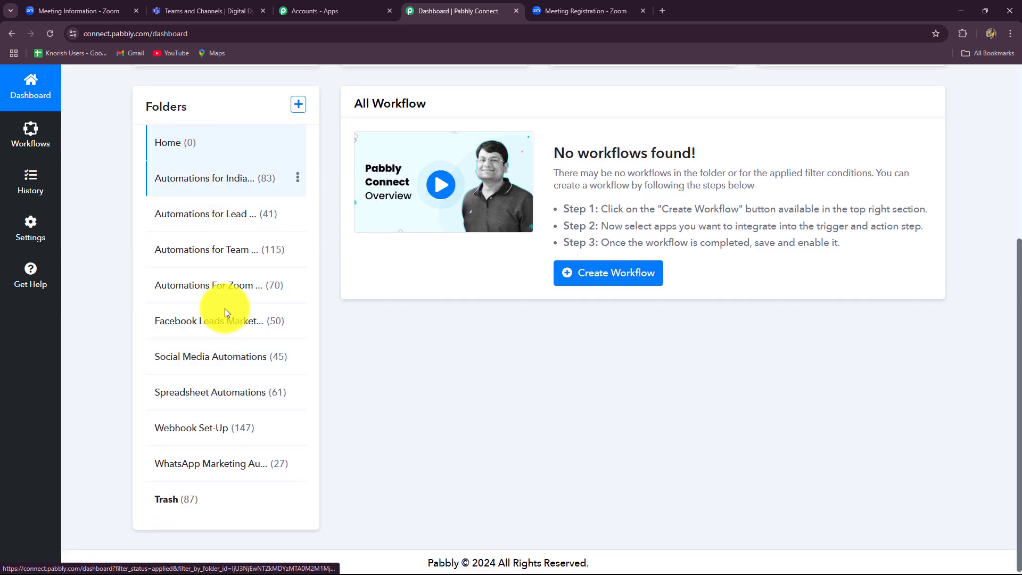
scroll(604, 520, up, 5)
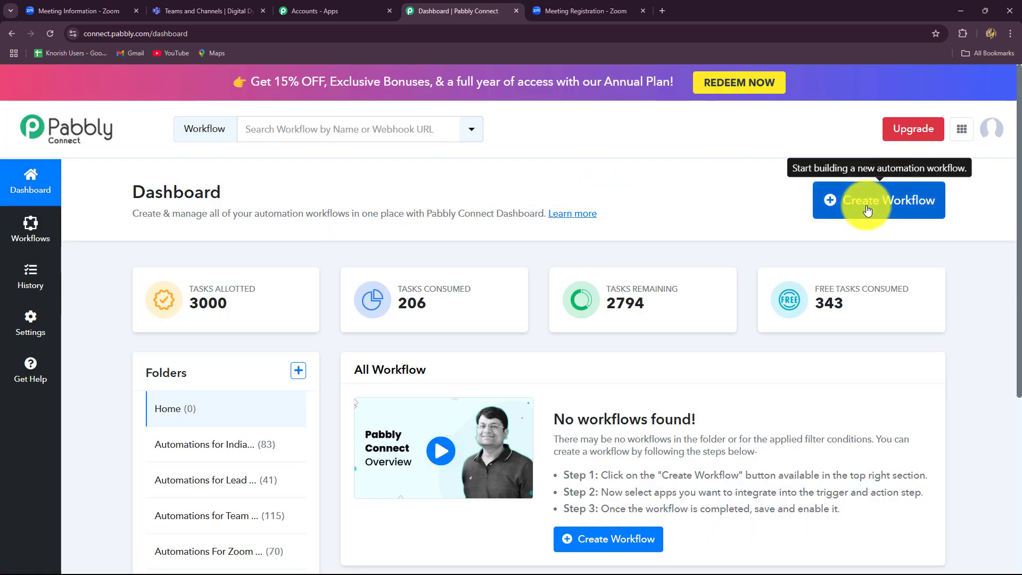
click(868, 209)
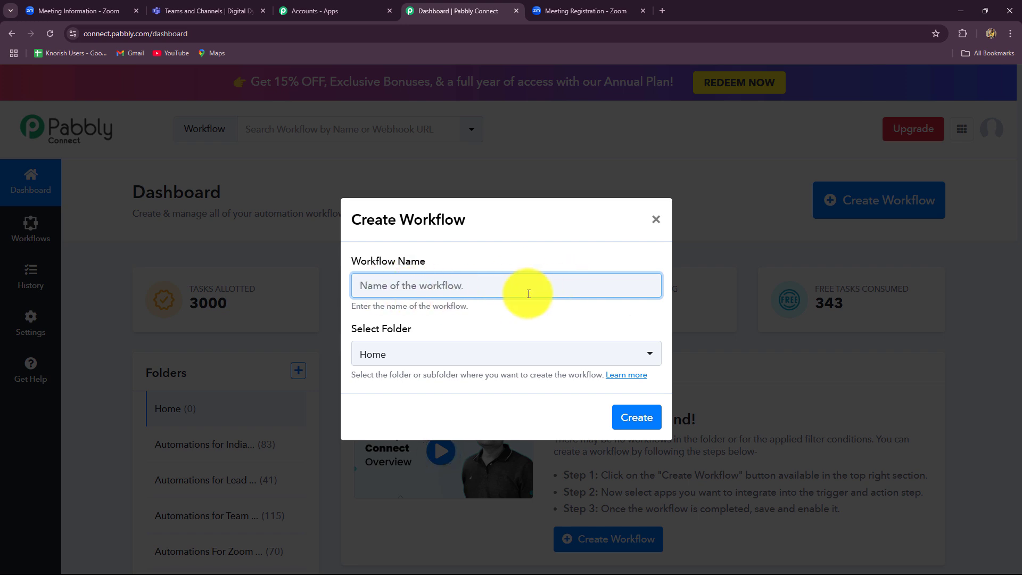
text(Notify Team on Microsoft Teams for Zoom Meeting Registrant)
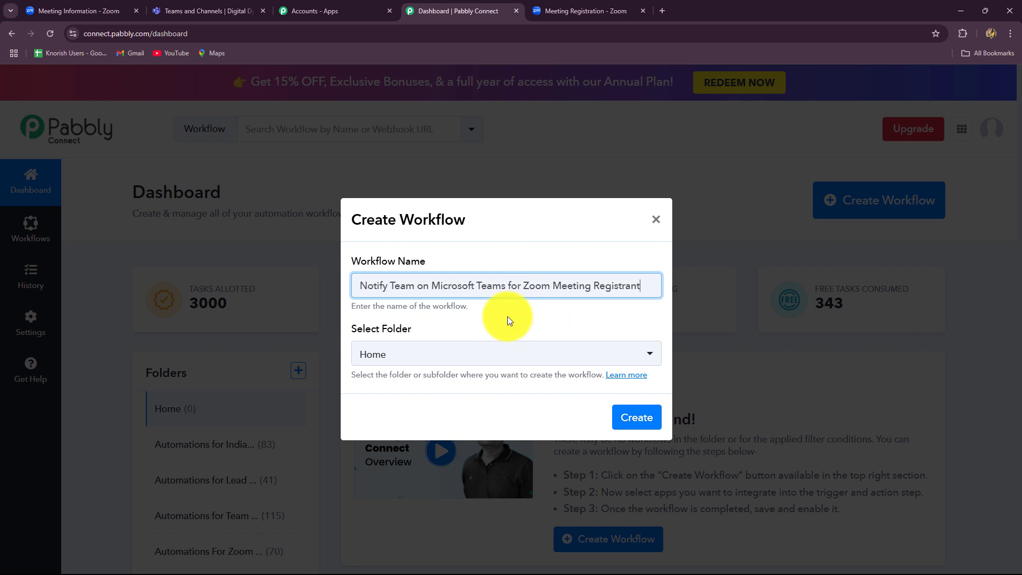
click(507, 328)
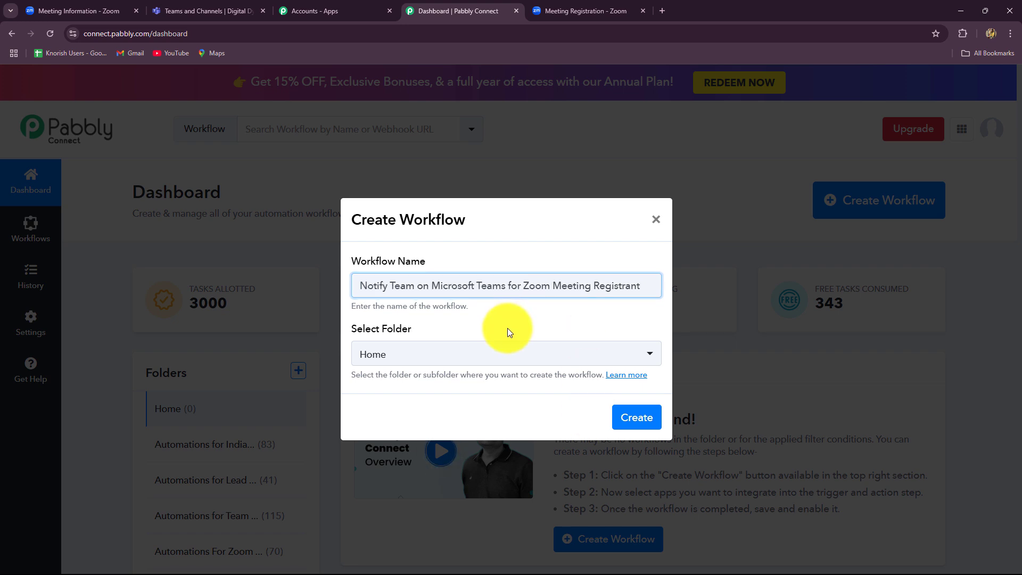
click(501, 360)
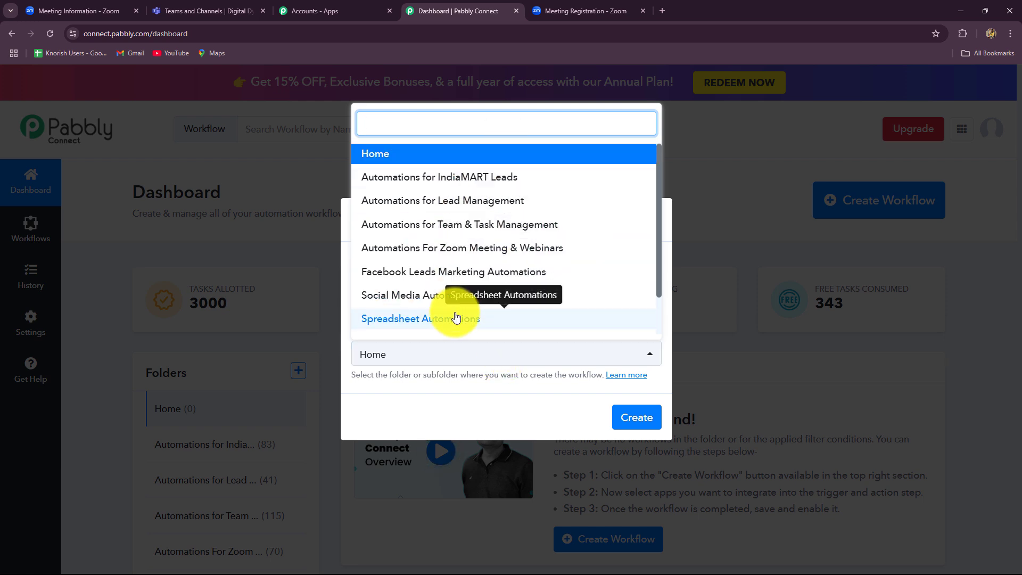
click(483, 249)
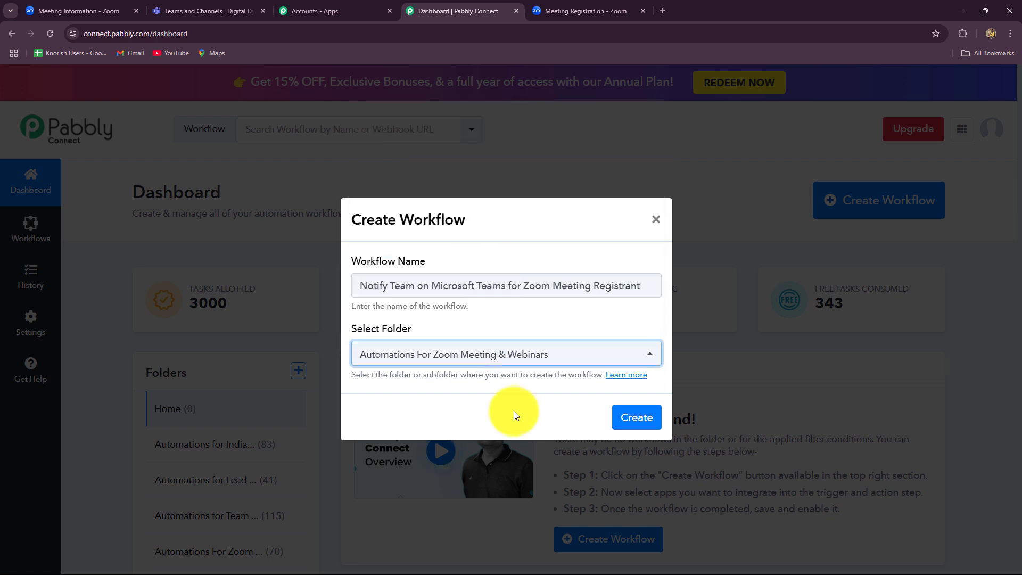
click(638, 416)
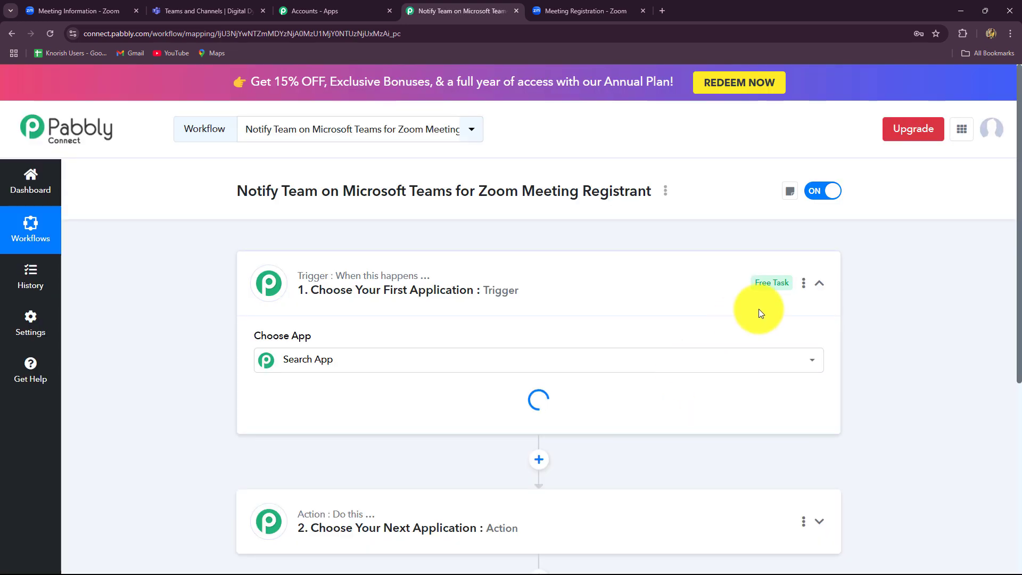
- Collapse the workflow's trigger step and view the Digital Dynamics Team channel in Teams
click(822, 285)
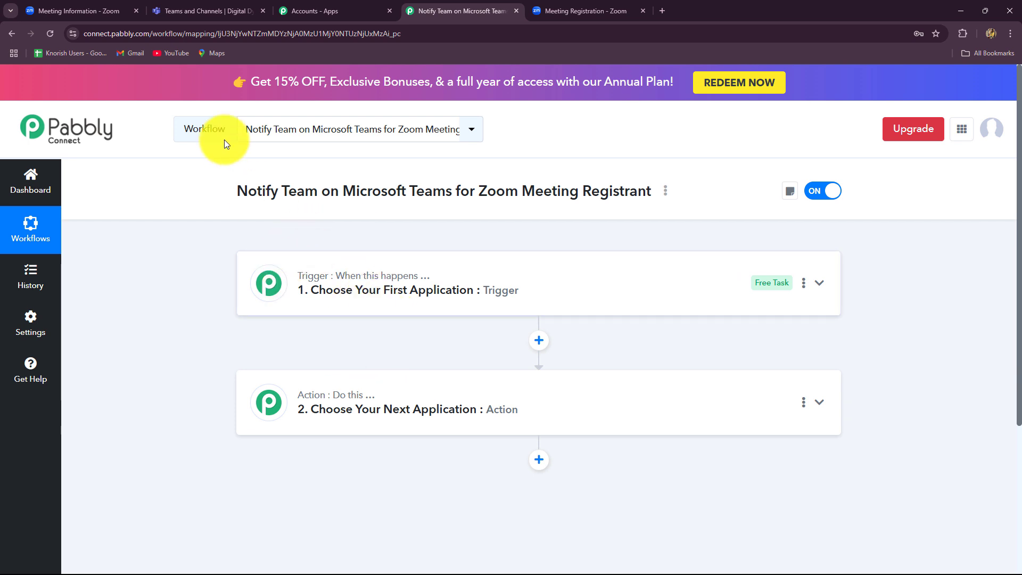
click(215, 7)
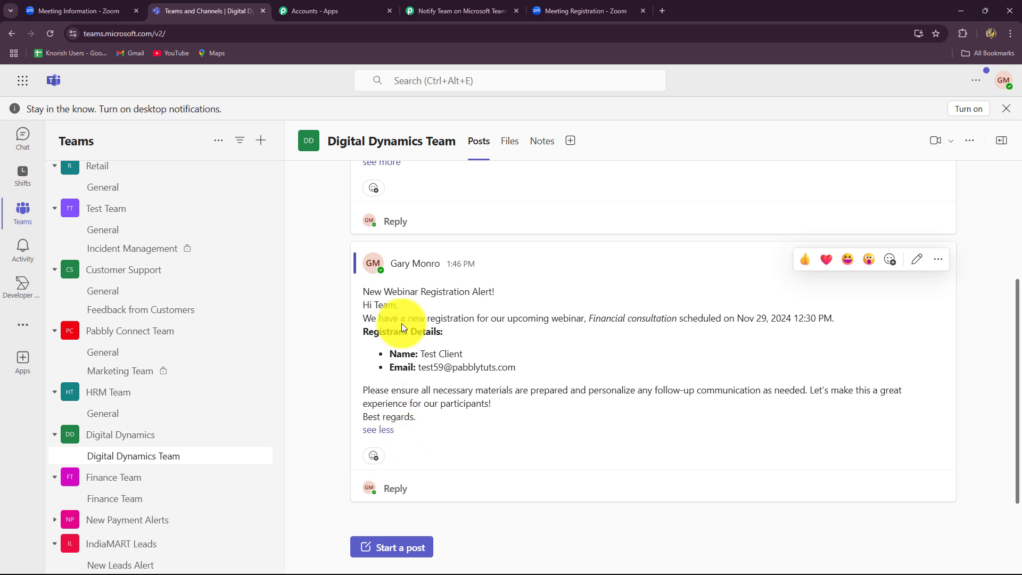
- Return to the Pabbly workflow editor from Microsoft Teams
click(471, 8)
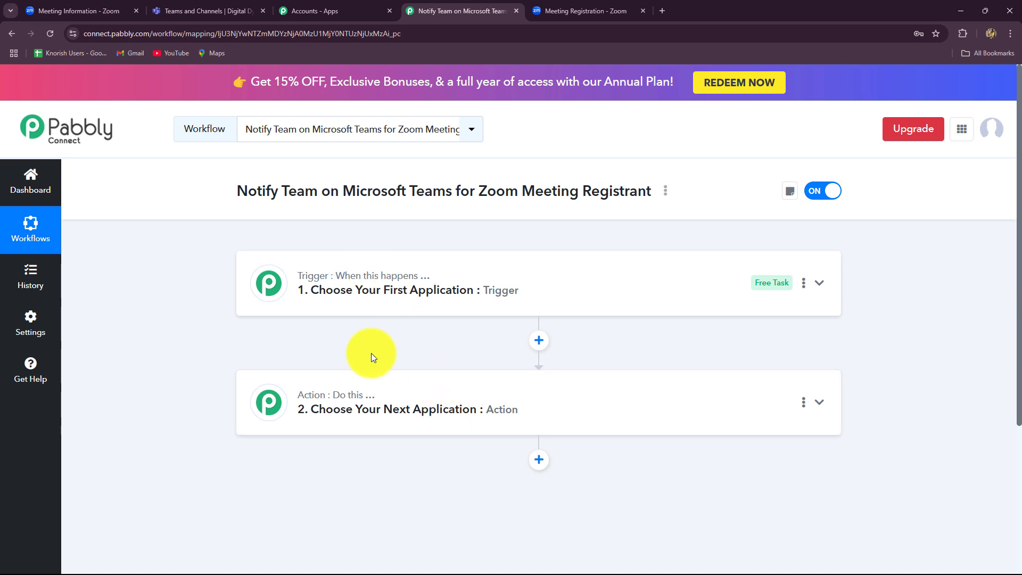
- Set the trigger to Zoom (Triggers) with the Configure Webhook event, then view the Zoom meeting details
mouse_move(372, 396)
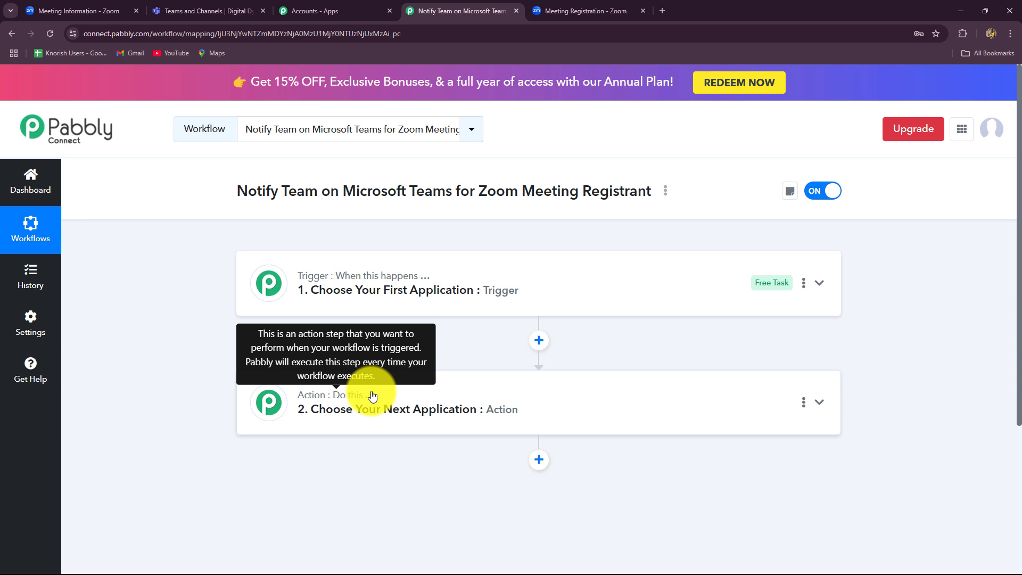
click(282, 294)
scroll(208, 356, down, 3)
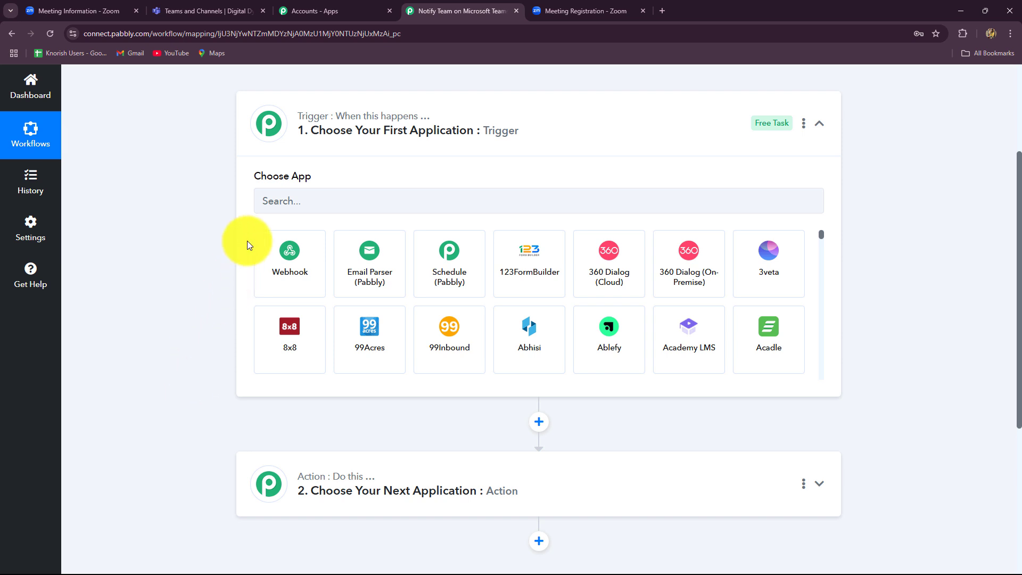
click(288, 194)
text(Zoo)
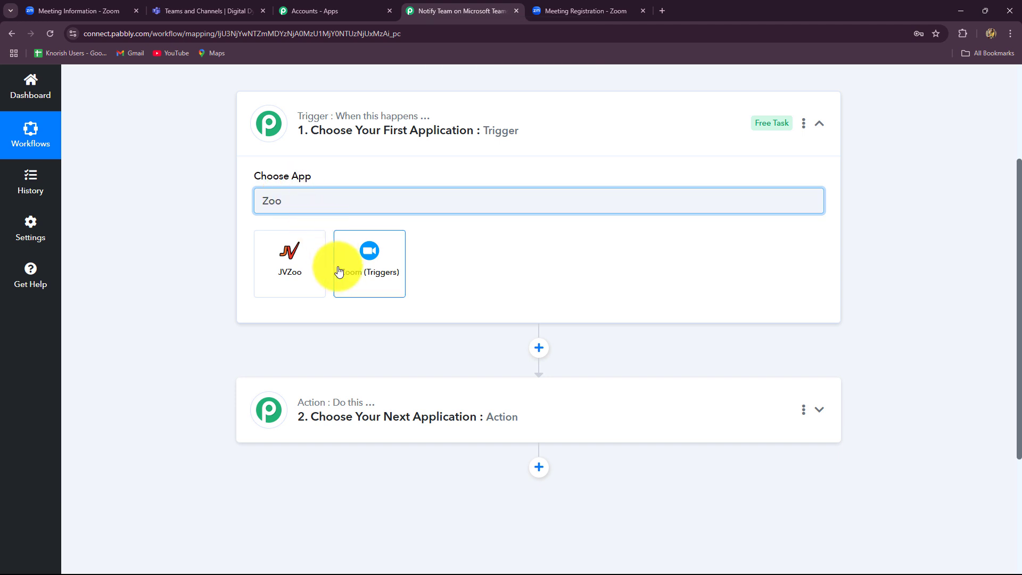
click(344, 280)
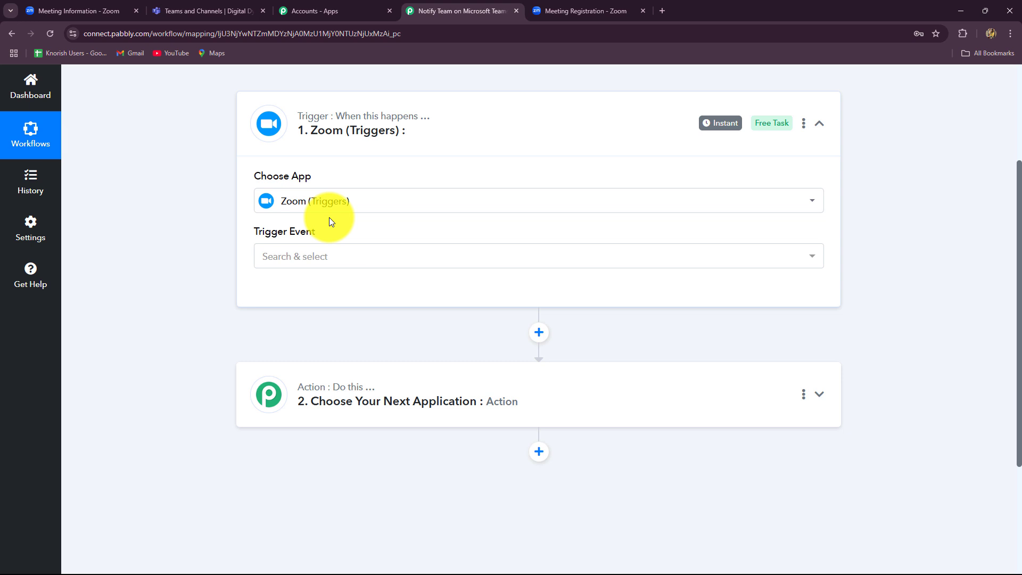
click(328, 261)
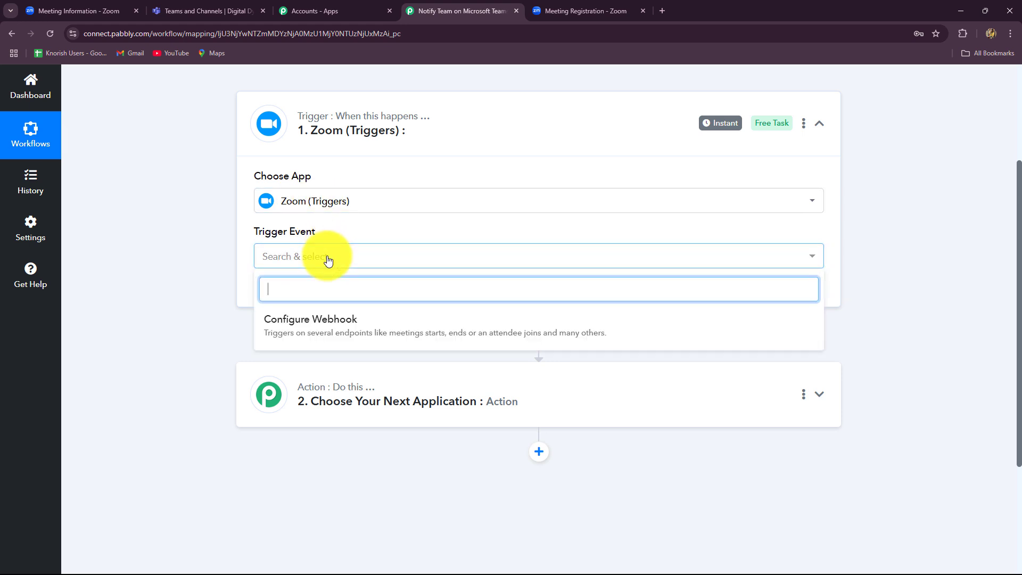
click(333, 319)
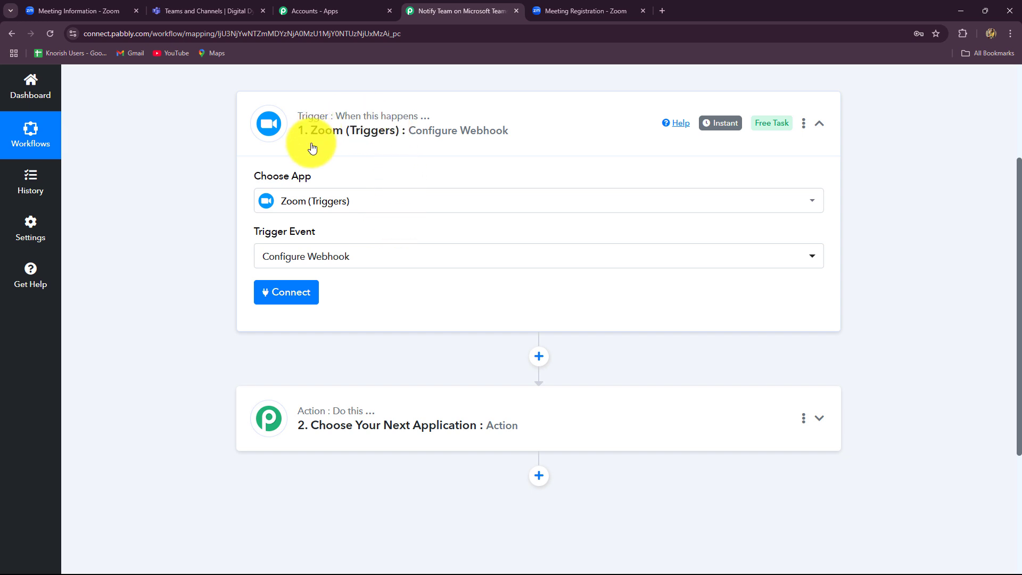
click(577, 15)
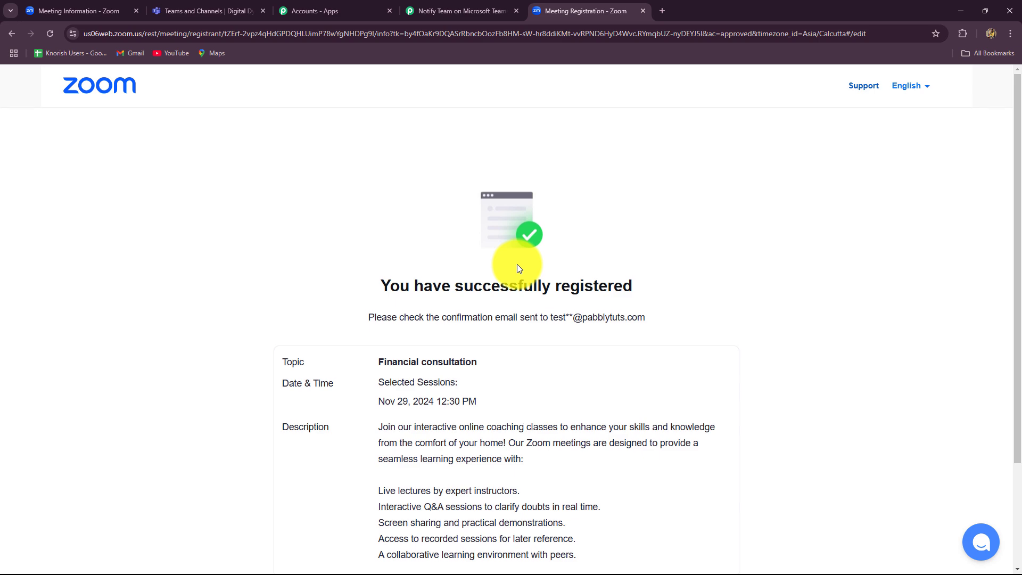
click(93, 11)
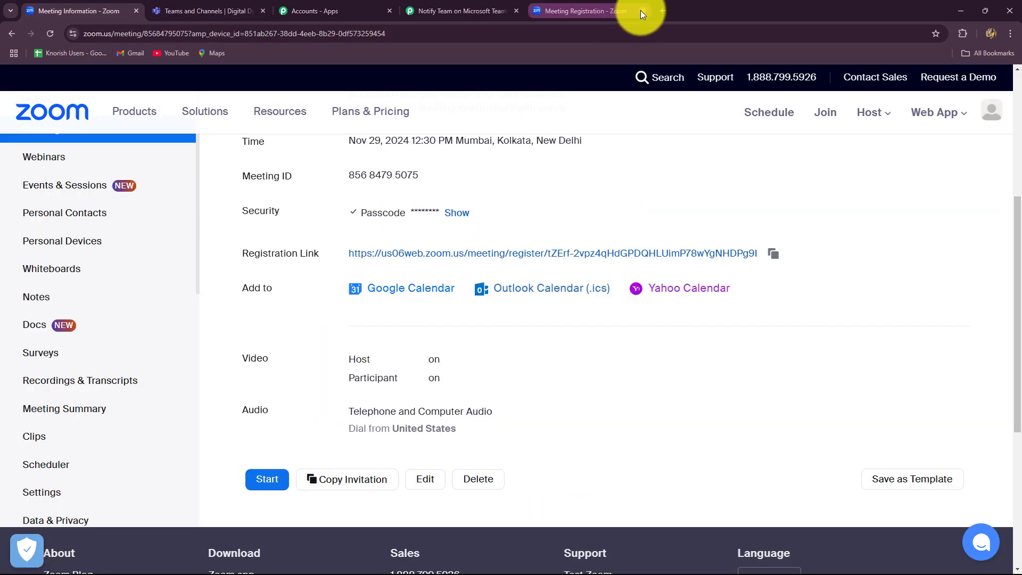
- Close the registration tab and start a new Zoom (Triggers) #7 connection, reviewing the token instructions
click(643, 12)
click(468, 12)
click(287, 293)
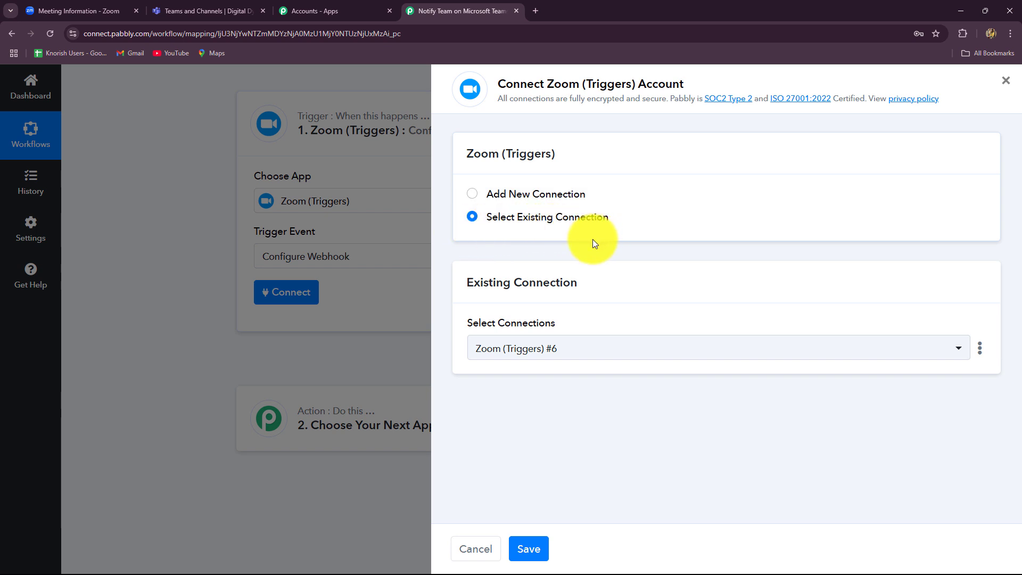
click(476, 201)
scroll(612, 340, down, 1)
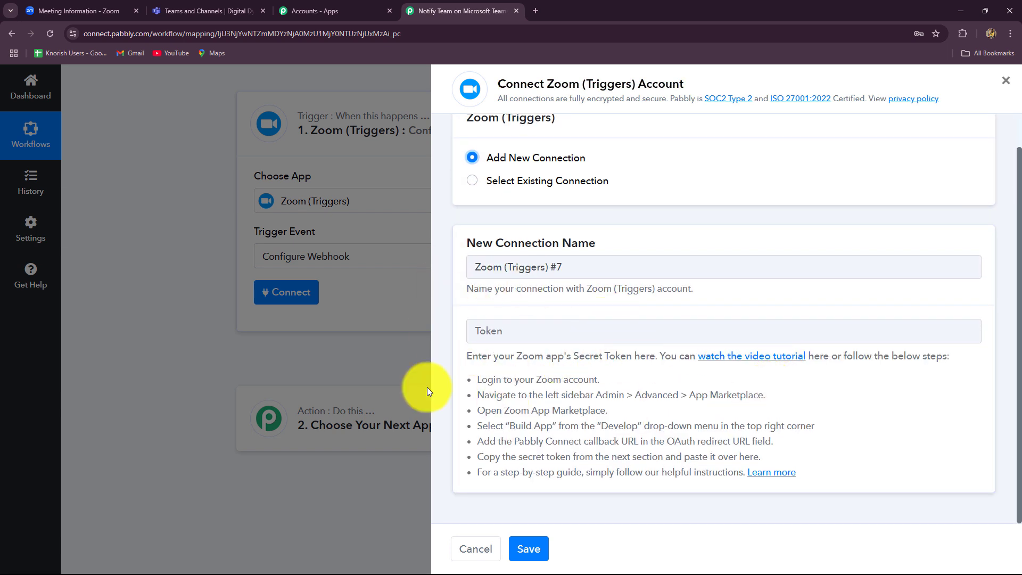
drag(476, 380, 811, 488)
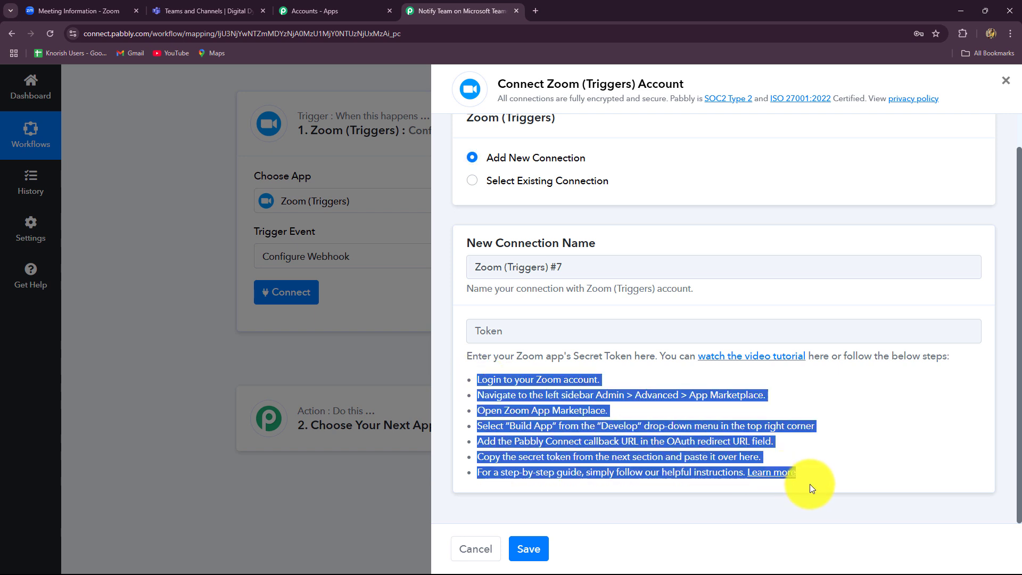
click(860, 398)
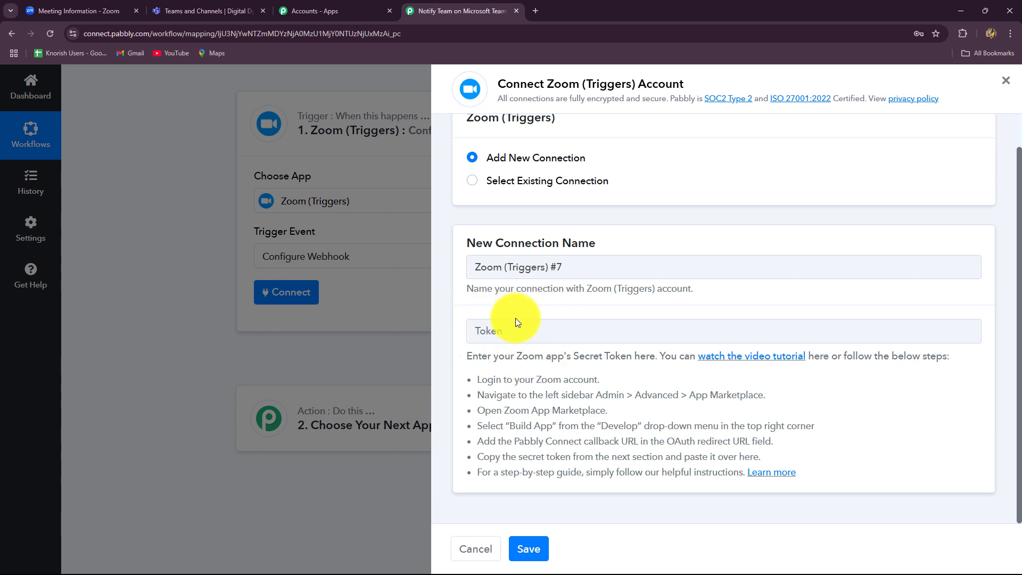
- Create a user-managed General App, 'General app 54', via Admin > Advanced > App Marketplace > Build App
click(75, 8)
scroll(155, 328, up, 4)
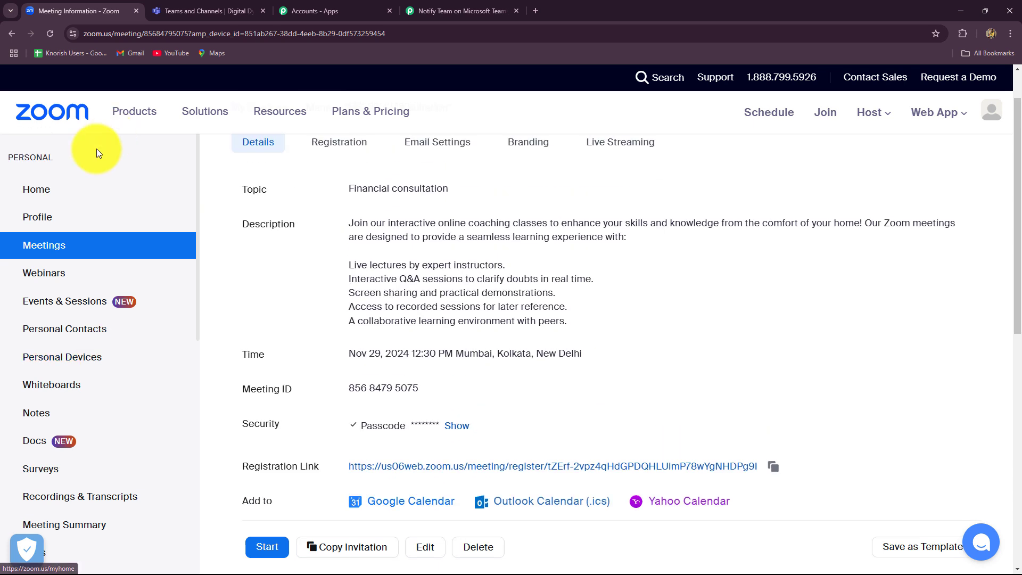
scroll(70, 368, down, 9)
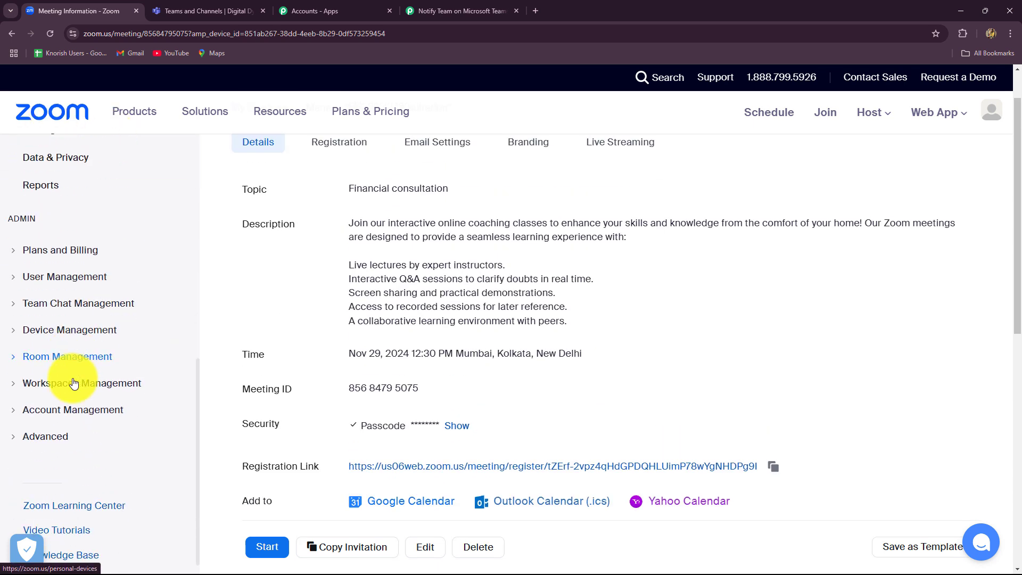
click(26, 435)
scroll(42, 400, down, 3)
click(60, 303)
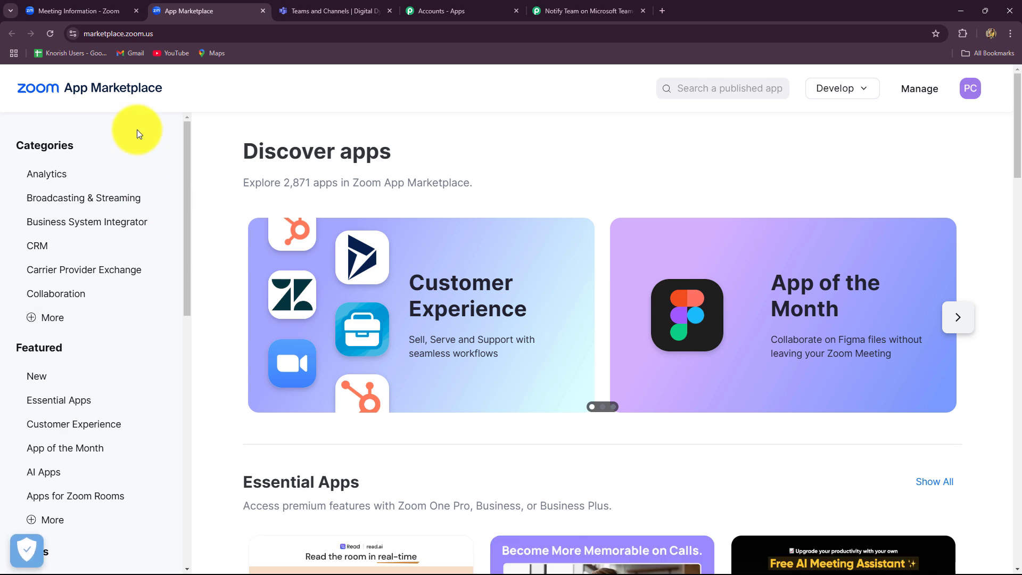
click(828, 93)
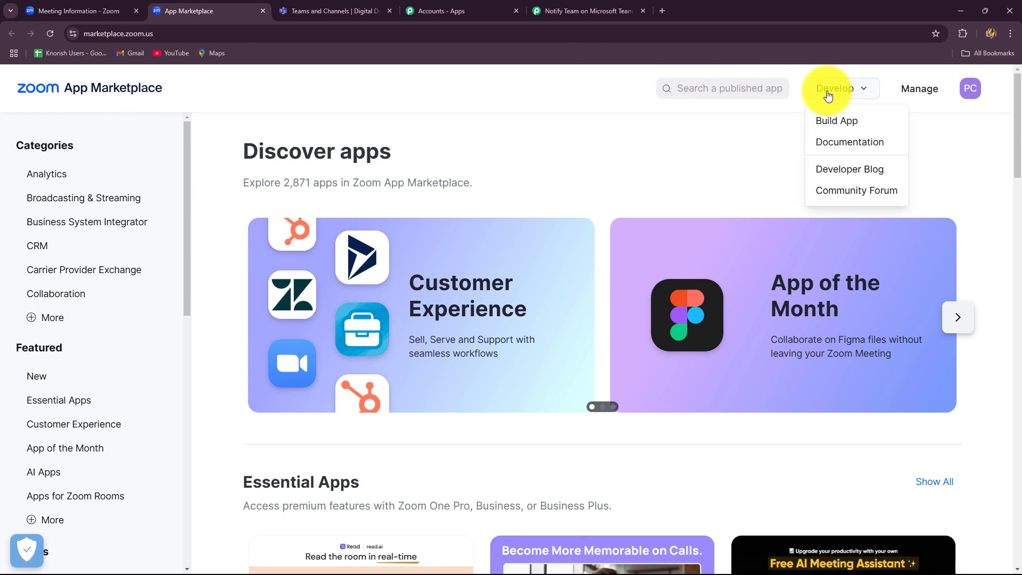
click(833, 121)
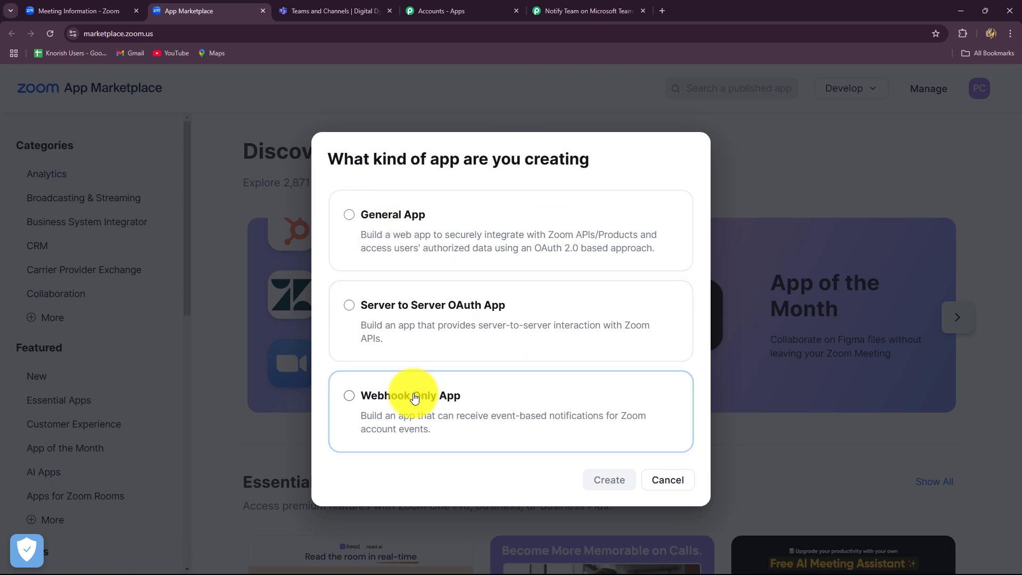
click(349, 214)
click(612, 487)
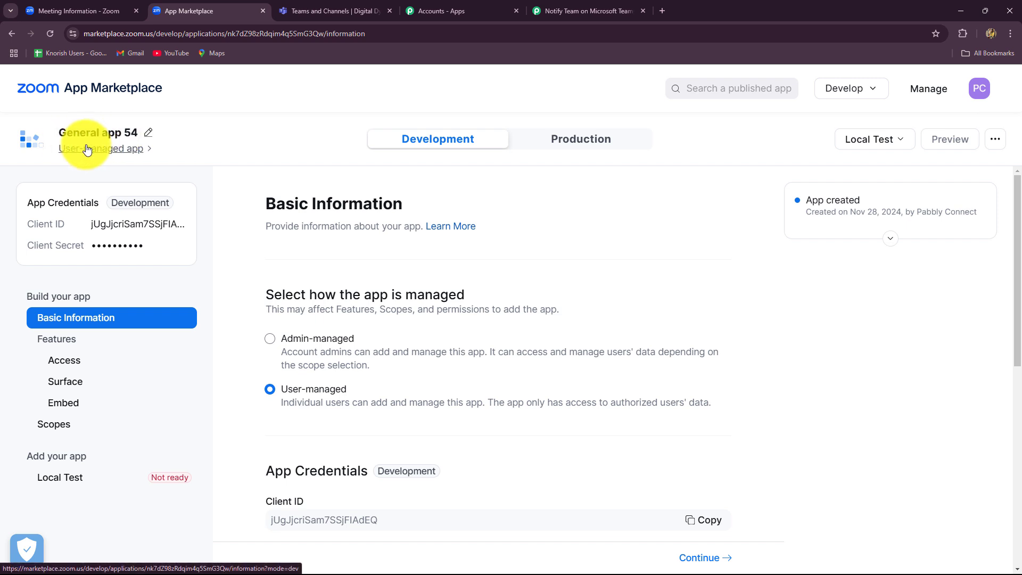
scroll(322, 281, down, 10)
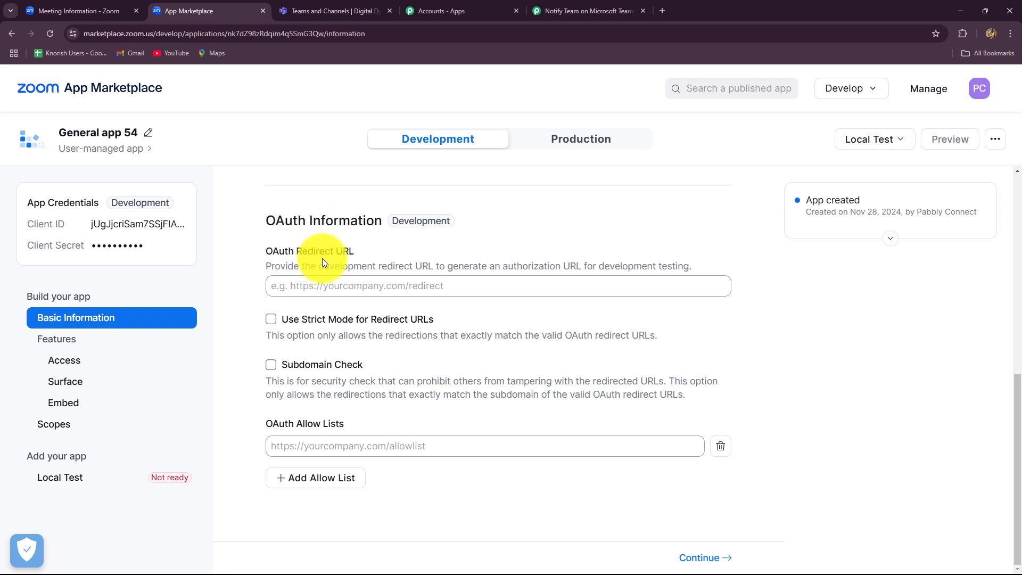
click(318, 289)
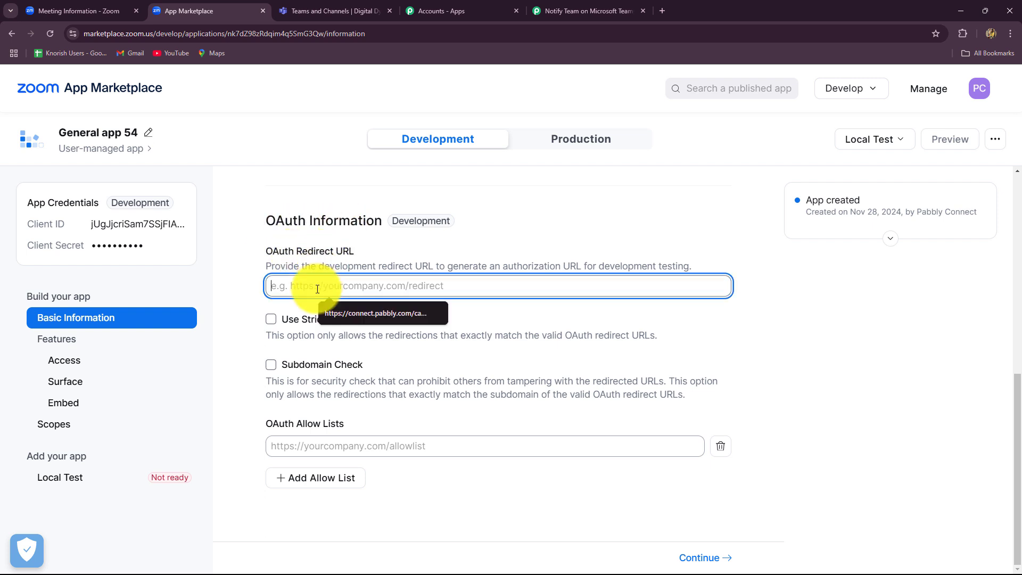
click(333, 320)
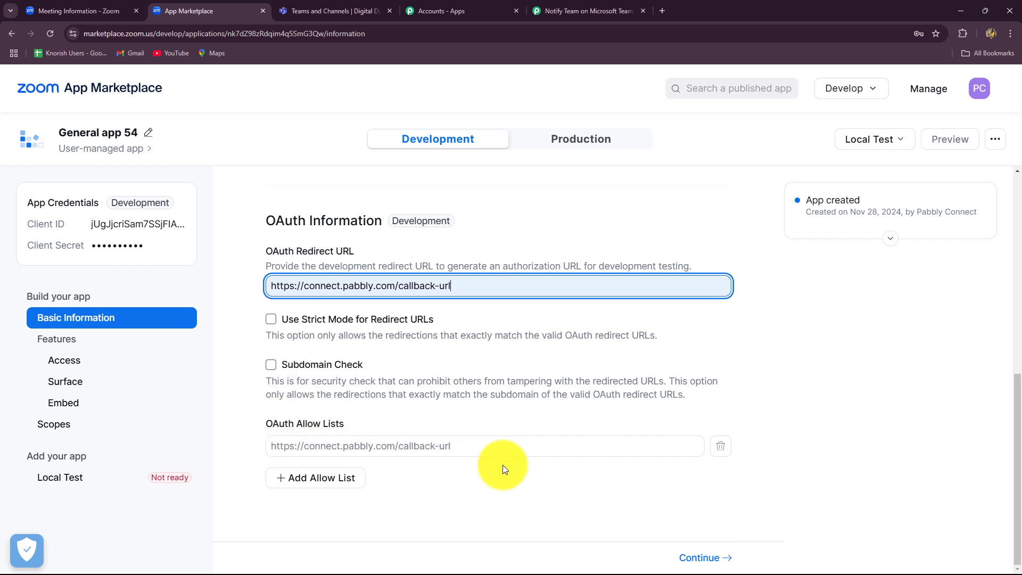
click(701, 557)
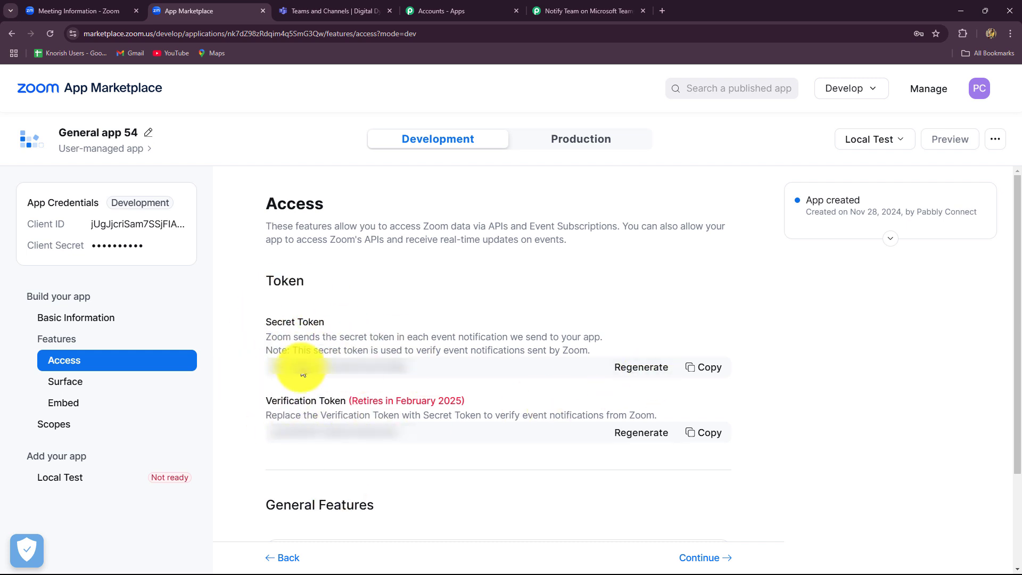
- Connect Pabbly's Zoom trigger using the app's copied secret token, then select the generated Webhook URL
click(711, 371)
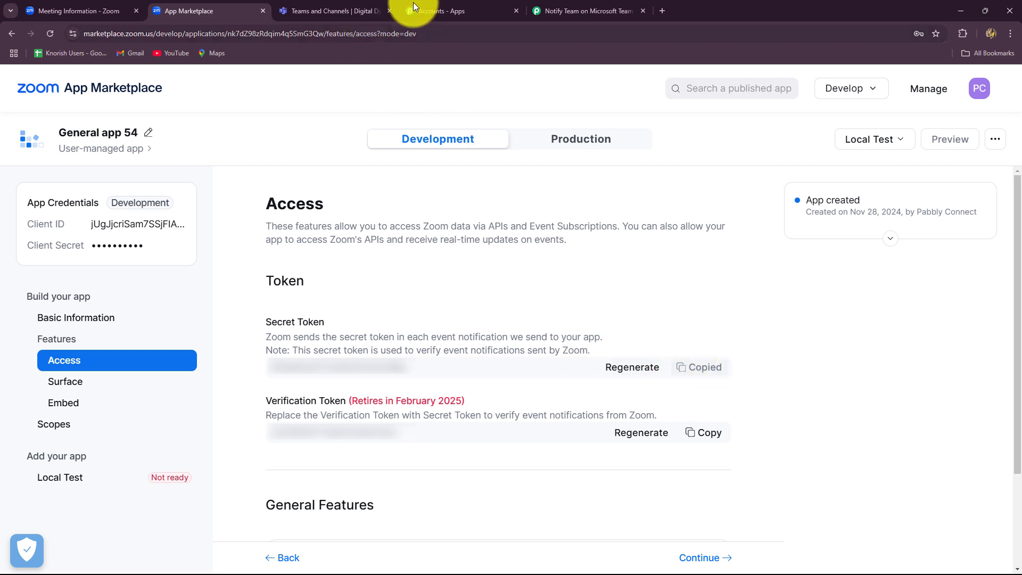
click(559, 10)
click(475, 333)
key(ctrl+v)
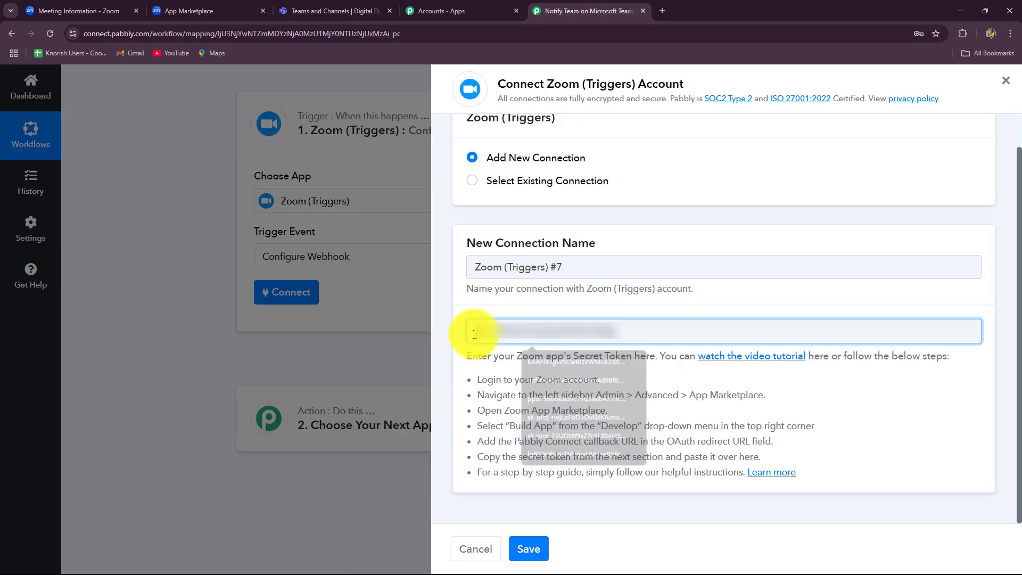
click(532, 548)
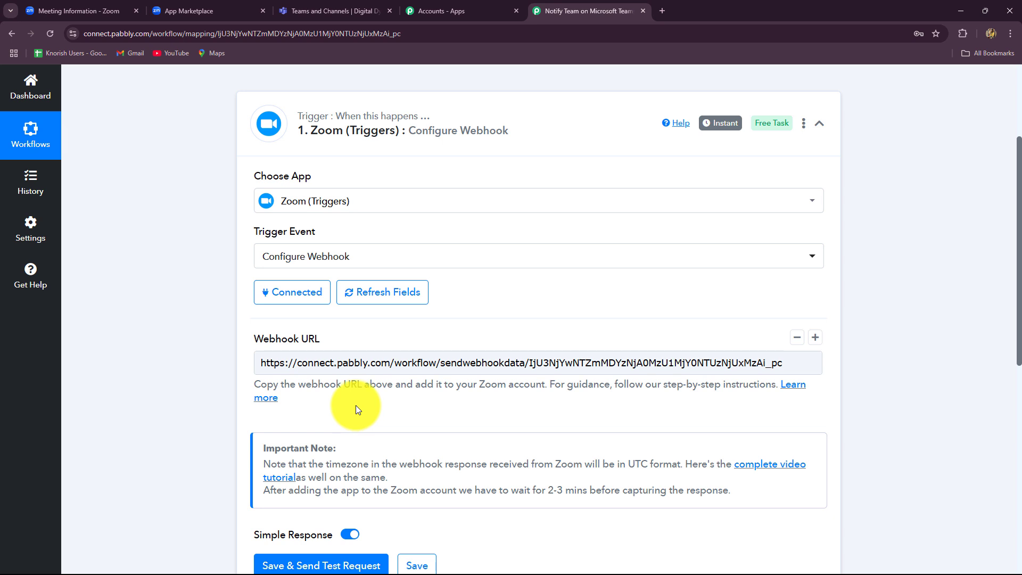
drag(786, 363, 234, 369)
key(ctrl+c)
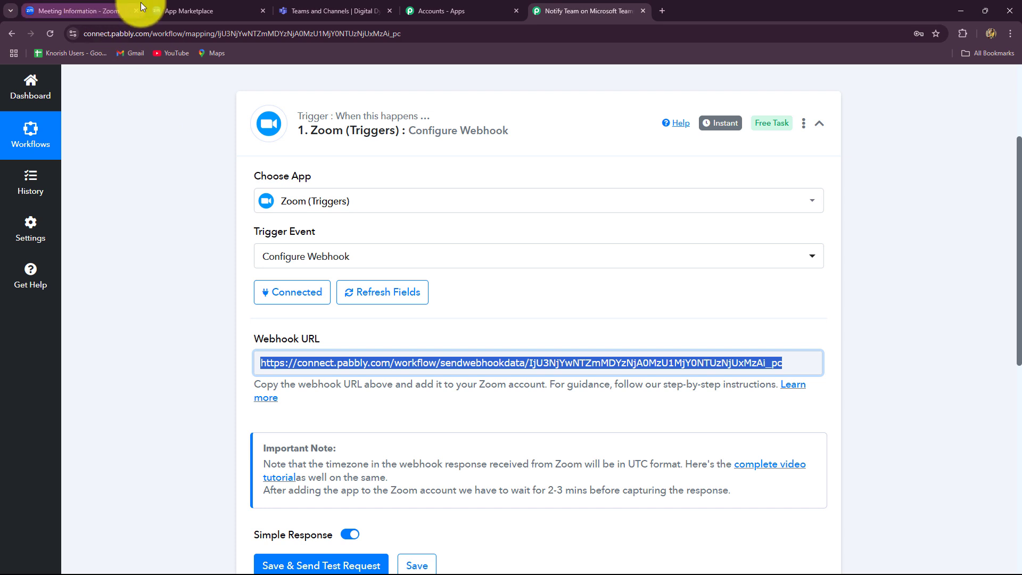
- Enable Event Subscription for General app 54 and add a webhook subscription named 'New Registrants'
click(195, 8)
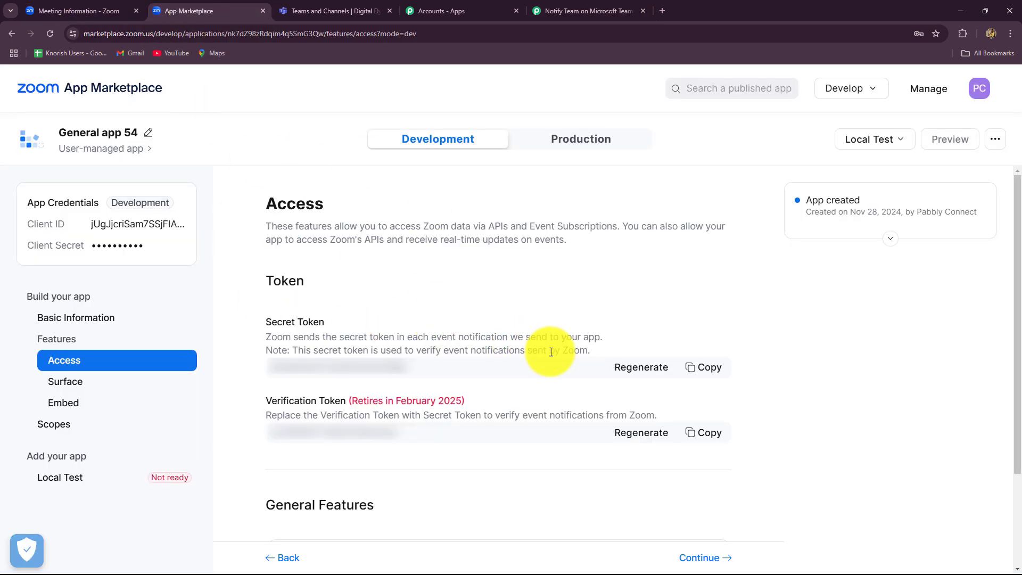
scroll(700, 375, down, 3)
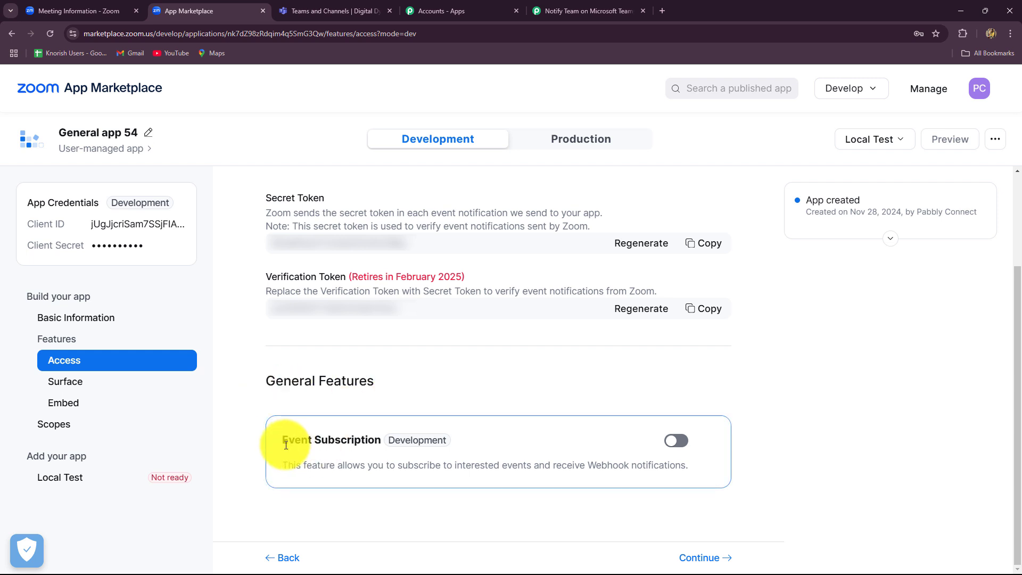
click(682, 445)
scroll(789, 412, down, 1)
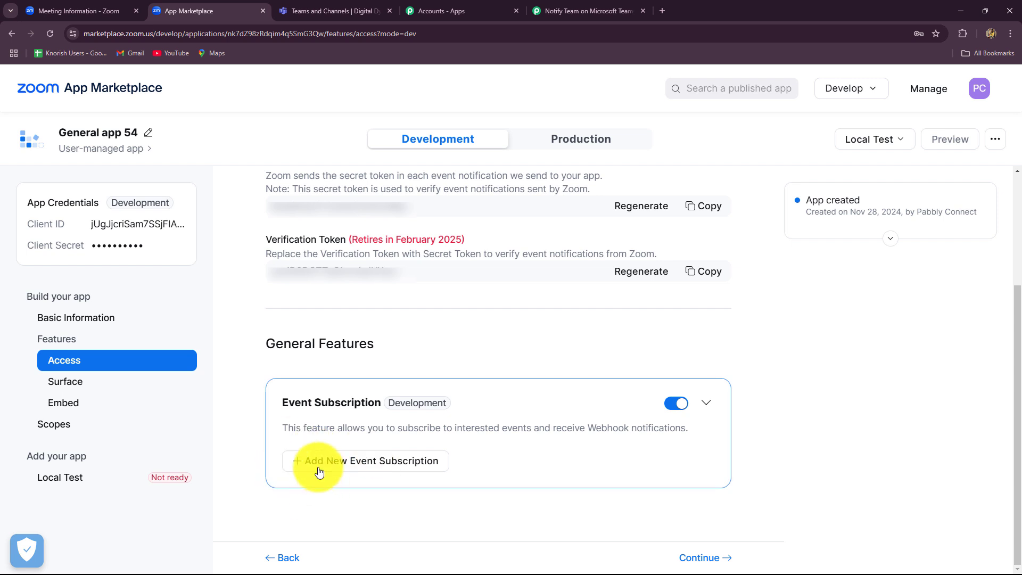
click(322, 469)
scroll(257, 474, down, 5)
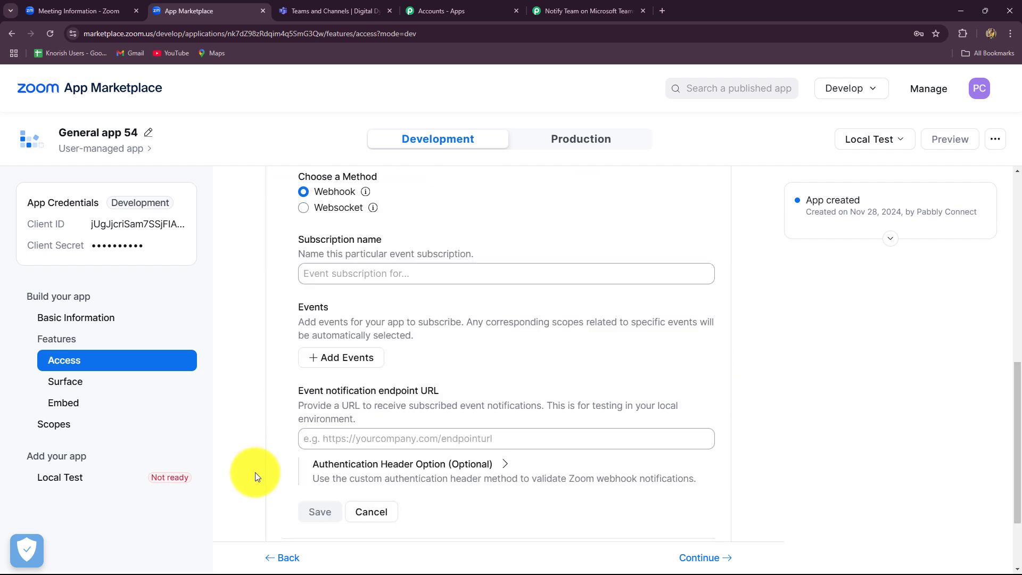
scroll(267, 327, up, 1)
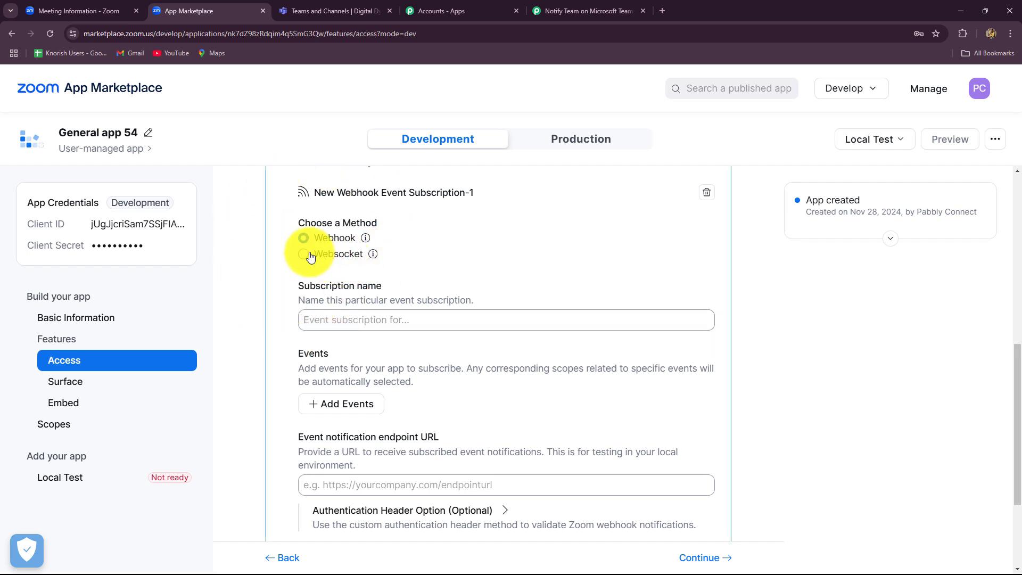
click(327, 321)
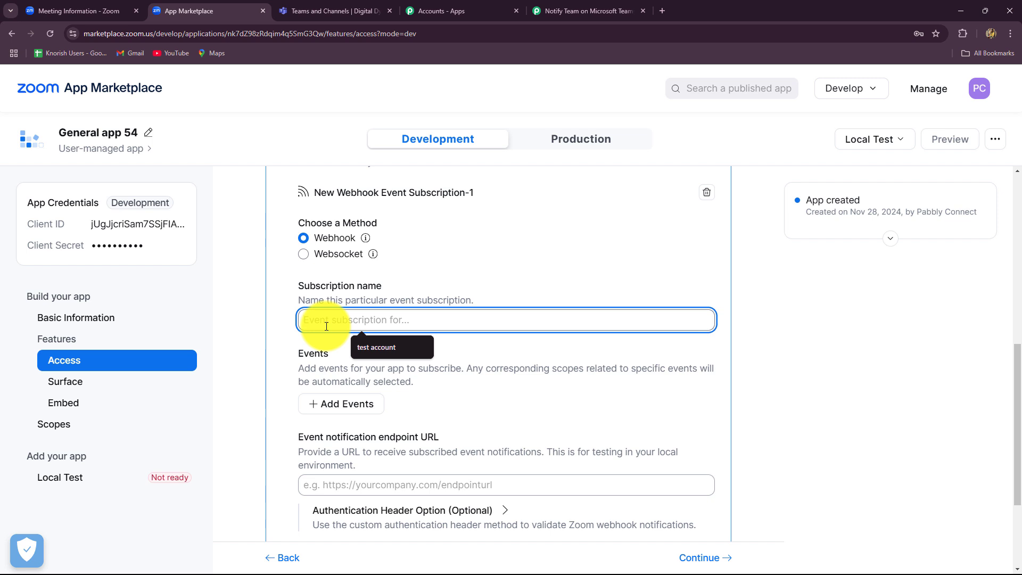
text(New)
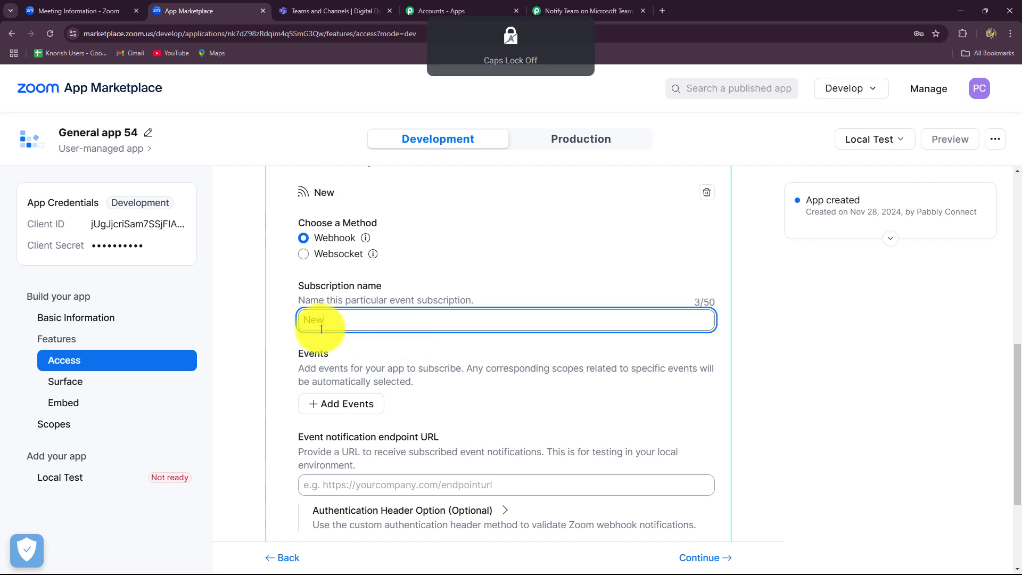
text( Registrants)
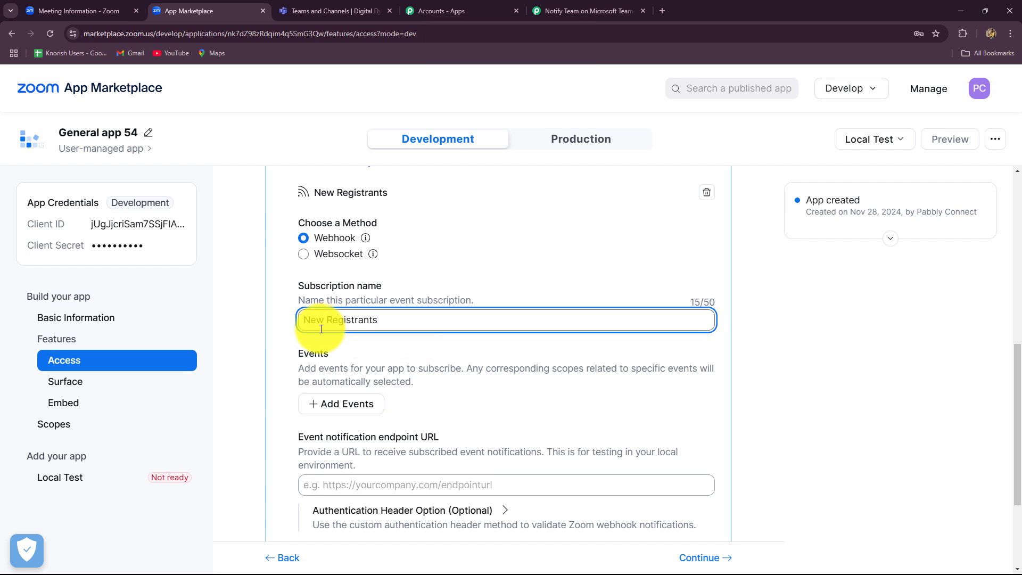
scroll(328, 362, down, 3)
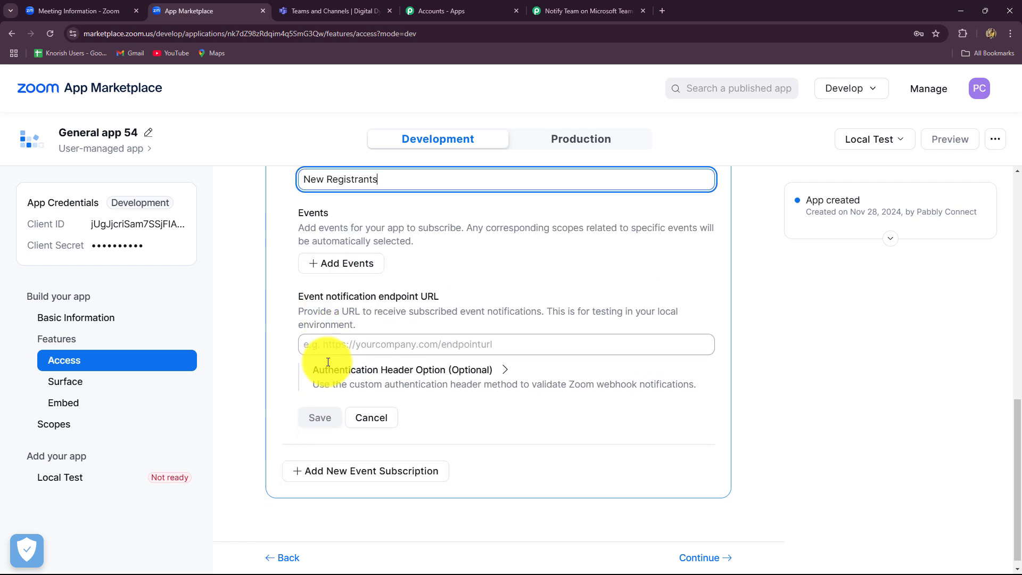
- Subscribe to 'Meeting Registration has been created' with the Pabbly webhook URL as endpoint, and save
click(329, 256)
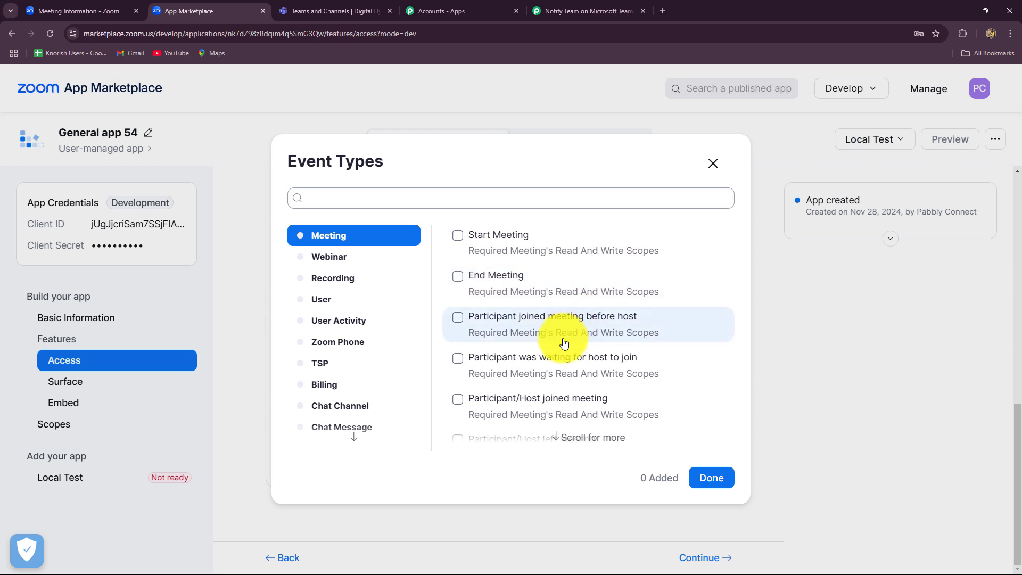
scroll(538, 343, down, 5)
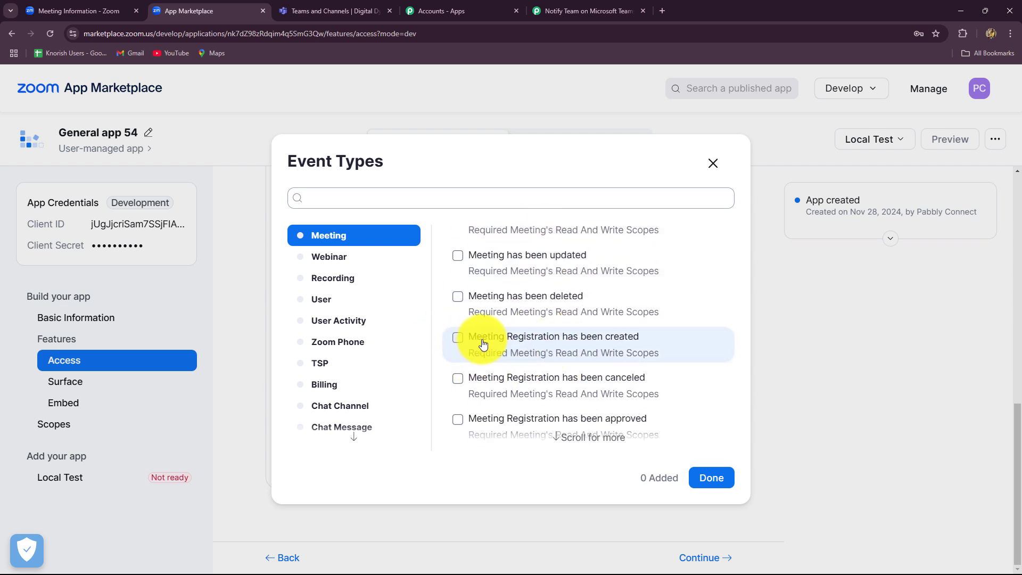
click(459, 340)
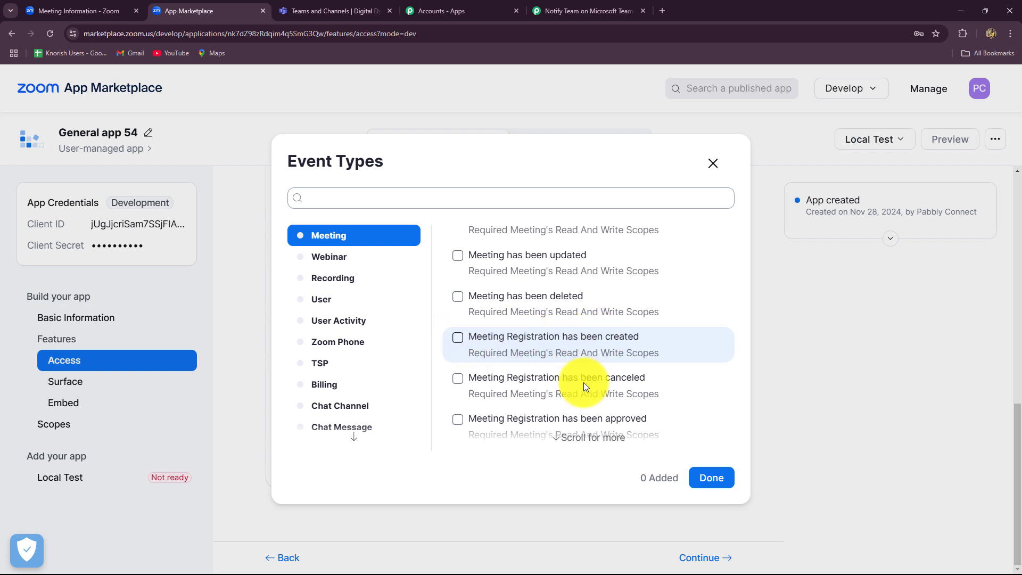
click(703, 471)
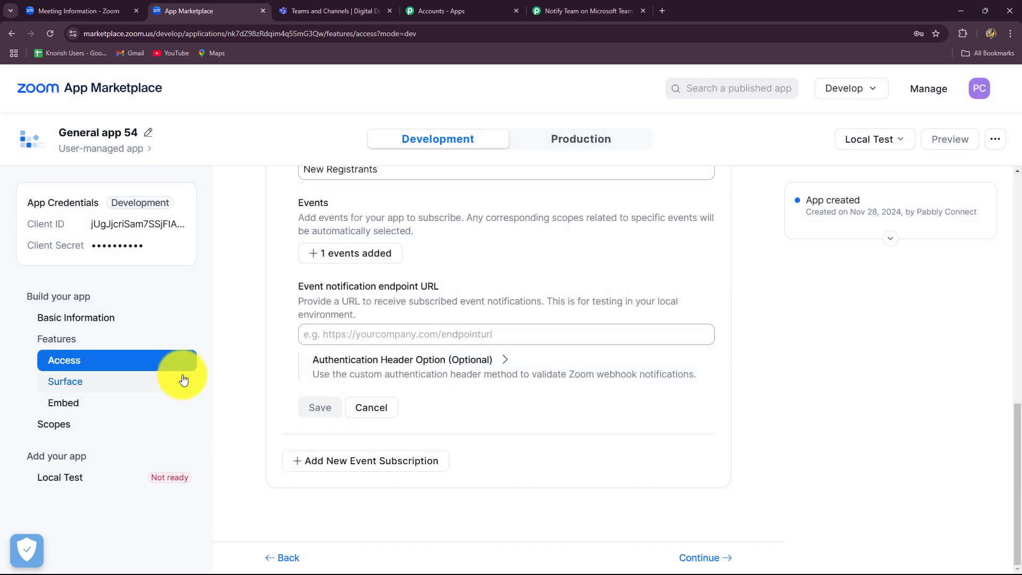
click(360, 340)
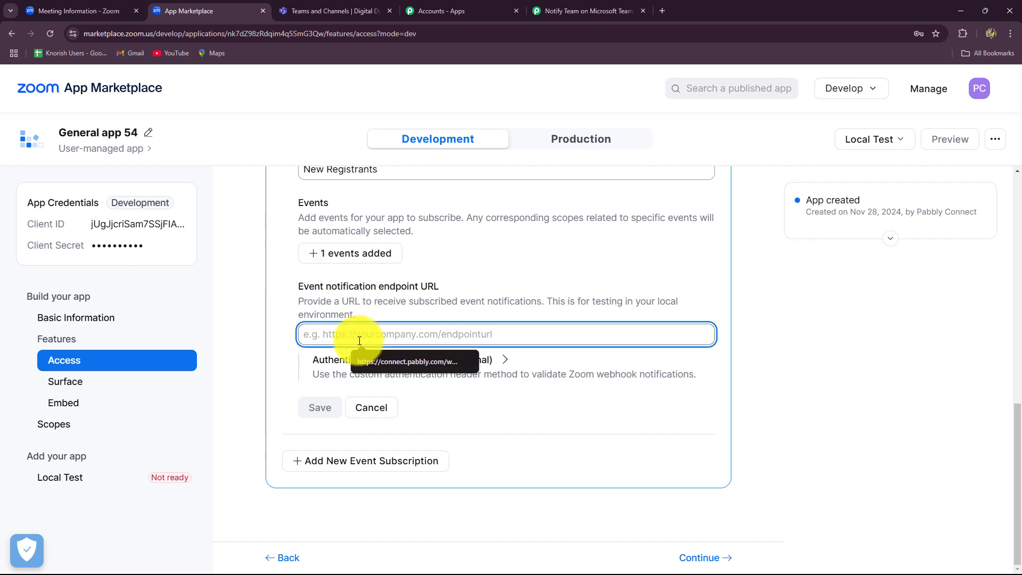
key(ctrl+v)
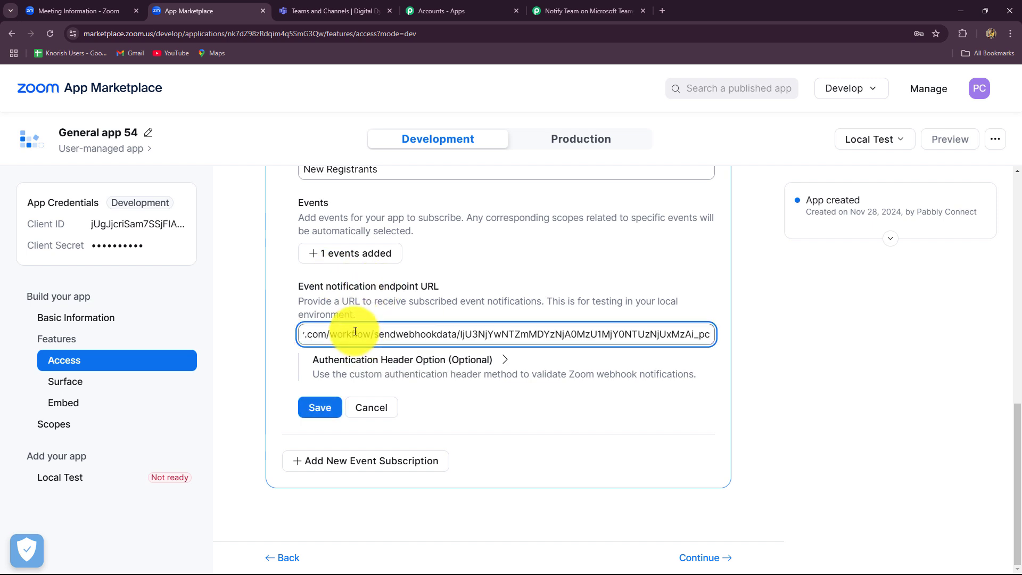
click(320, 407)
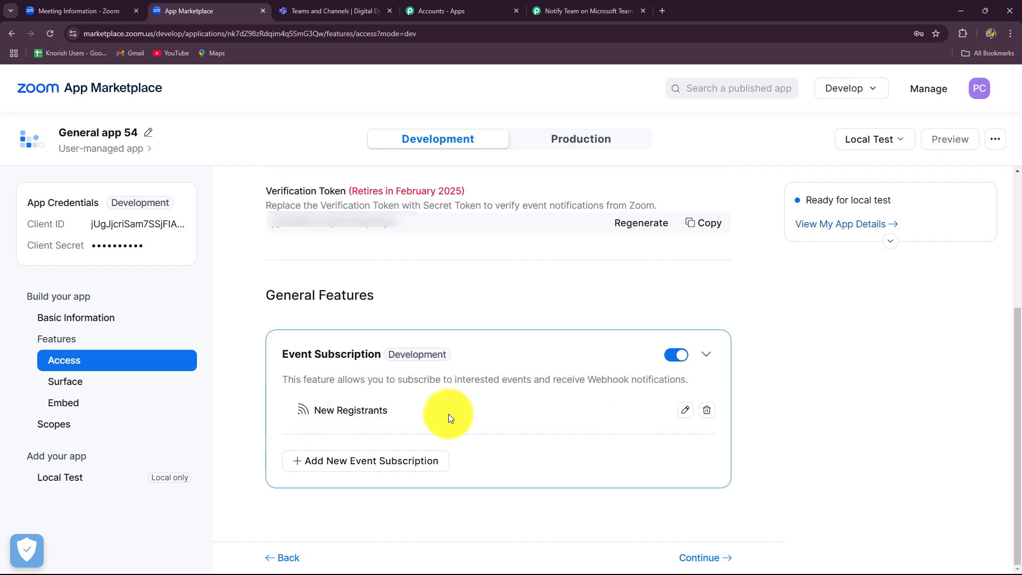
- Advance General app 54 through Surface, Embed and Scopes to the Local Test page
click(702, 558)
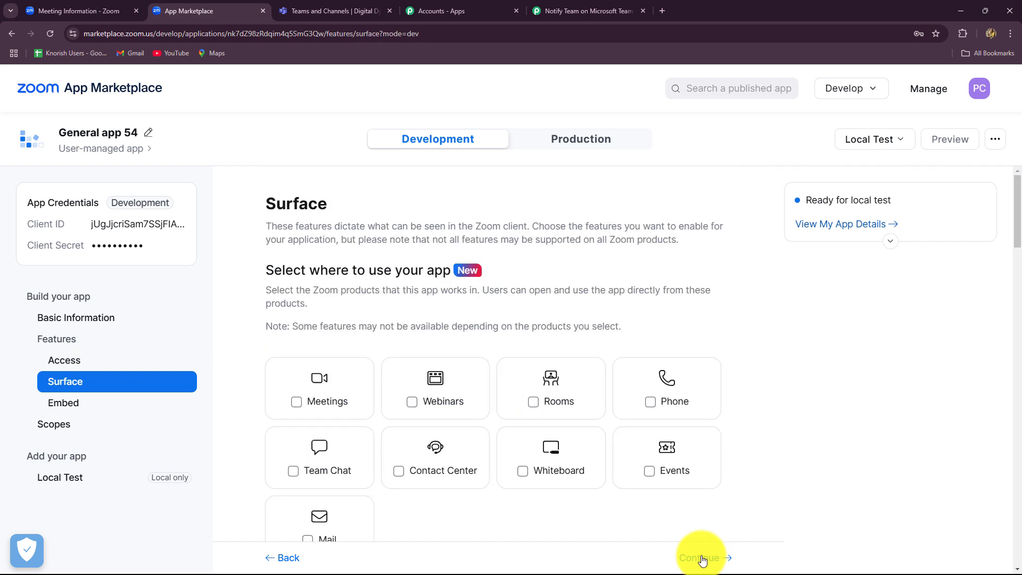
click(701, 559)
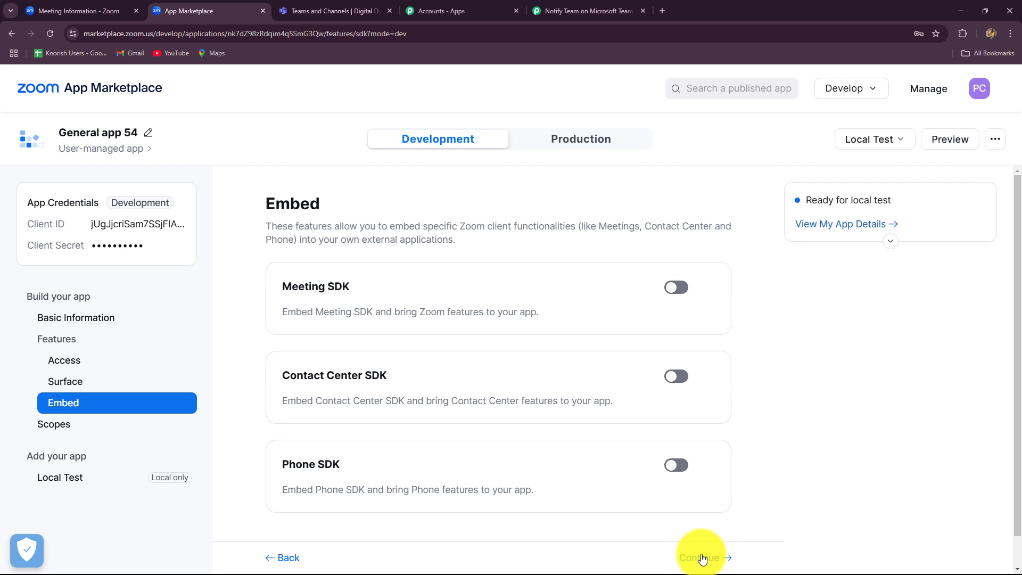
click(702, 559)
scroll(663, 541, down, 1)
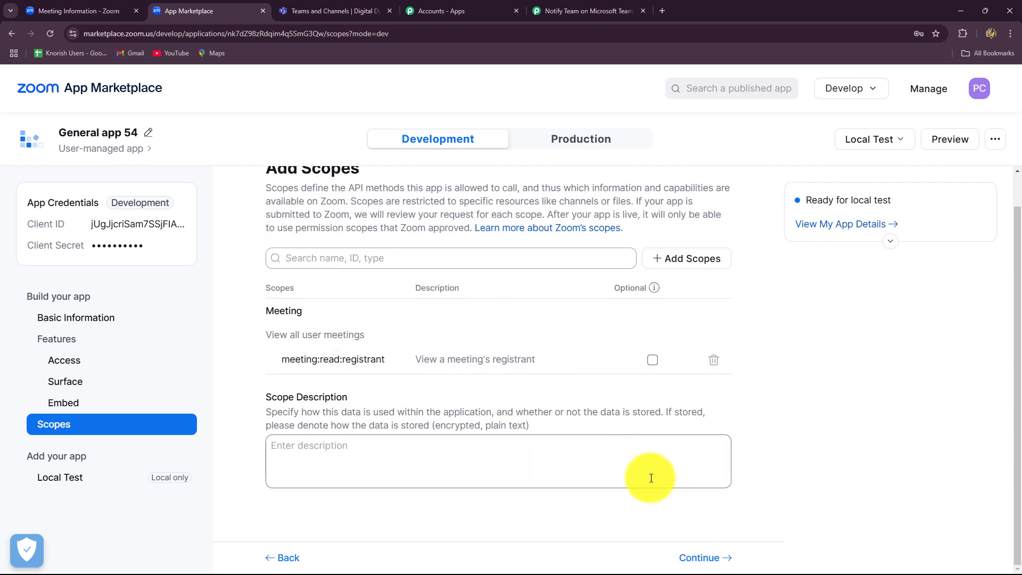
click(702, 558)
scroll(640, 418, down, 3)
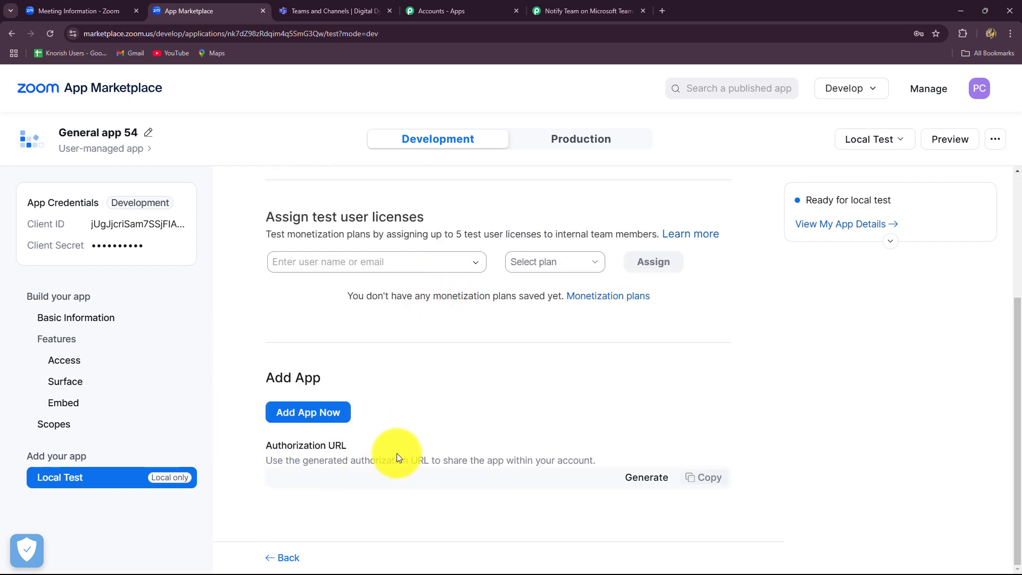
- Add the app to the Zoom account, allowing shared access permissions, then return to the Pabbly workflow
click(304, 413)
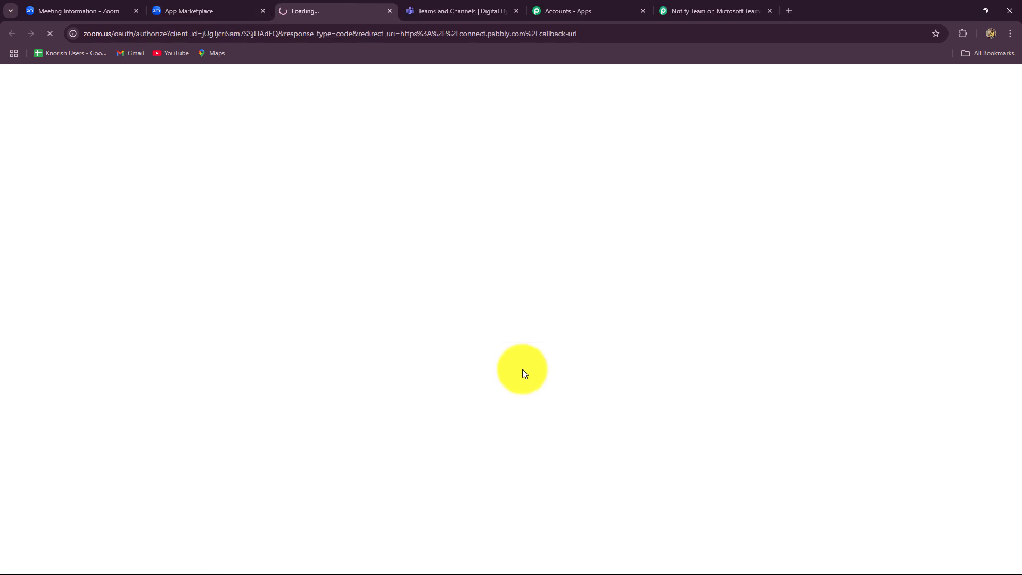
scroll(425, 373, down, 2)
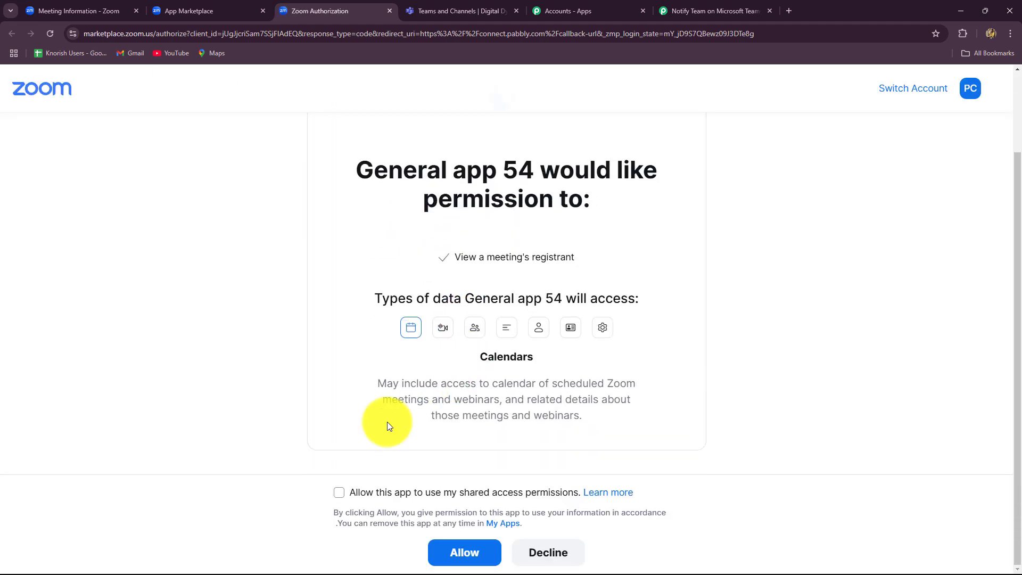
click(339, 492)
click(464, 552)
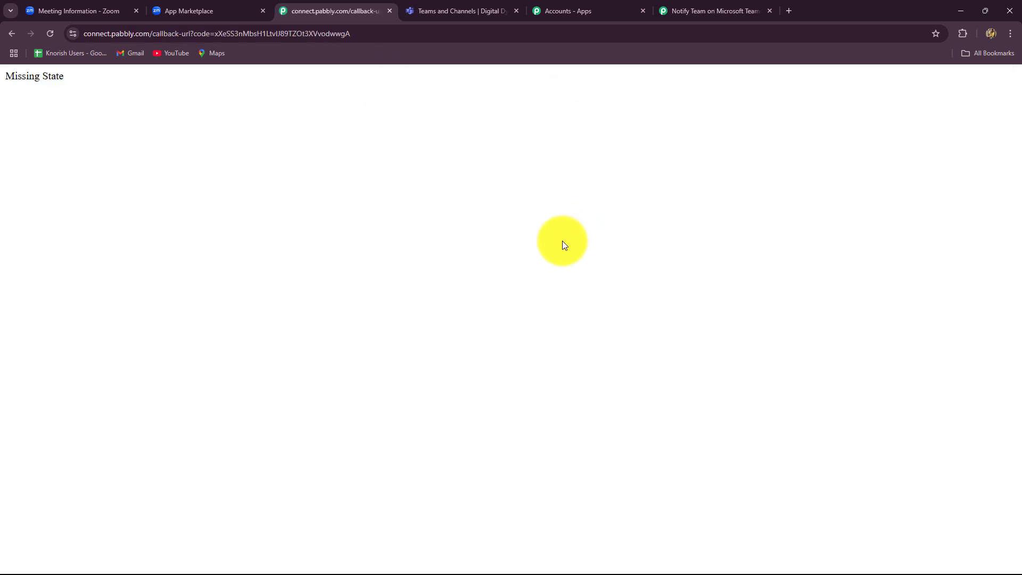
click(189, 11)
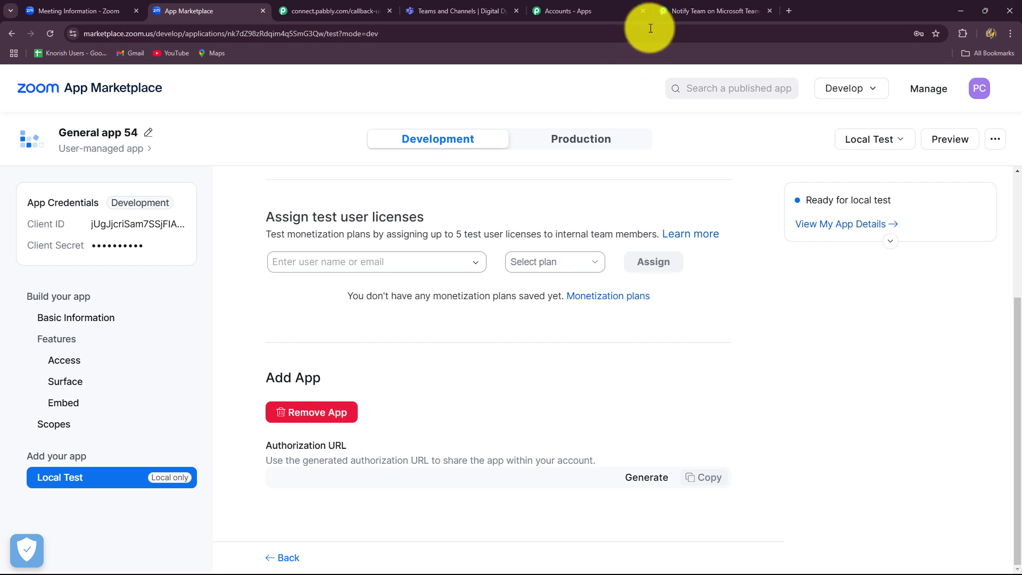
click(709, 9)
scroll(824, 264, down, 5)
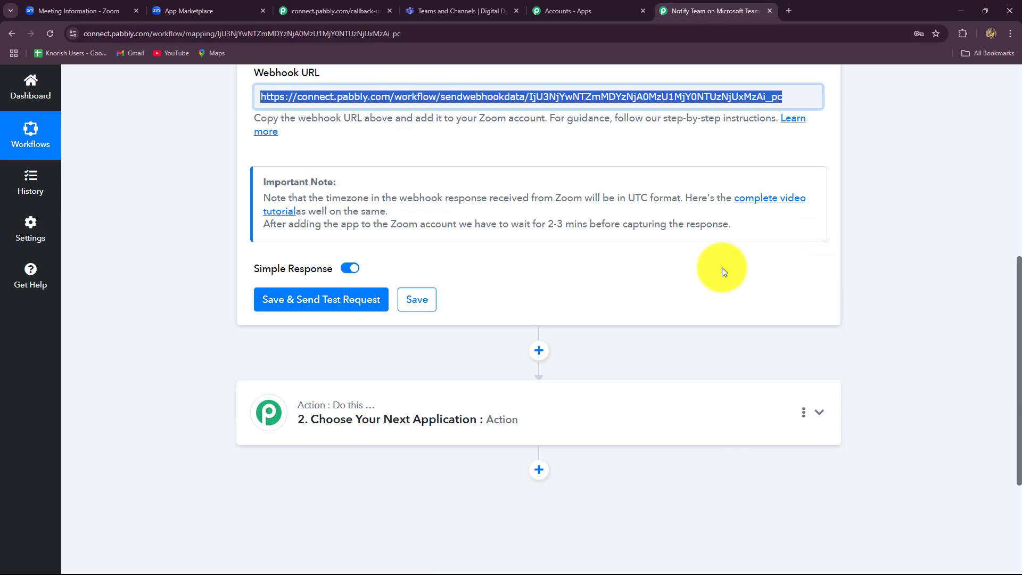
- Save the Zoom trigger with 'Save & Send Test Request' so it waits for a response
click(313, 300)
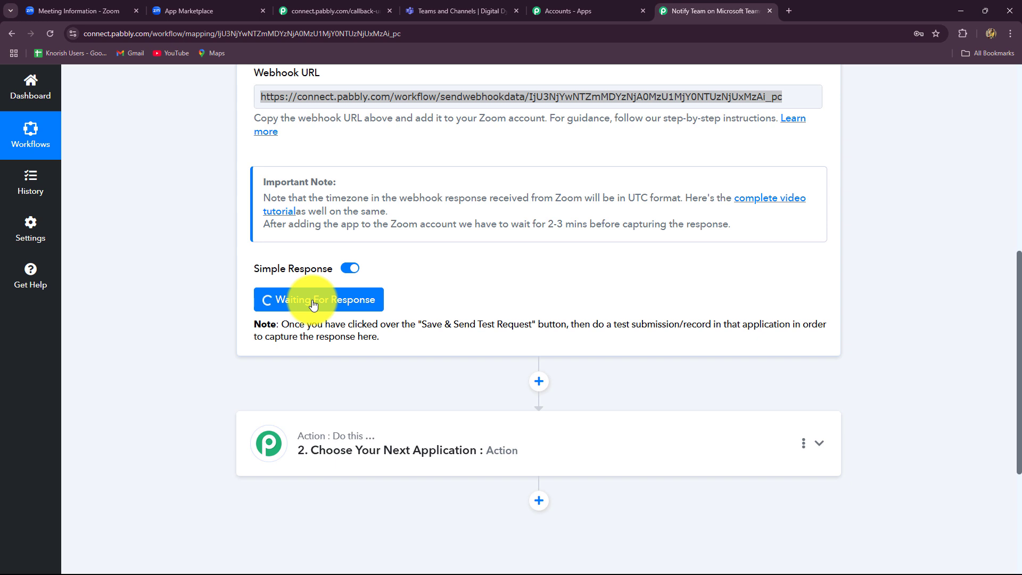
- Copy the Financial consultation meeting's registration link and open it in a new browser tab
click(74, 10)
scroll(80, 253, up, 10)
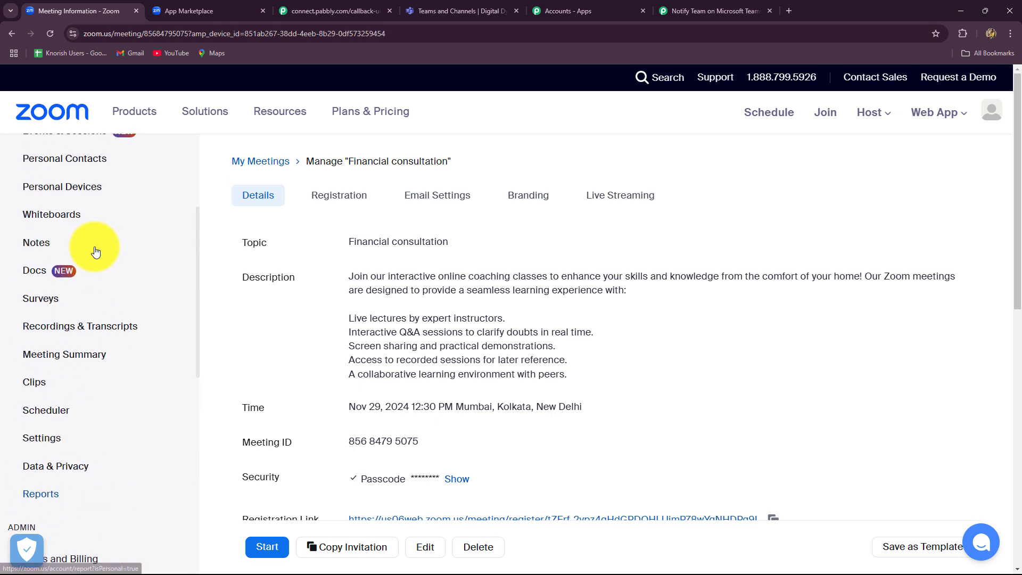
scroll(96, 251, up, 3)
click(88, 248)
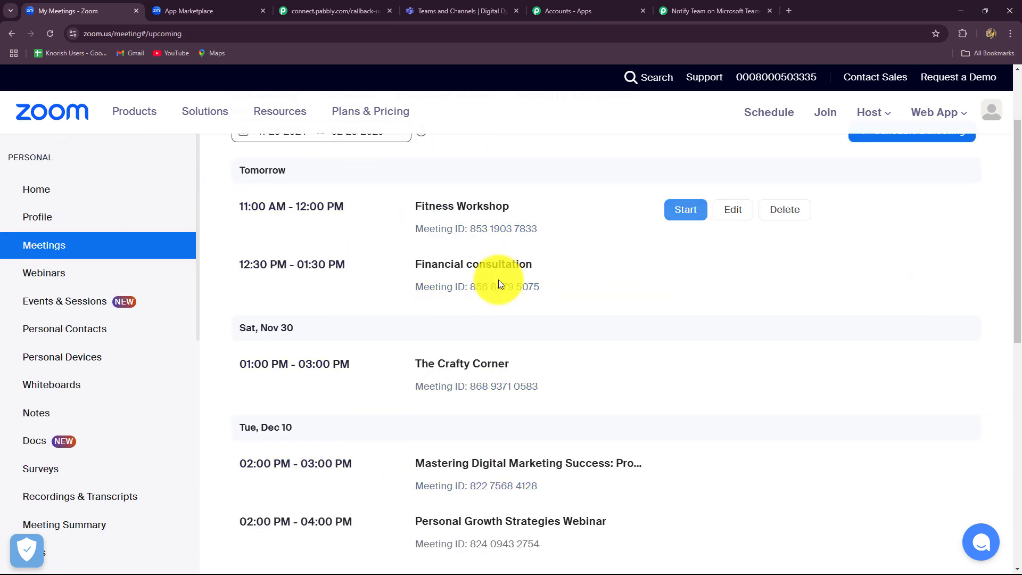
click(435, 267)
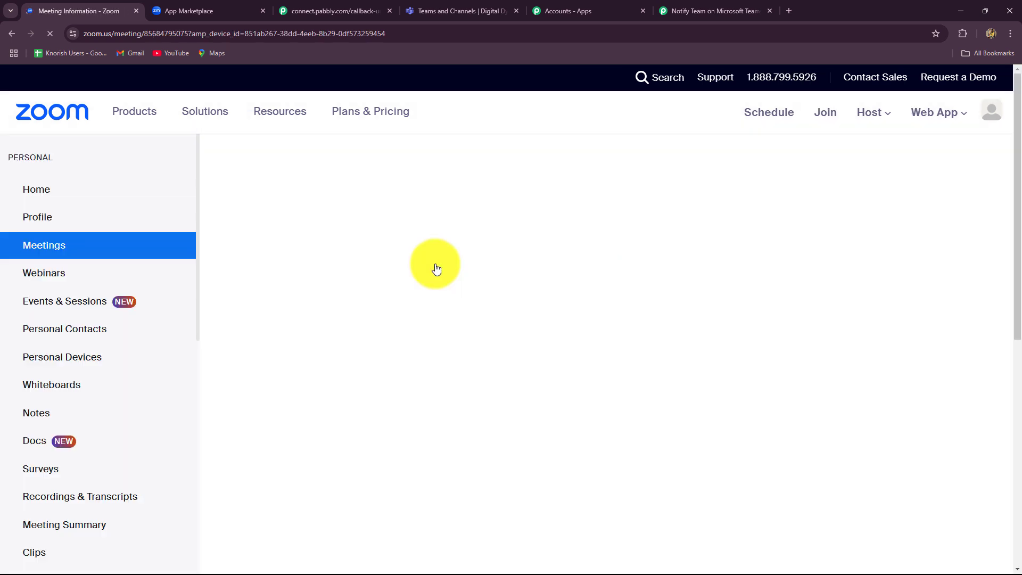
scroll(275, 350, down, 4)
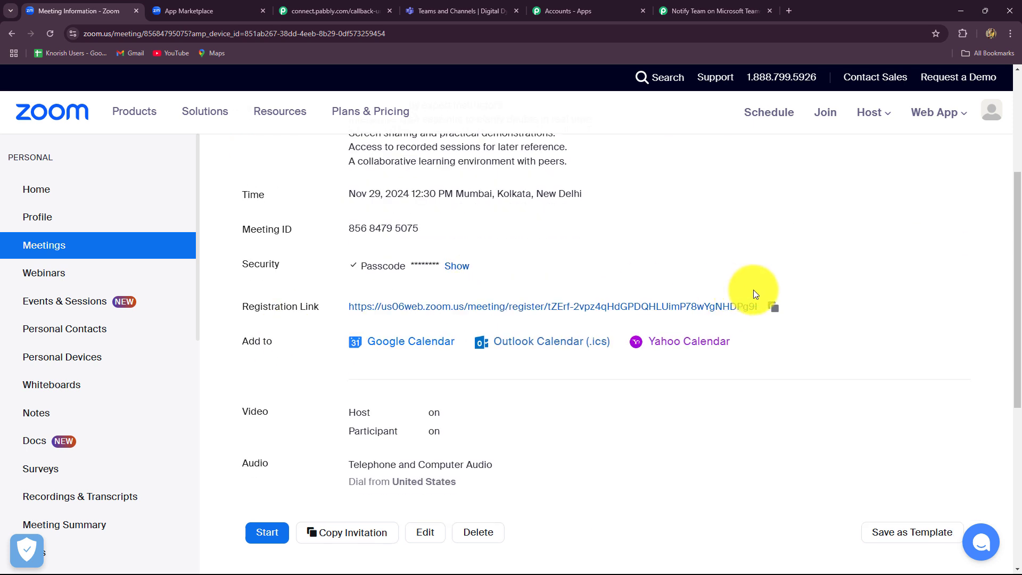
click(772, 308)
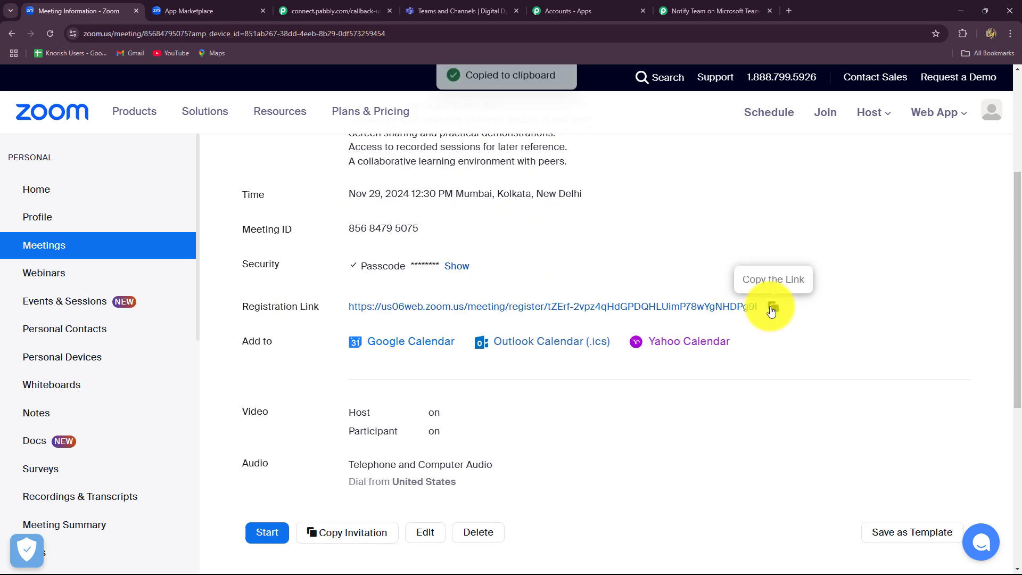
click(788, 11)
key(ctrl+v)
key(Return)
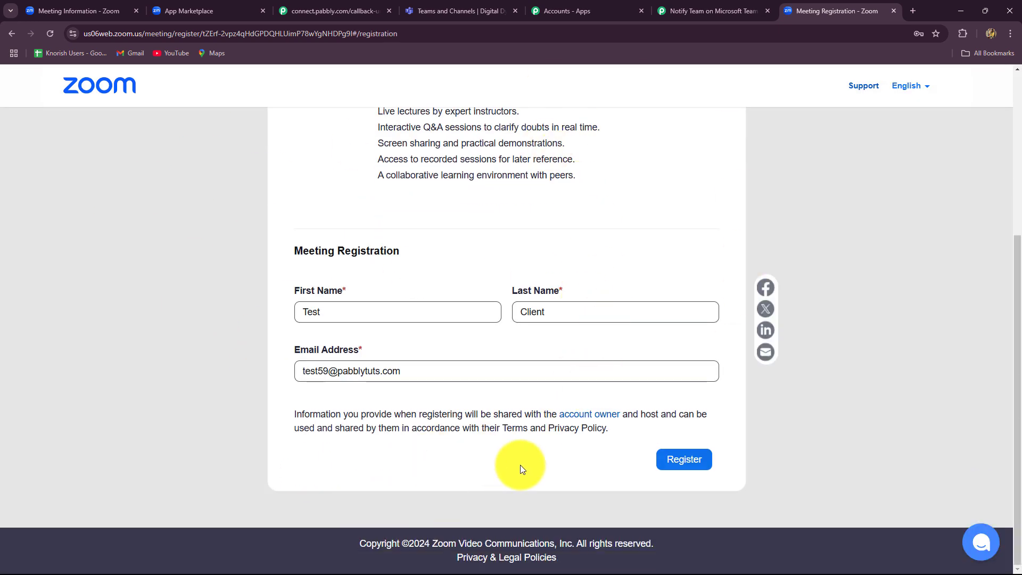
- Register a test attendee, replacing the first name and email address with new test values
click(359, 312)
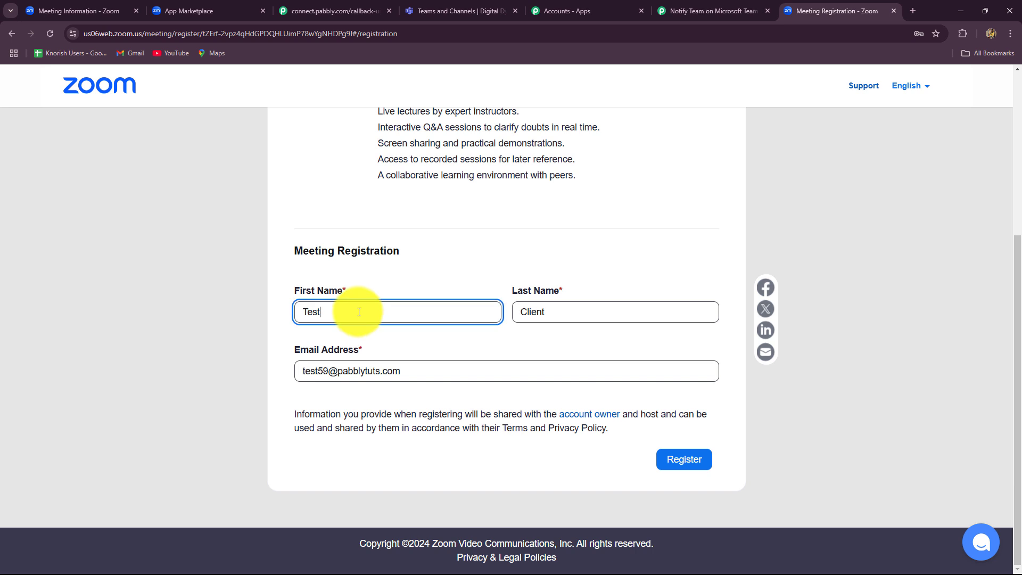
key(BackSpace)
key(BackSpace)
key(BackSpace)
text(L)
key(Caps_Lock)
text(atest)
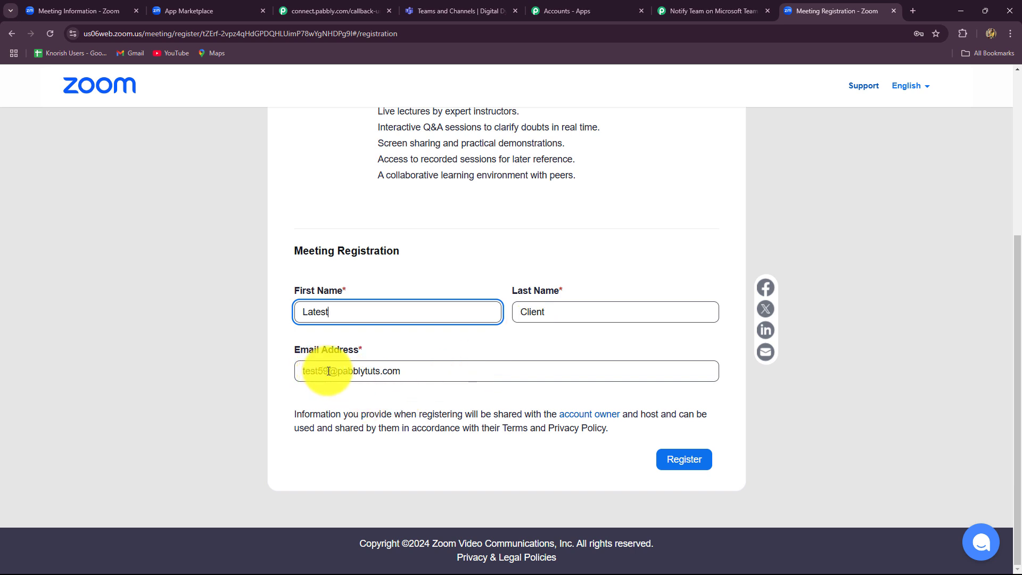
drag(329, 377, 279, 377)
key(BackSpace)
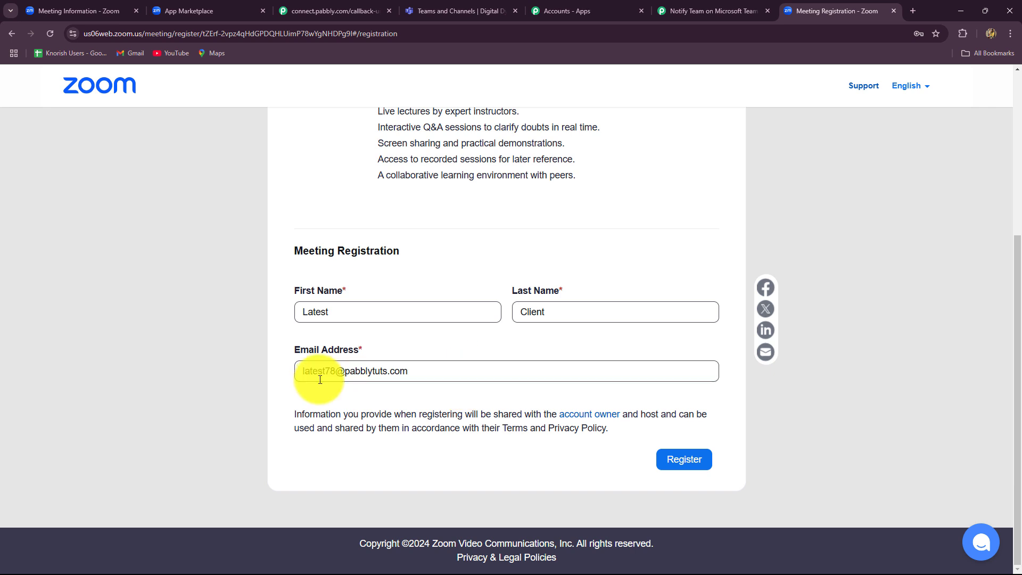
click(684, 460)
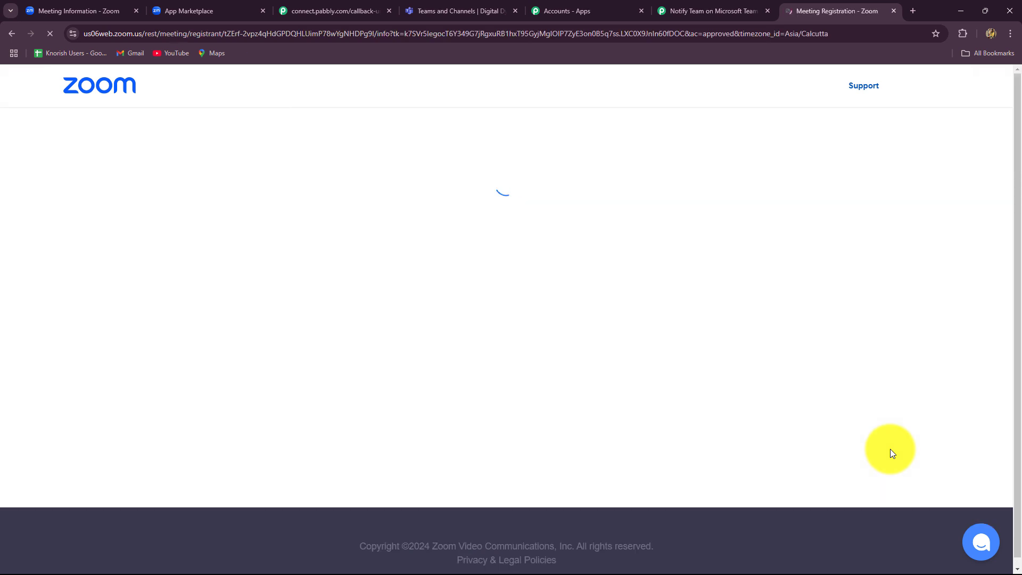
scroll(890, 449, down, 1)
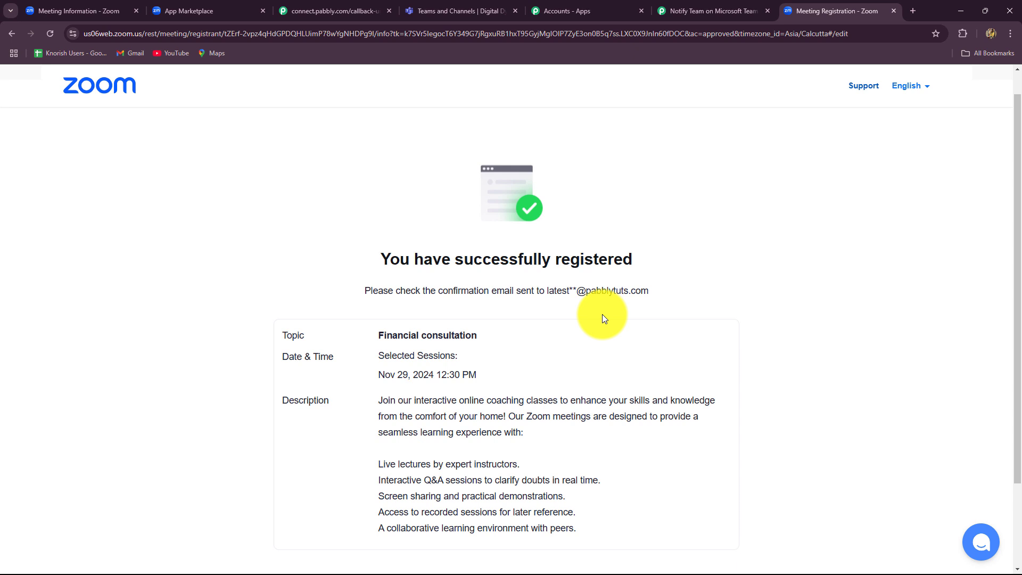
- Review the captured Uuid, topic and start time in the Zoom trigger's received response
click(688, 16)
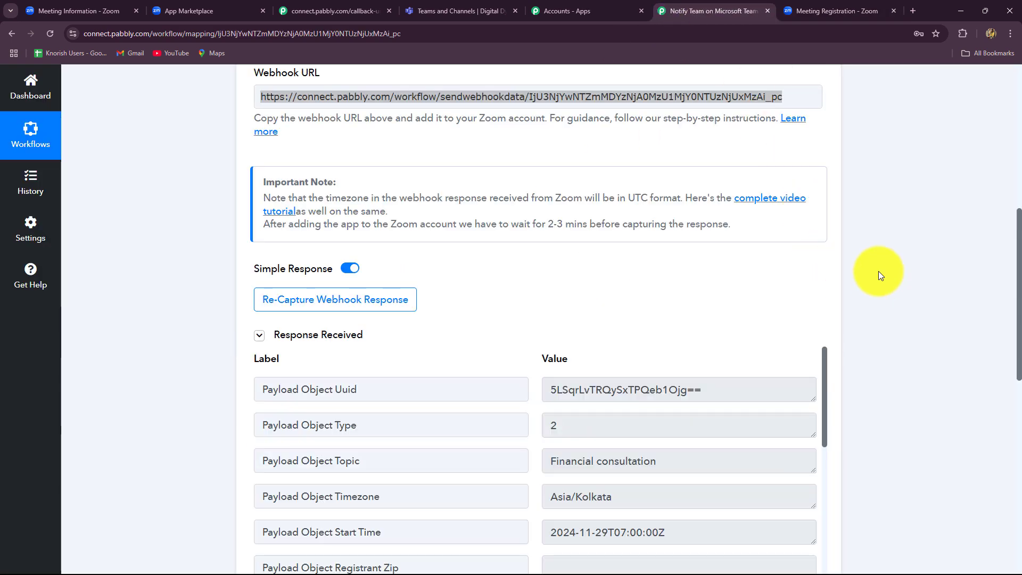
scroll(880, 290, down, 4)
scroll(758, 431, down, 2)
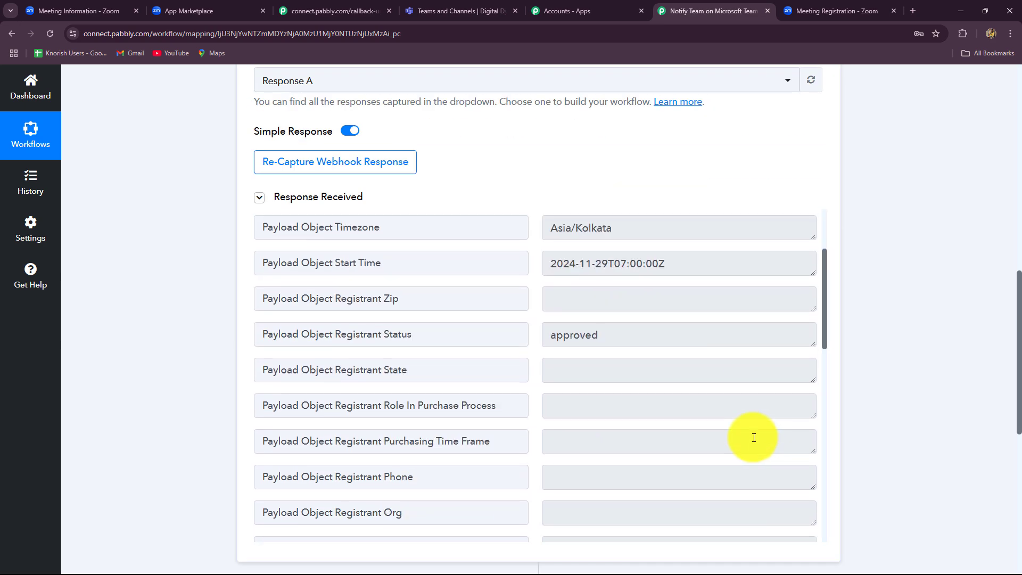
scroll(751, 436, up, 2)
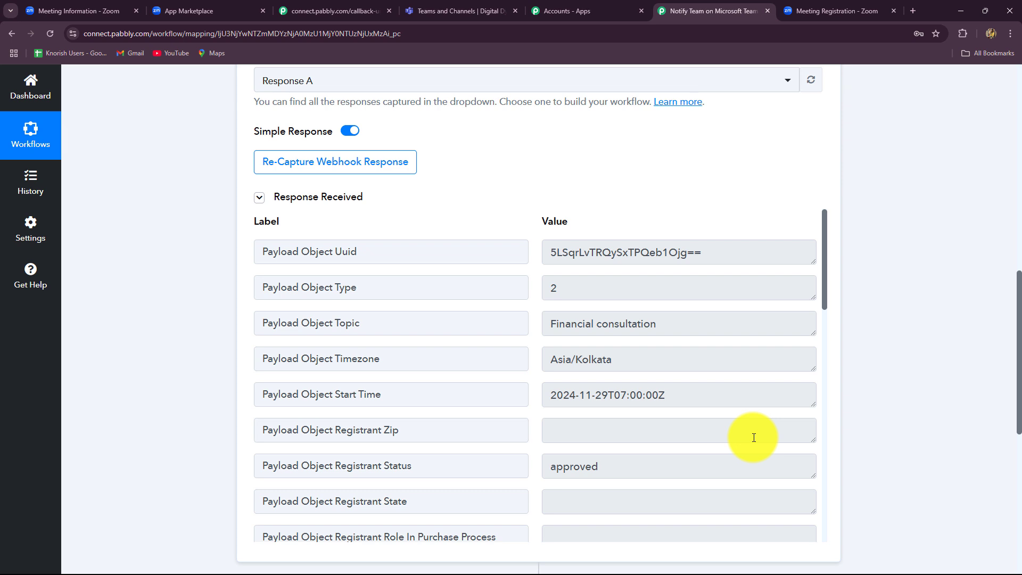
drag(732, 251, 520, 251)
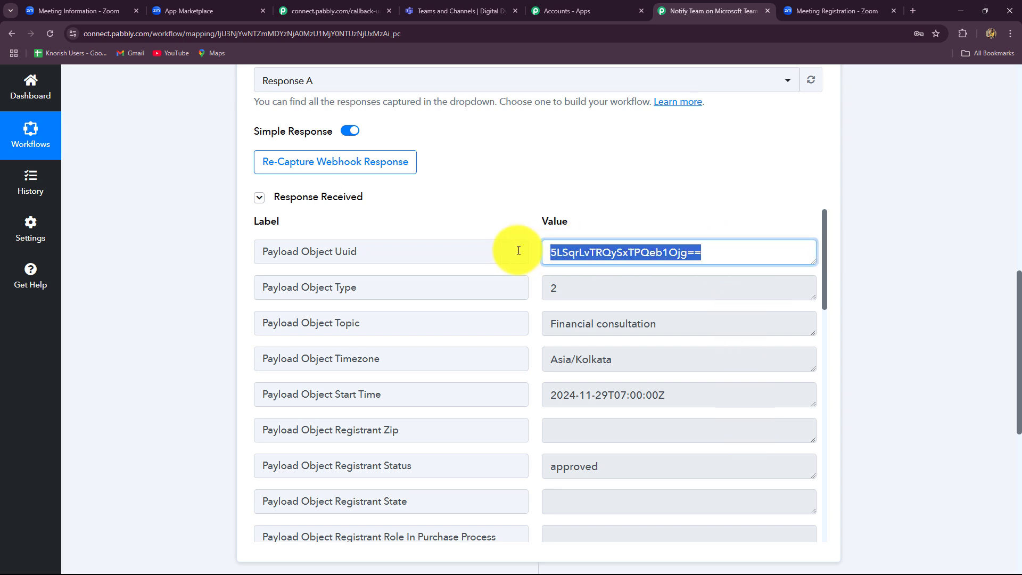
scroll(644, 356, down, 1)
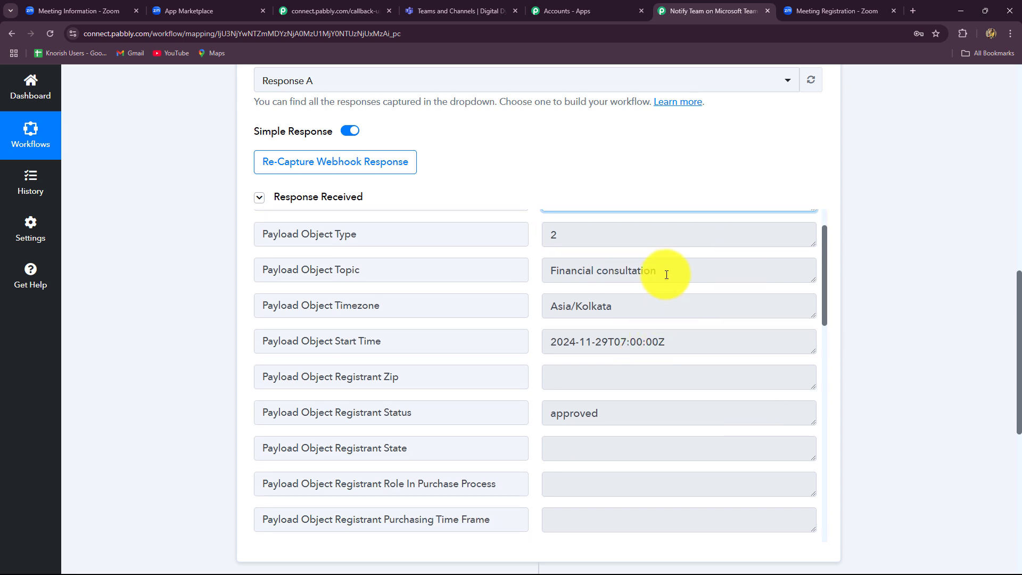
drag(661, 272, 502, 292)
scroll(649, 390, down, 2)
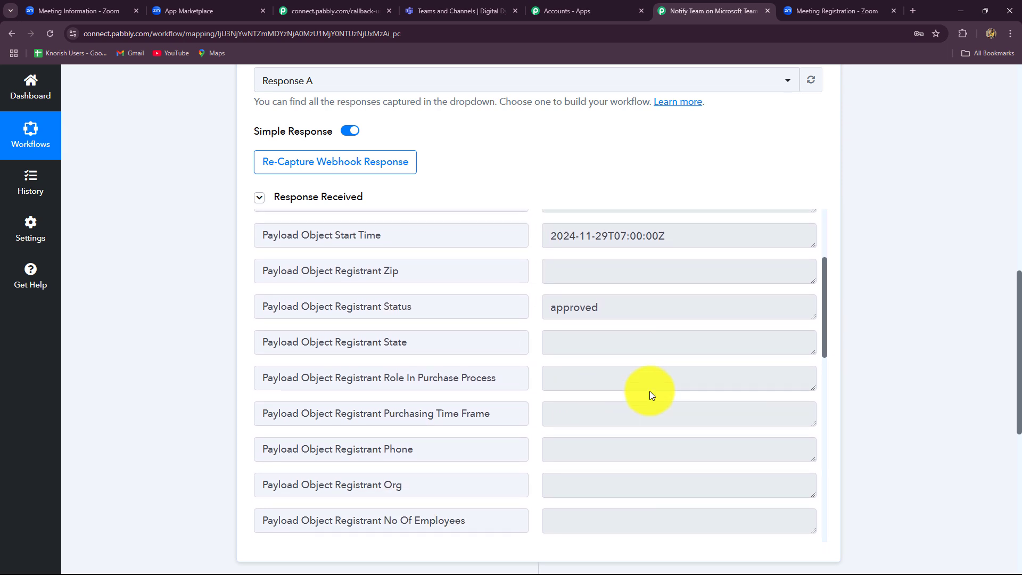
scroll(644, 224, up, 1)
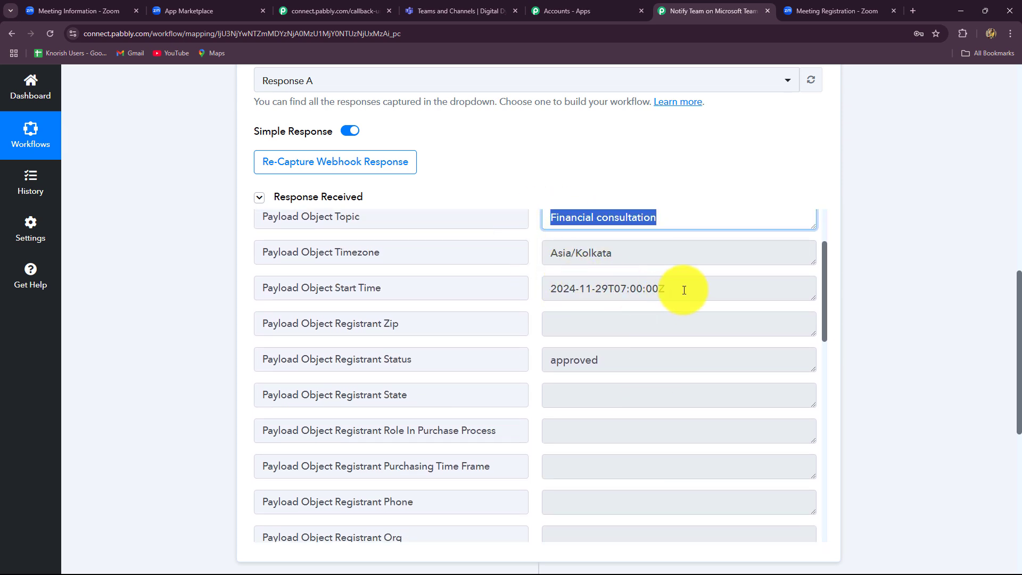
drag(684, 290, 537, 293)
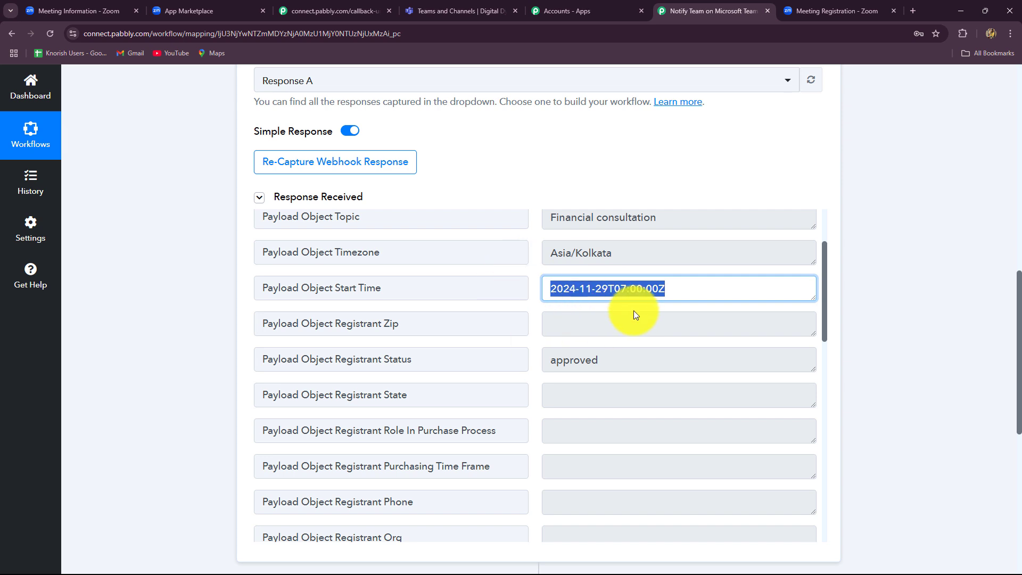
click(580, 310)
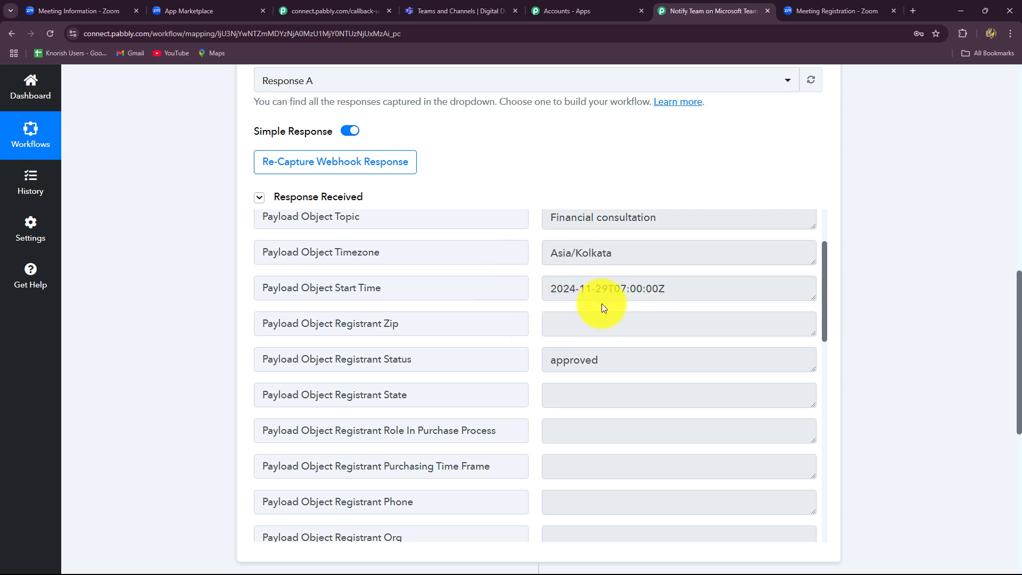
- Inspect the captured registrant first name, last name and email values
scroll(607, 332, down, 4)
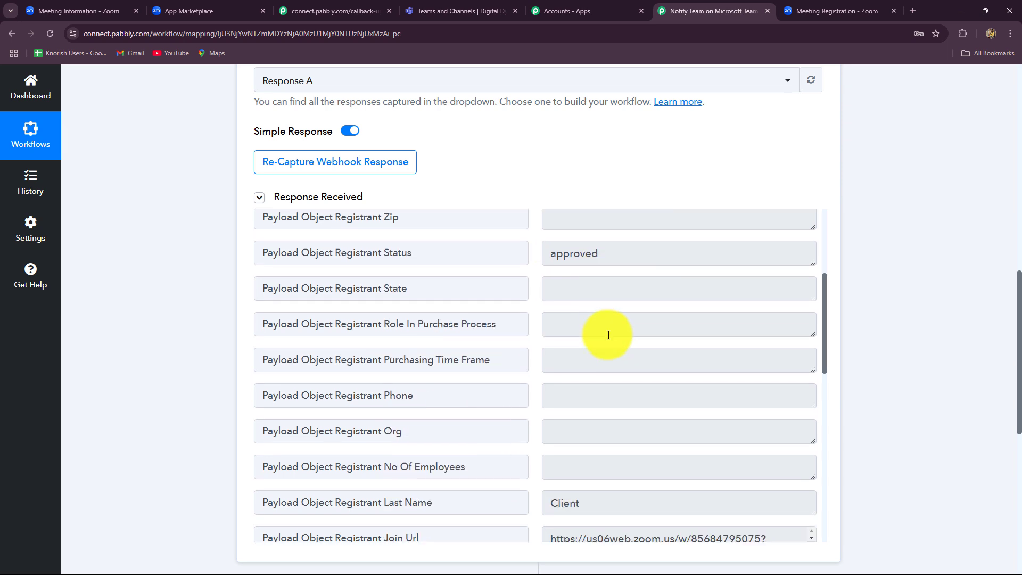
click(617, 395)
scroll(612, 393, down, 4)
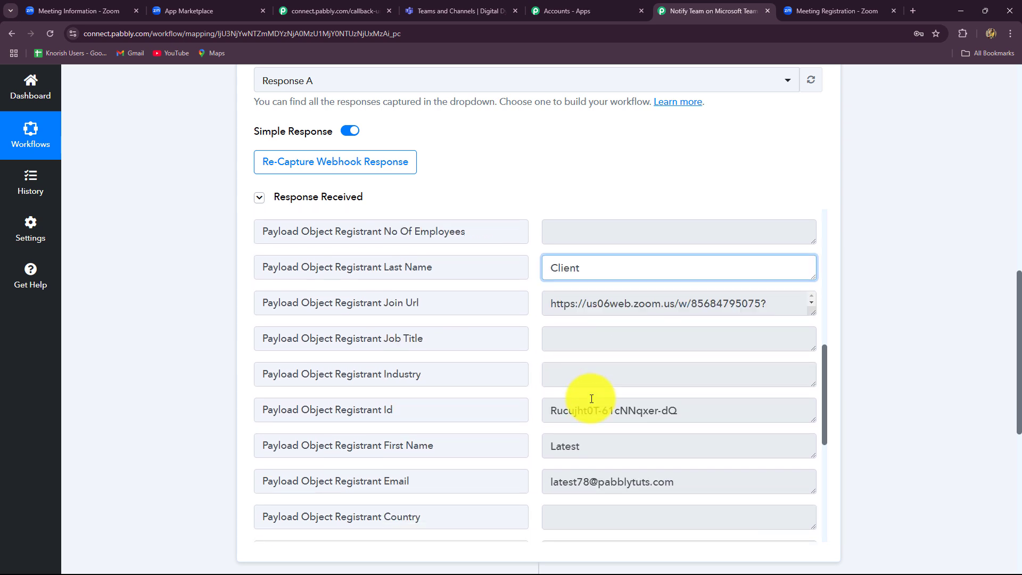
click(605, 365)
click(480, 371)
scroll(495, 368, up, 3)
click(546, 351)
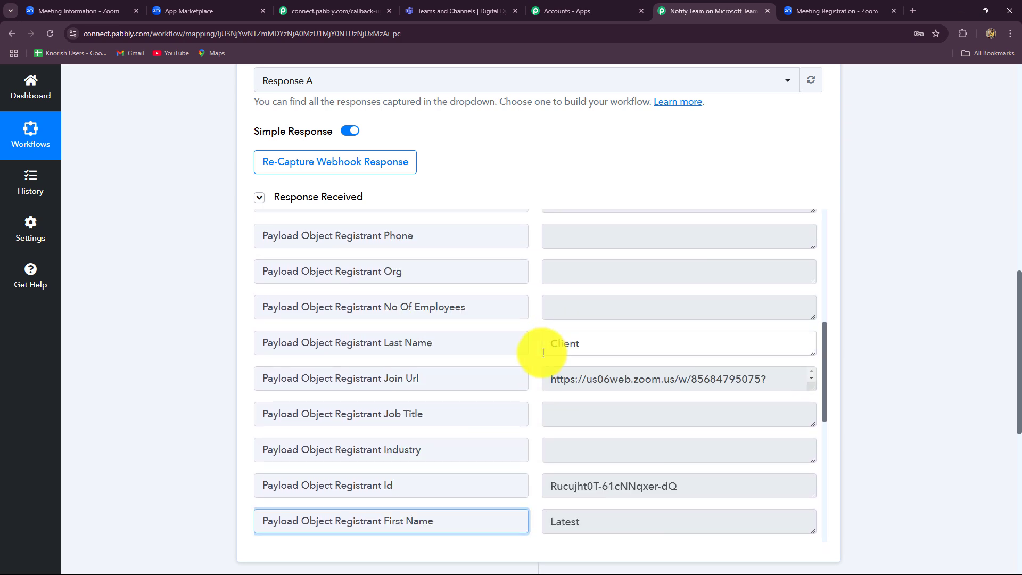
scroll(596, 411, down, 3)
drag(685, 402, 548, 438)
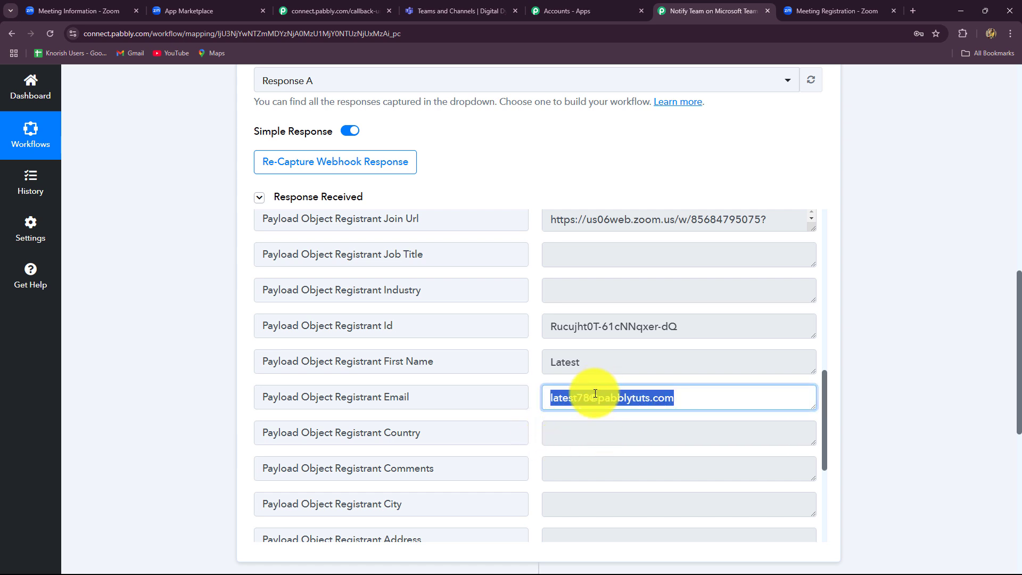
- Close the Zoom registration confirmation tab and collapse the Zoom trigger step
click(801, 19)
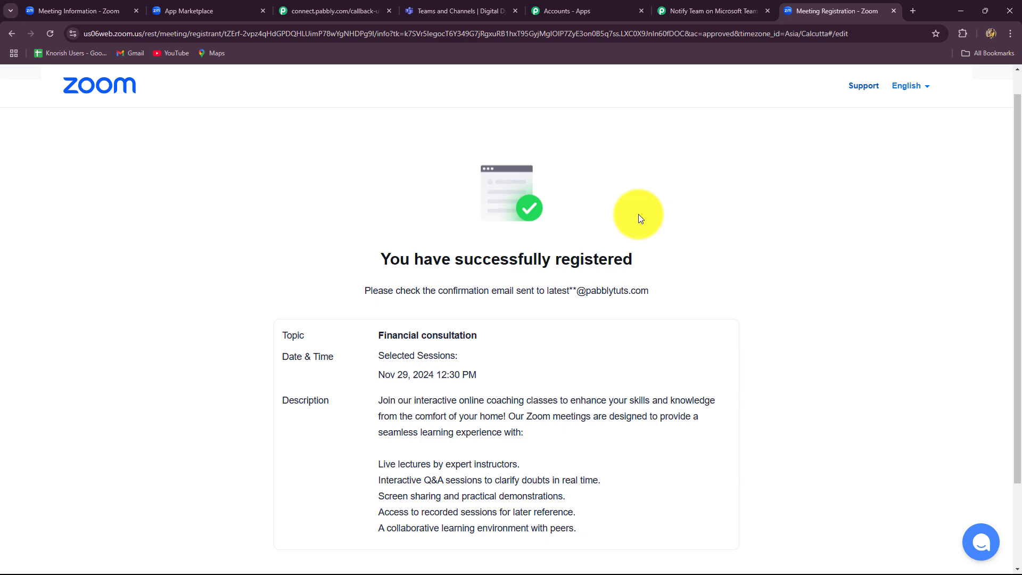
click(893, 11)
scroll(1004, 430, up, 5)
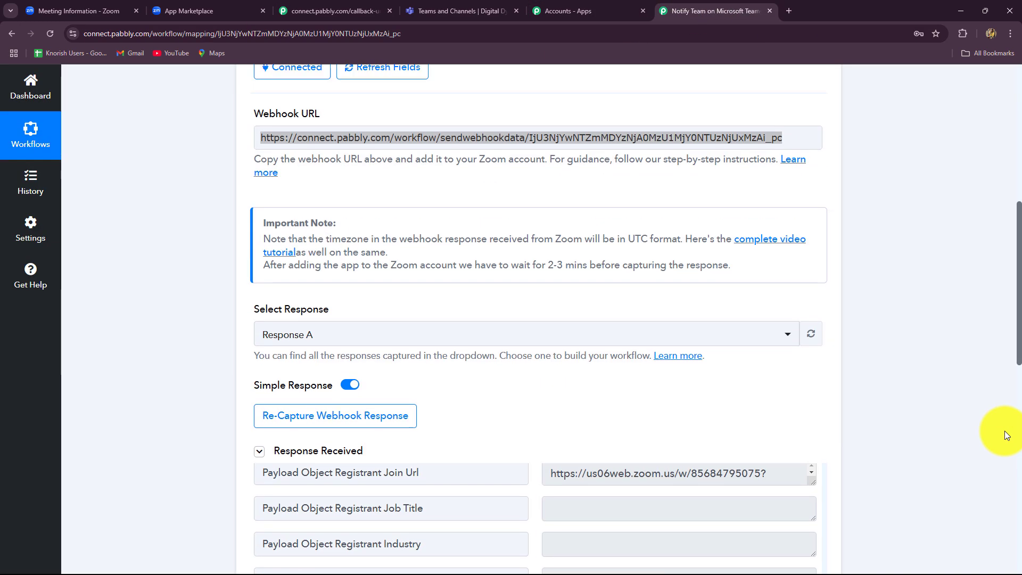
scroll(1004, 430, up, 7)
click(829, 283)
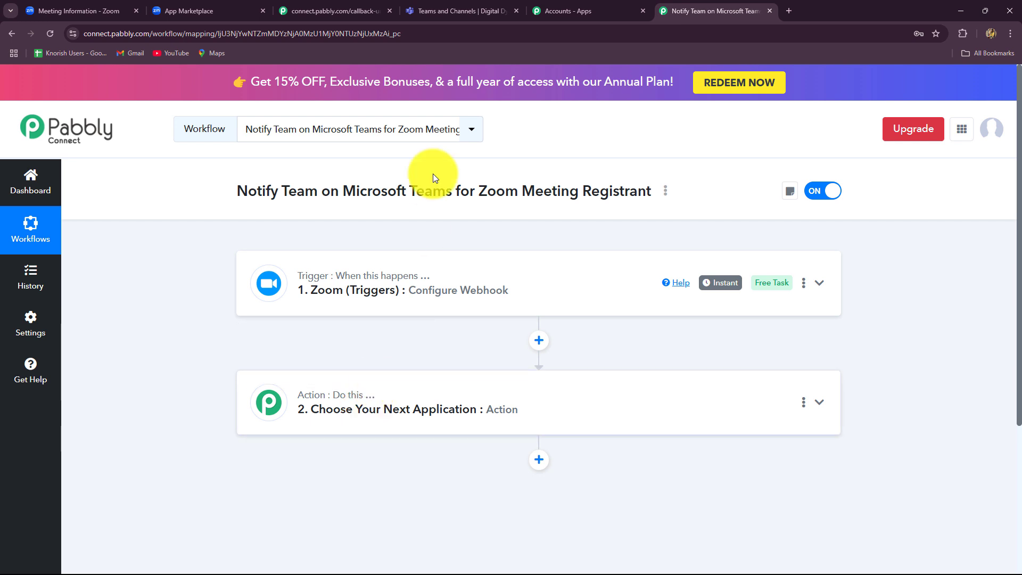
- Pick Microsoft Teams as the action step's app by searching 'Micro'
click(451, 16)
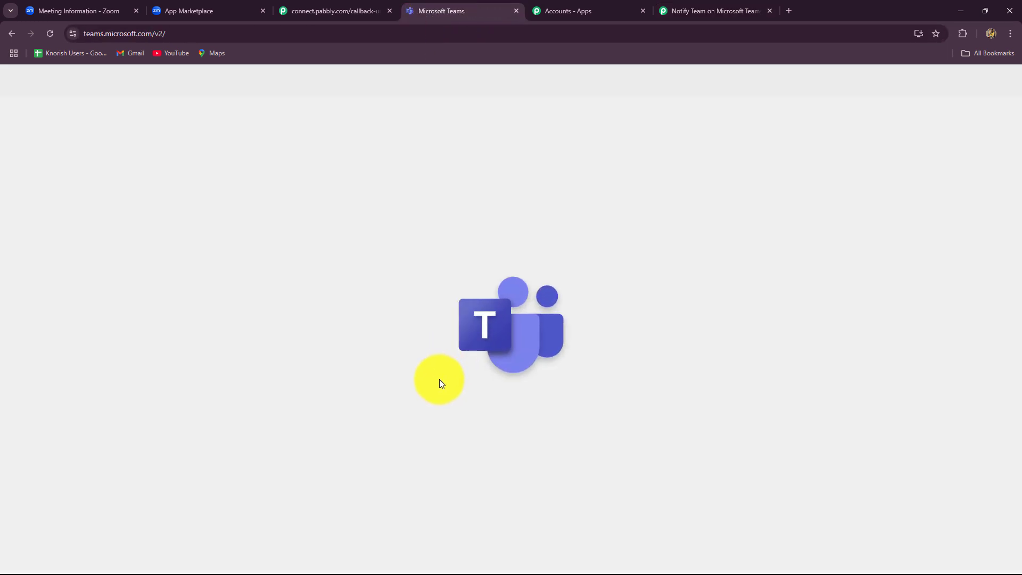
click(687, 10)
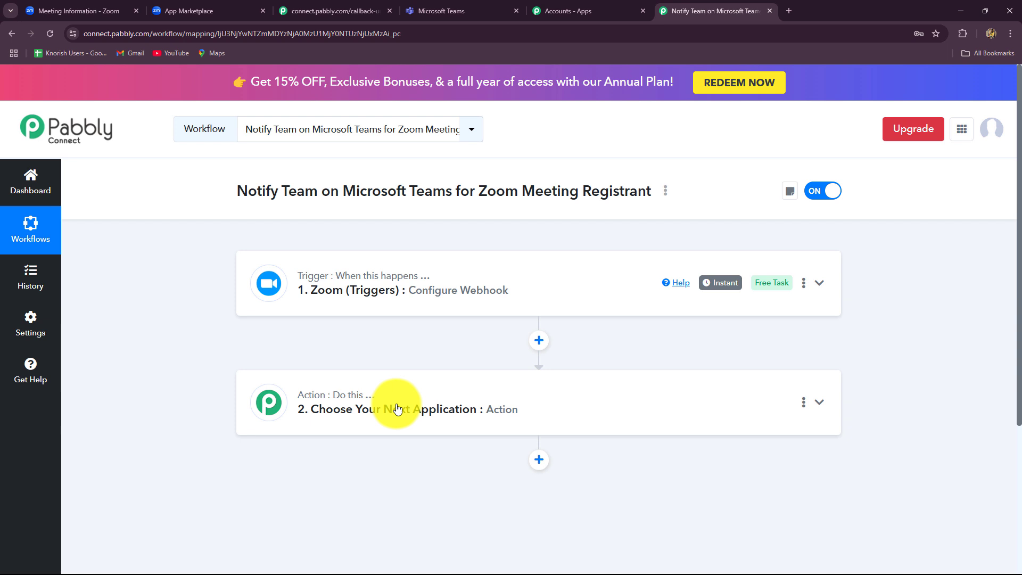
click(343, 408)
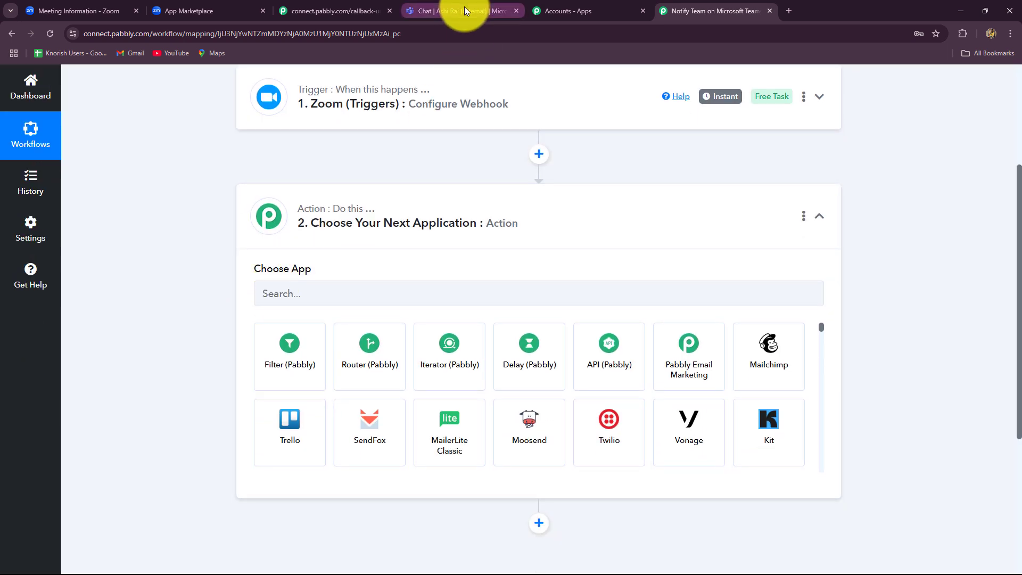
click(464, 11)
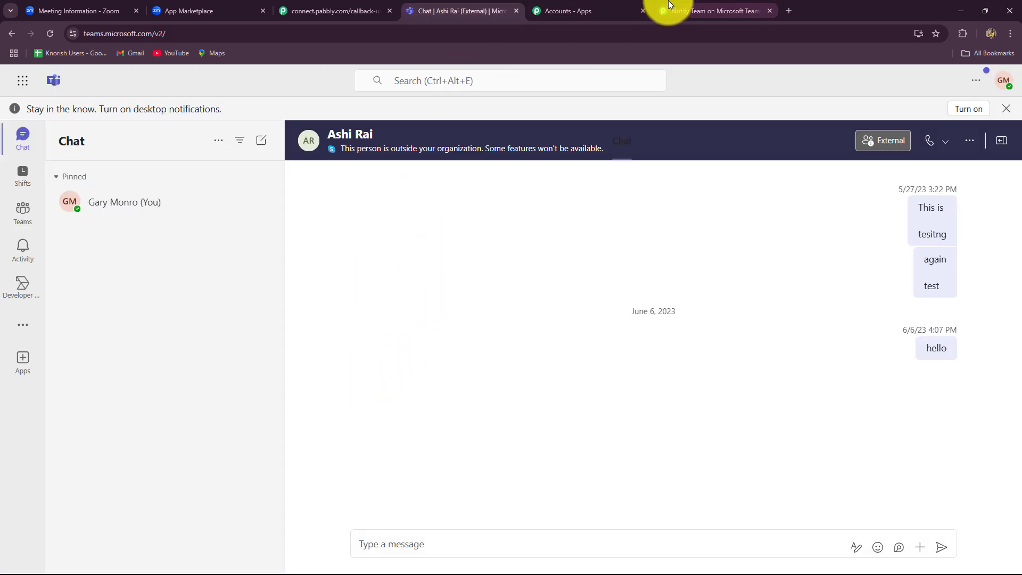
click(692, 11)
click(314, 300)
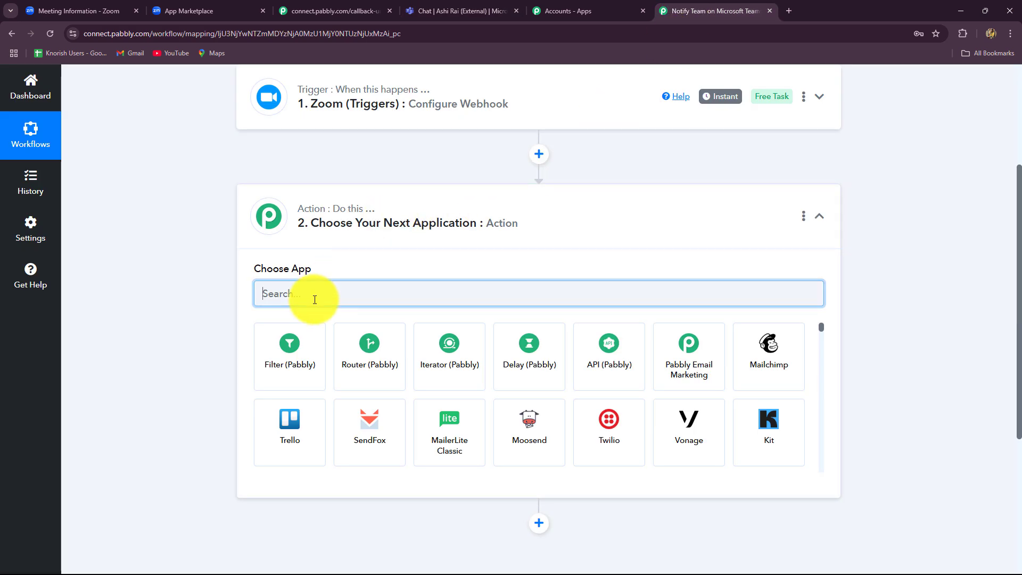
text(Micro)
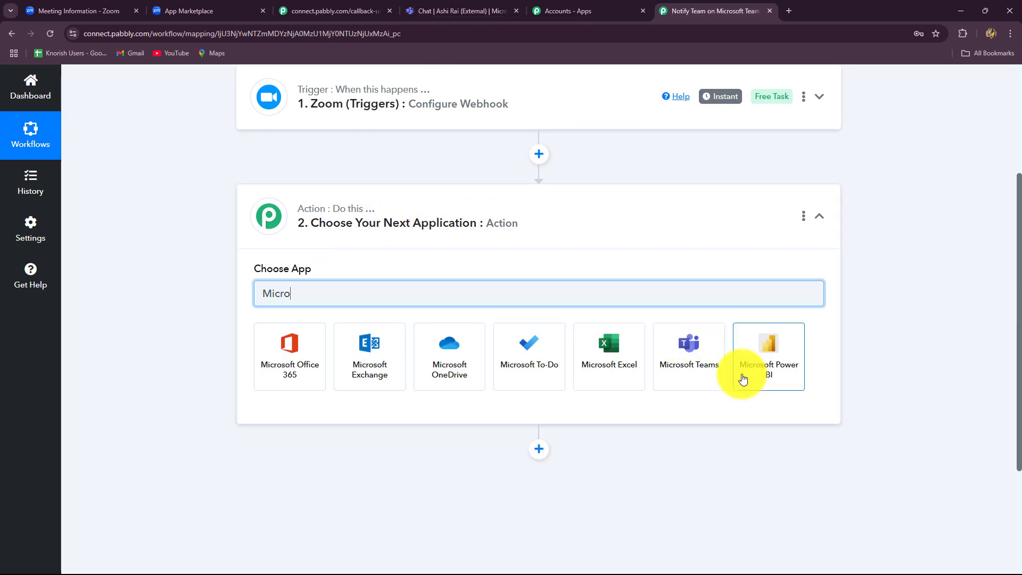
click(703, 372)
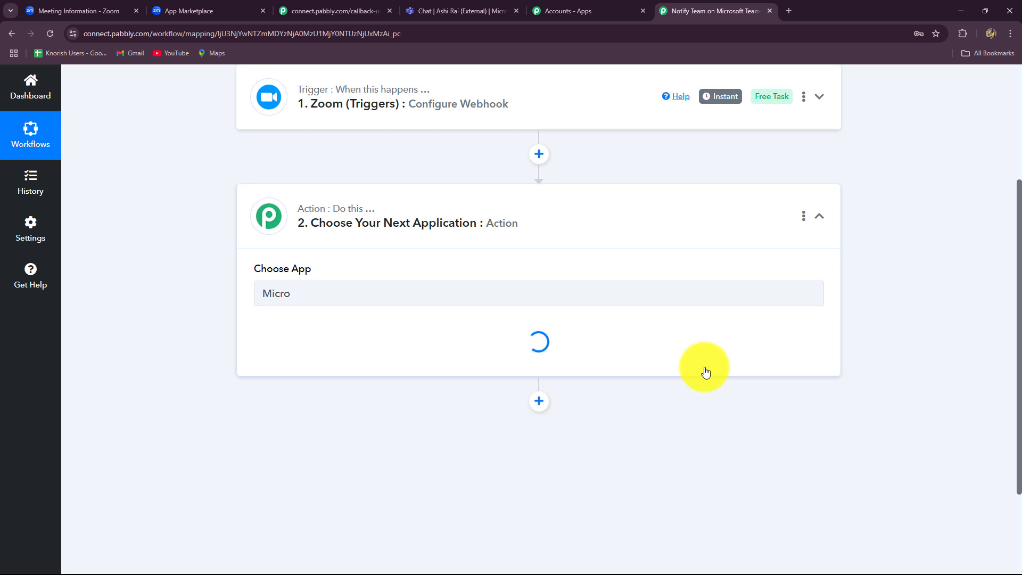
- Set the action event to Send Message in a Channel and start connecting a Teams account
click(315, 347)
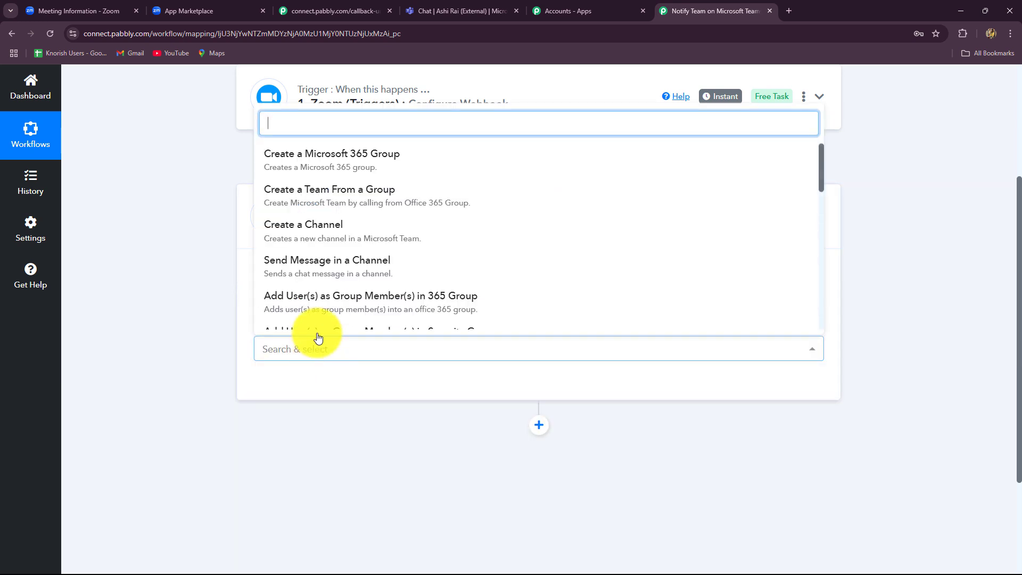
click(336, 263)
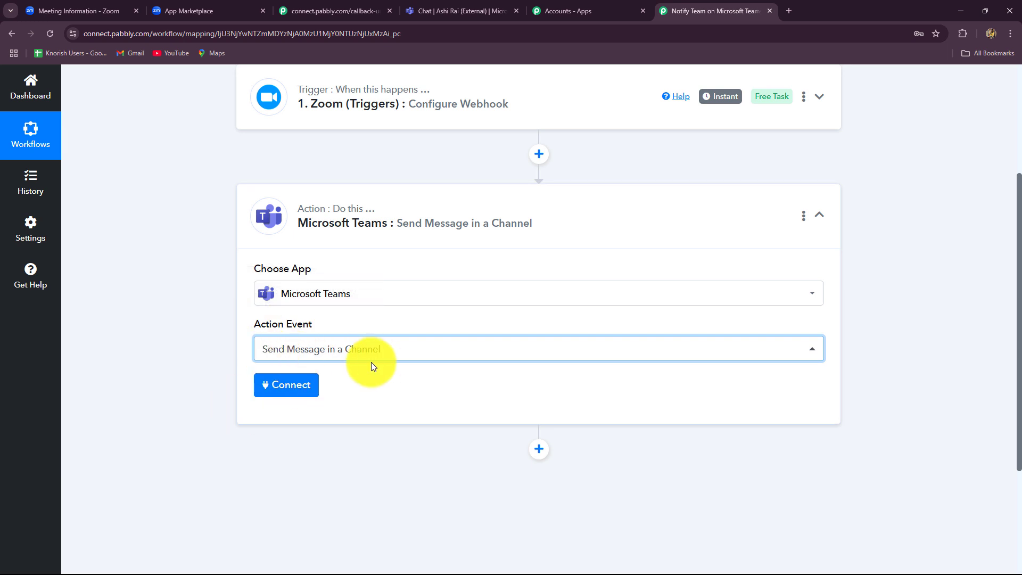
click(458, 12)
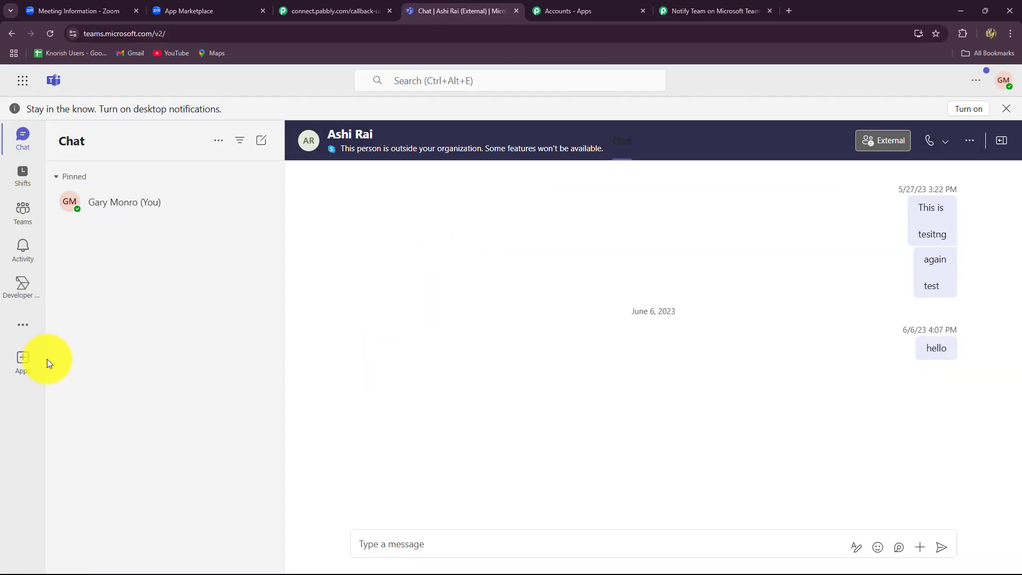
click(24, 217)
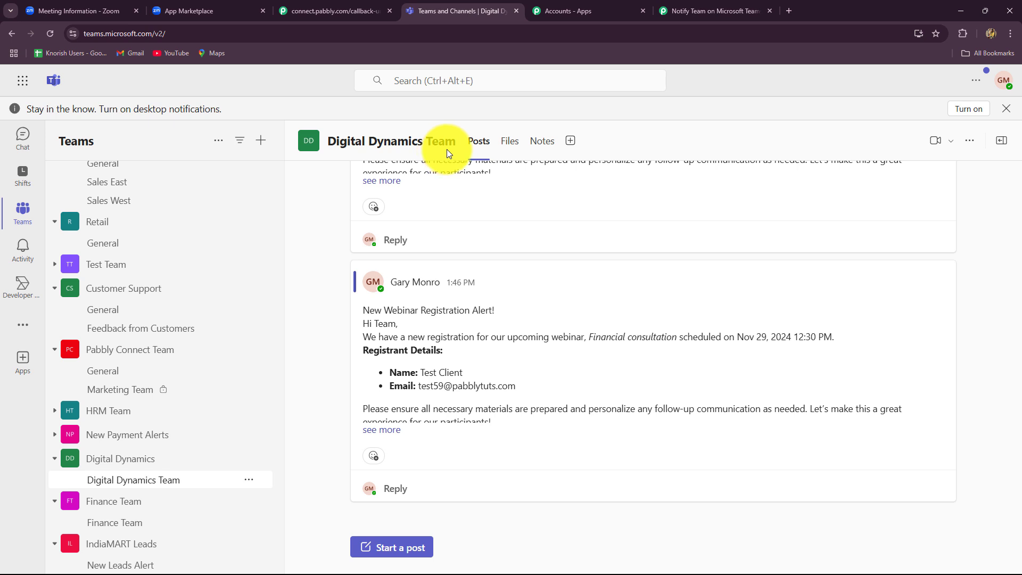
click(691, 11)
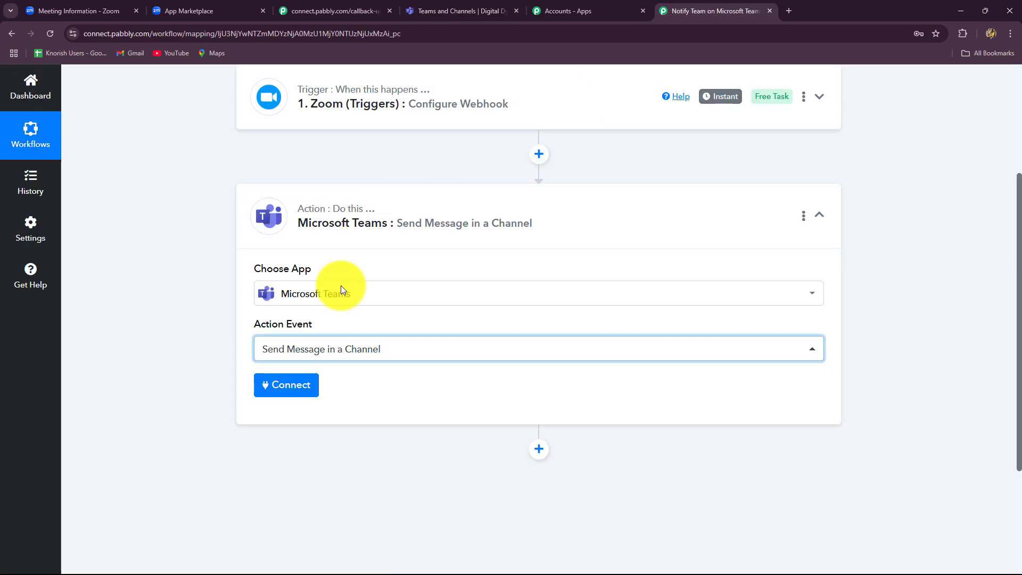
click(292, 387)
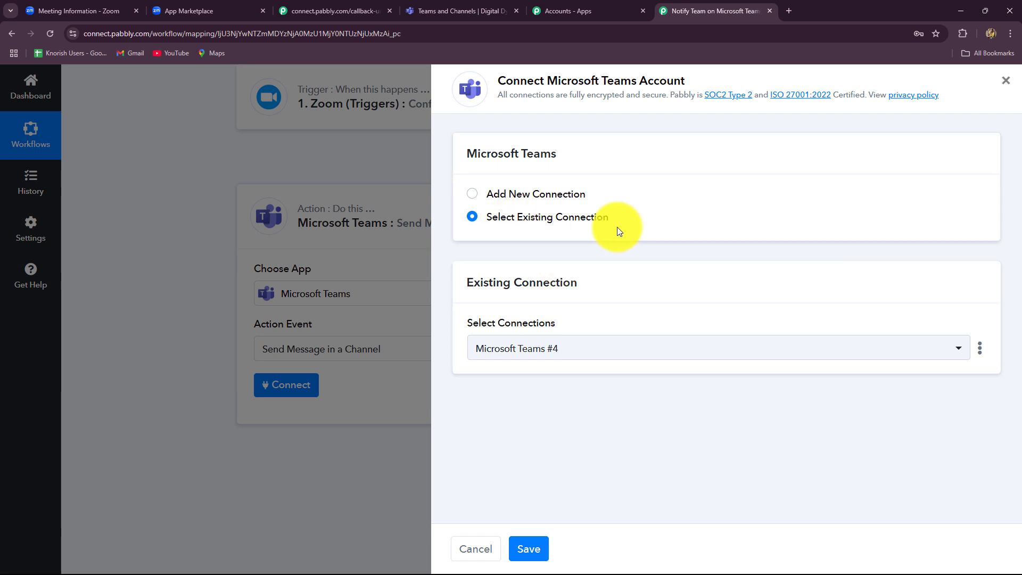
- Authorize a new Microsoft Teams connection, granting consent on behalf of the organization
click(471, 197)
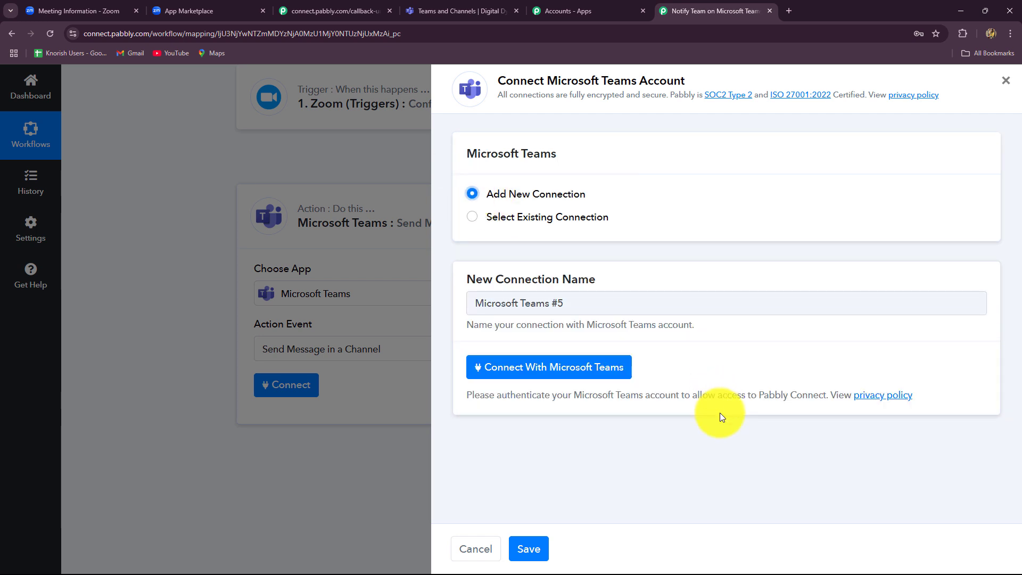
click(512, 375)
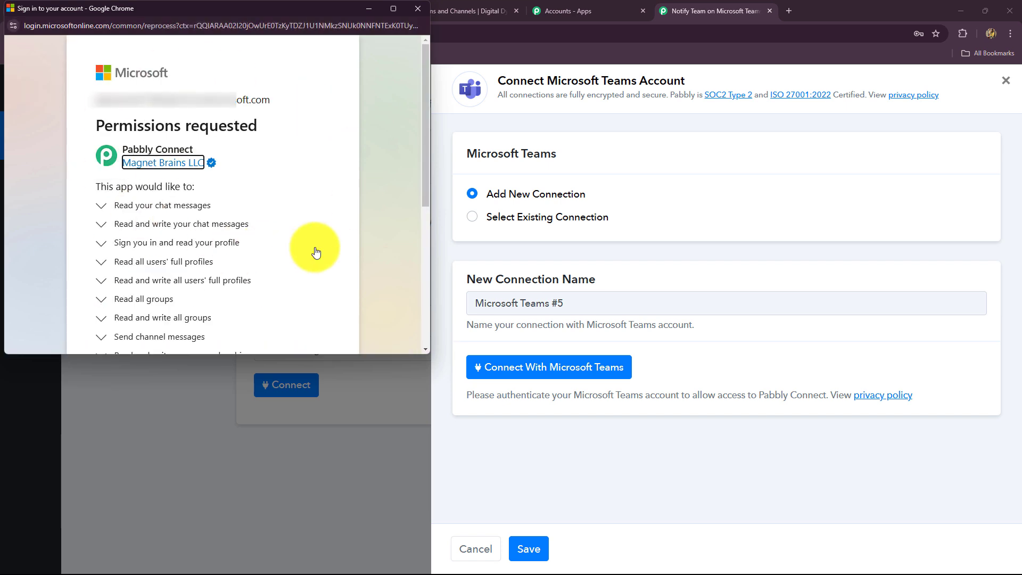
scroll(315, 252, down, 5)
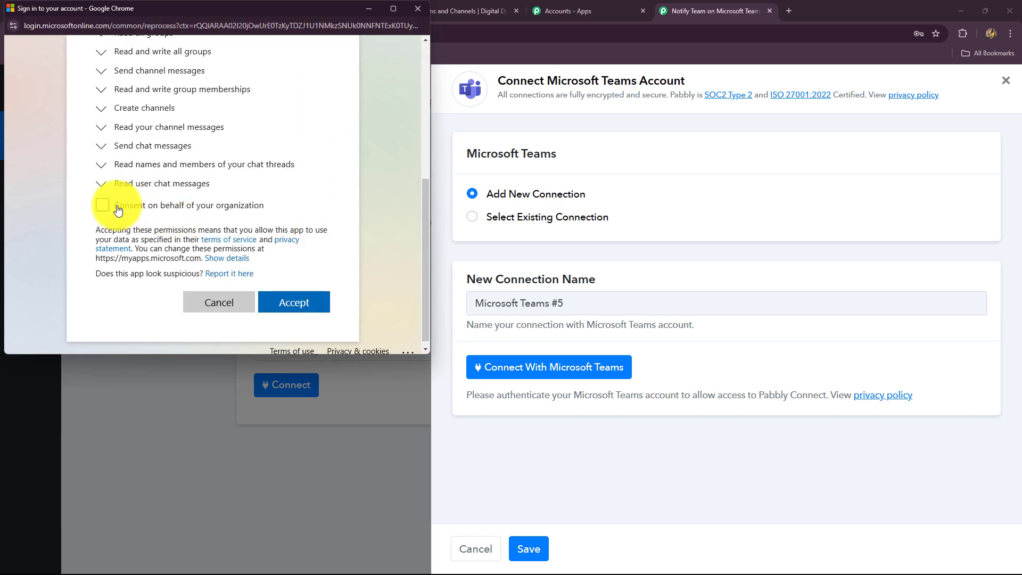
click(109, 205)
scroll(296, 251, down, 1)
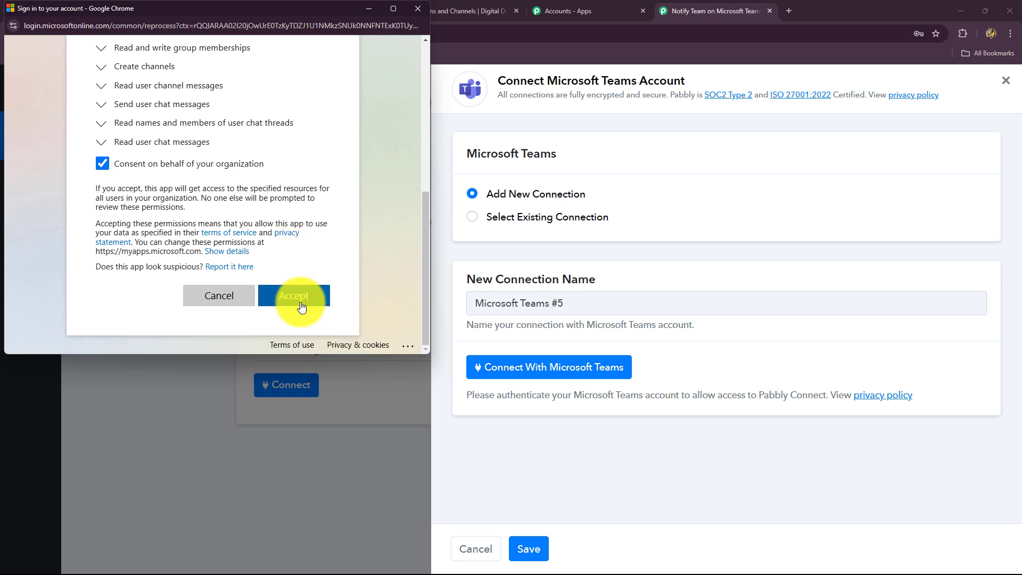
click(293, 297)
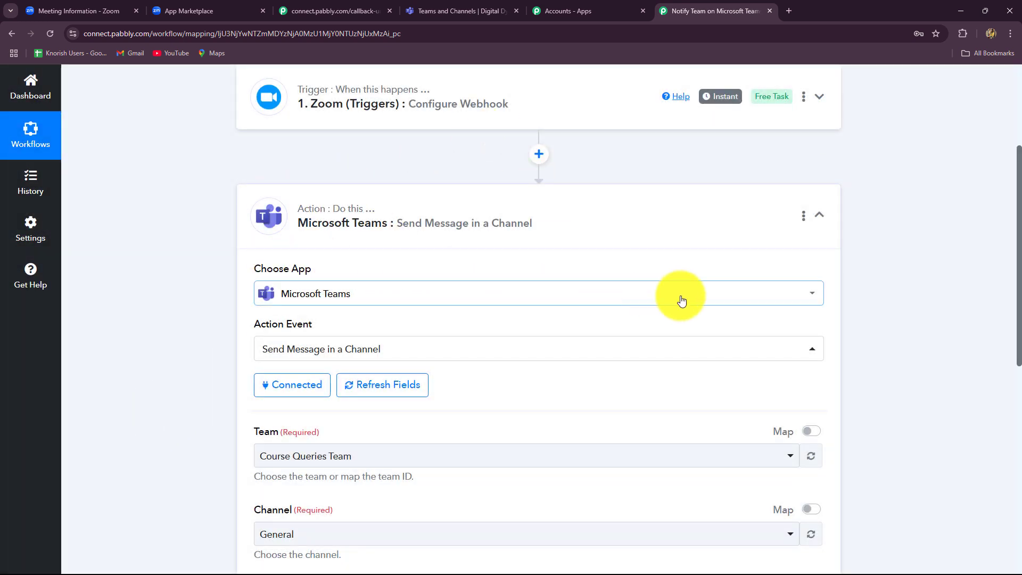
- Look up the Digital Dynamics Team channel name in Microsoft Teams
scroll(661, 405, down, 5)
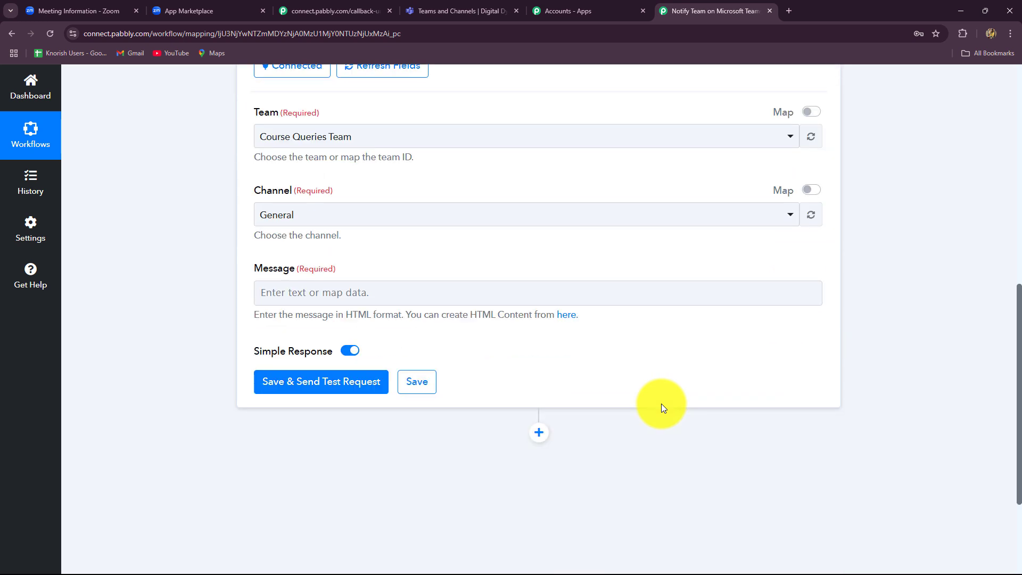
scroll(660, 404, up, 1)
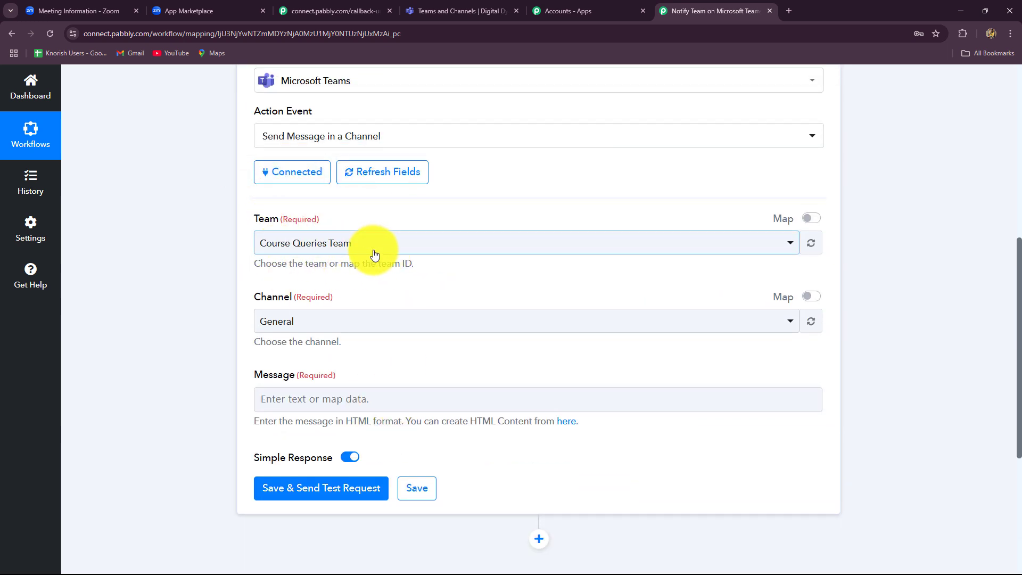
click(446, 10)
drag(336, 141, 410, 154)
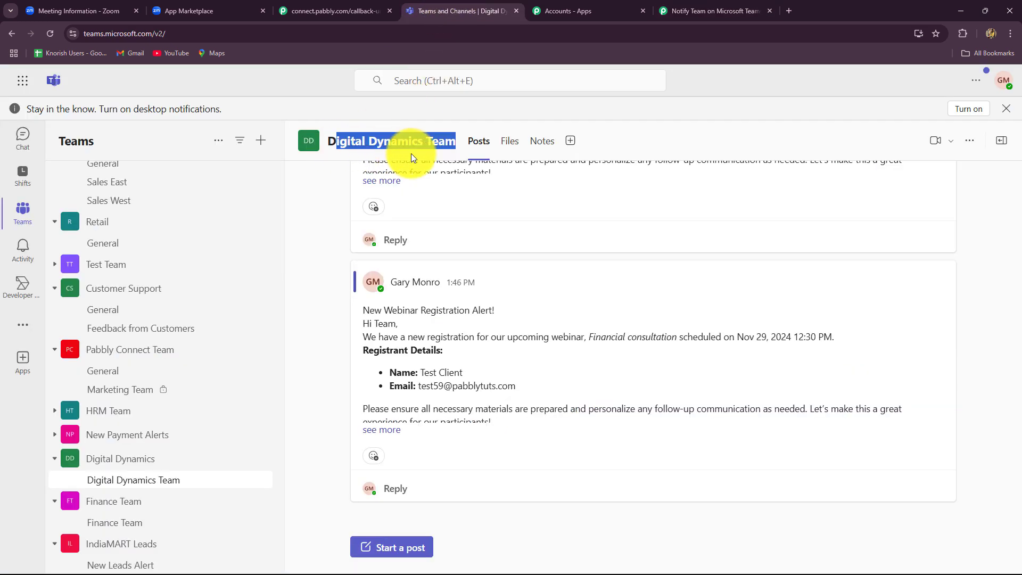
click(707, 21)
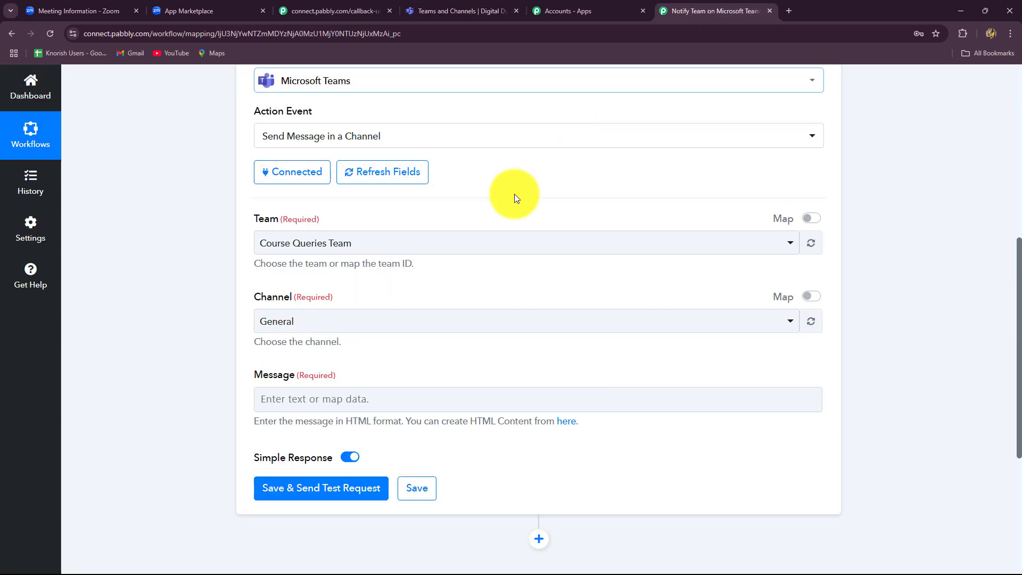
- Set the team to Digital Dynamics, confirm the Digital Dynamics Team channel, and start the Message field
click(371, 246)
scroll(354, 440, down, 3)
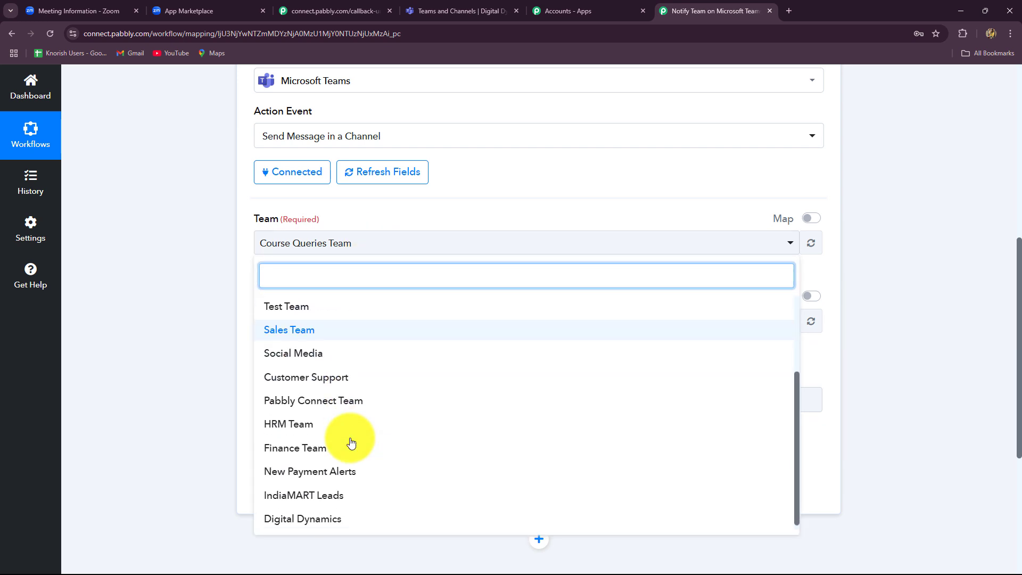
click(300, 519)
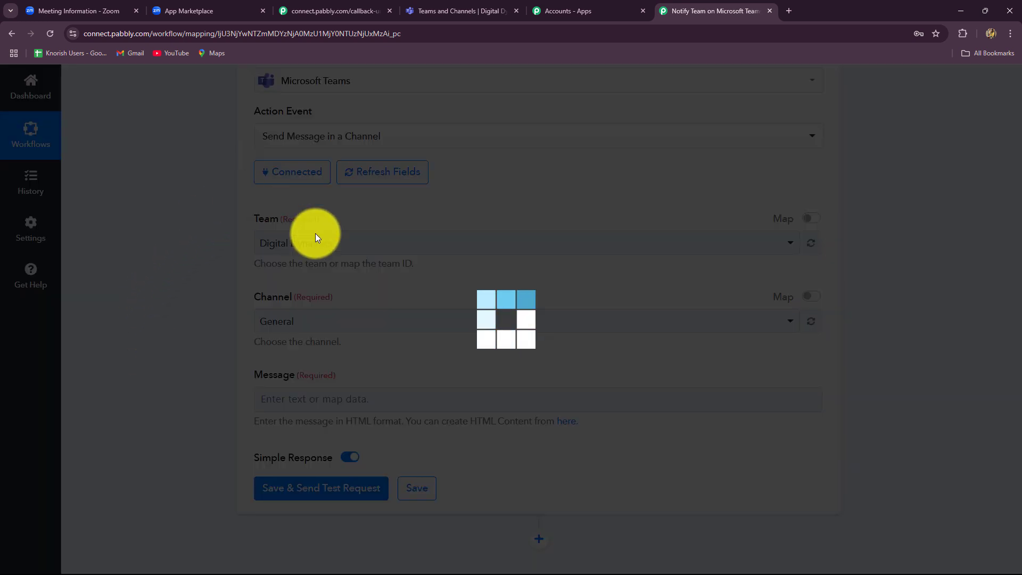
click(443, 6)
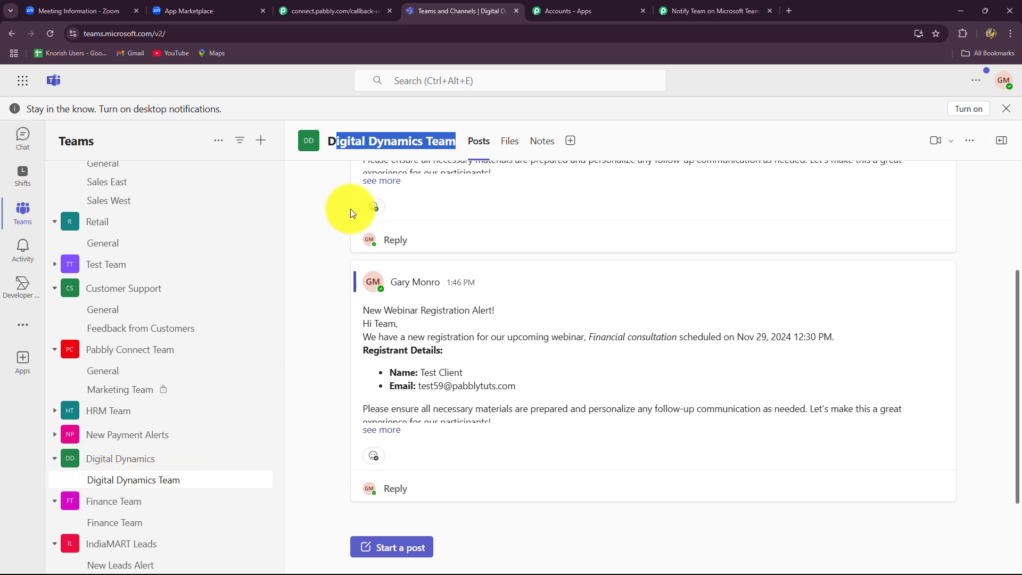
click(711, 9)
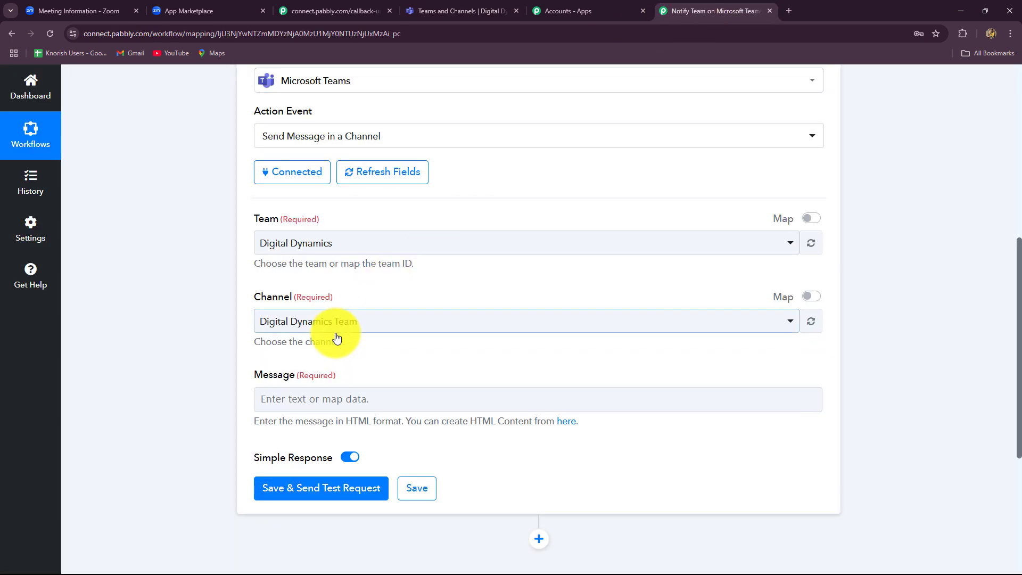
scroll(354, 339, down, 3)
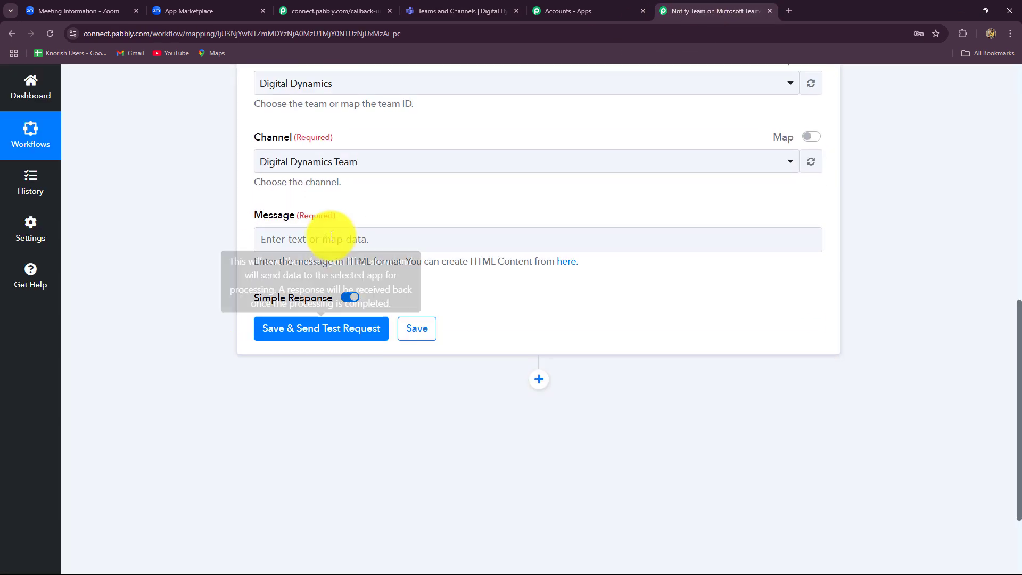
click(267, 239)
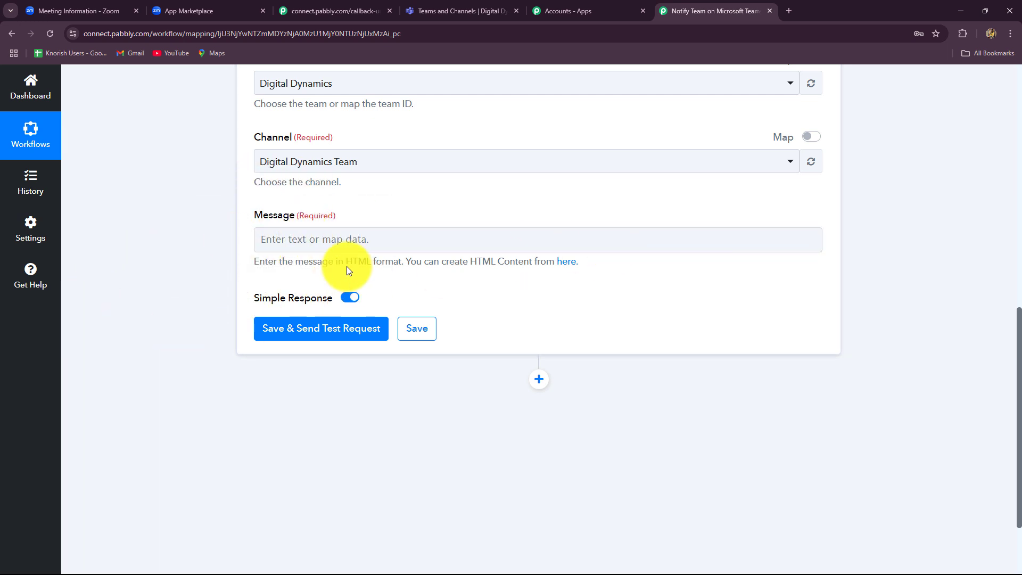
drag(346, 264, 400, 271)
- Paste the HTML registration alert into Message and delete the [Webinar Title] placeholder
click(342, 240)
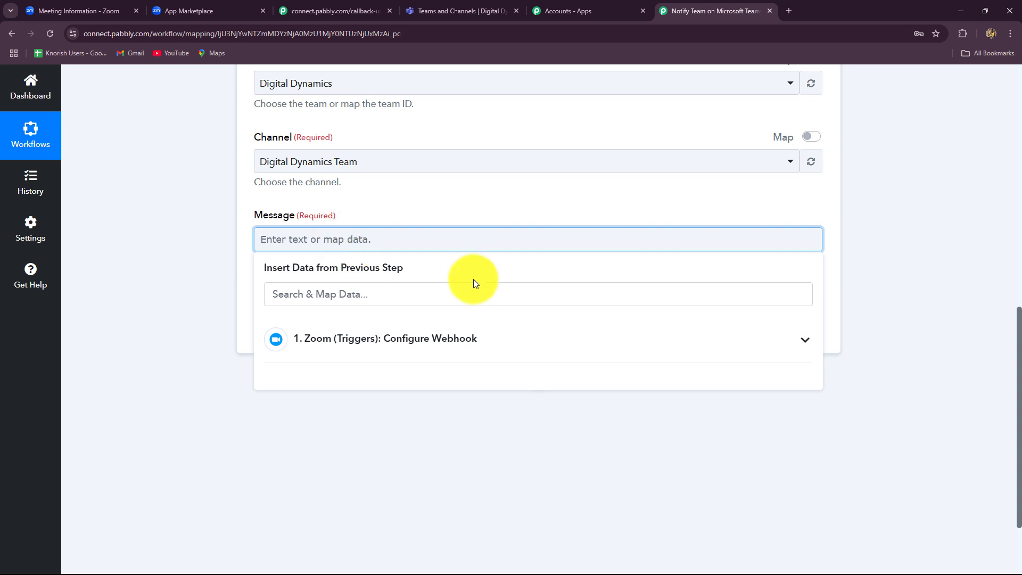
text(<p>New Webinar Registration Alert!</p> <p>Hi Team,</p> <p>We have a new registration for our upcoming webinar, <em>[Webinar Title]</em> scheduled on [Date].</p> <p><strong>Registrant Details:</strong></p> <ul> <li><strong>Name:</strong> [Registrant's Name]</li> <li><strong>Email:</strong> [Registrant's Email</li> </ul> <p>Please ensure all necessary materials are prepared and personalize any follow-up communication as needed. Let&rsquo;s make this a great experience for our participants!</p> <p>Best regards. </p>)
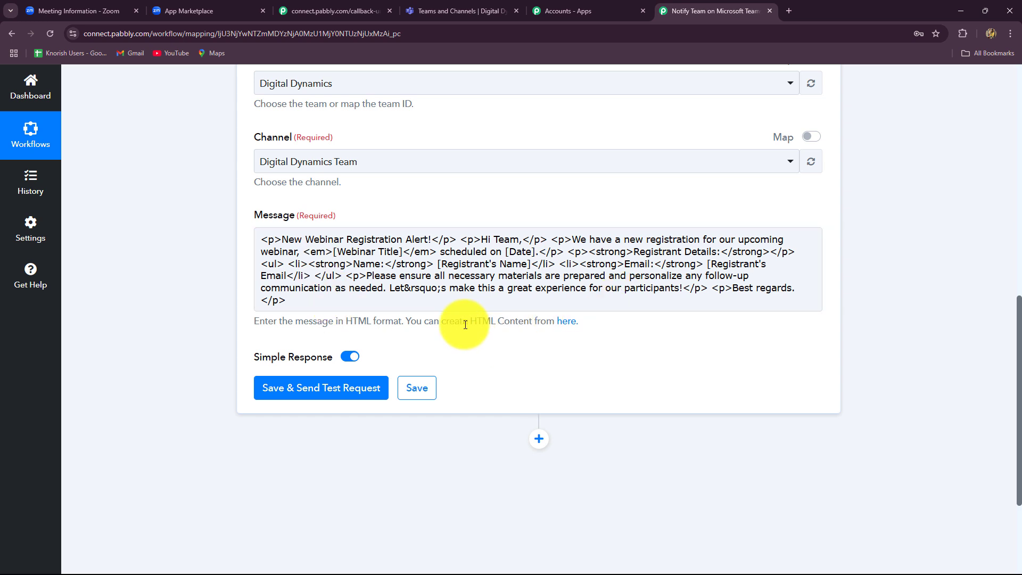
click(402, 252)
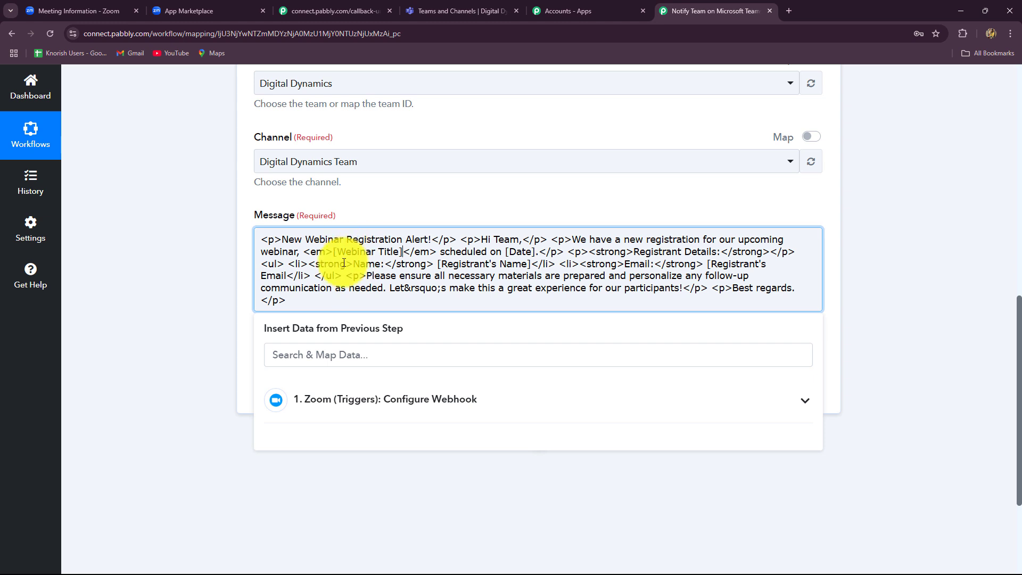
key(BackSpace)
key(BackSpace)
key(BackSpace)
key(BackSpace)
key(BackSpace)
key(BackSpace)
key(BackSpace)
key(BackSpace)
key(BackSpace)
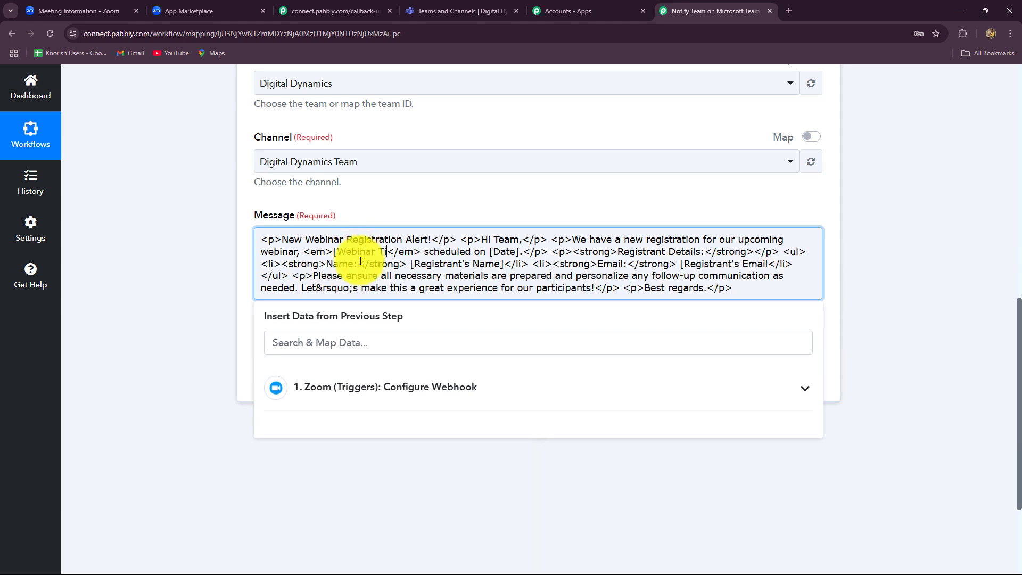
key(BackSpace)
key(BackSpace)
key(BackSpace)
key(BackSpace)
key(BackSpace)
key(BackSpace)
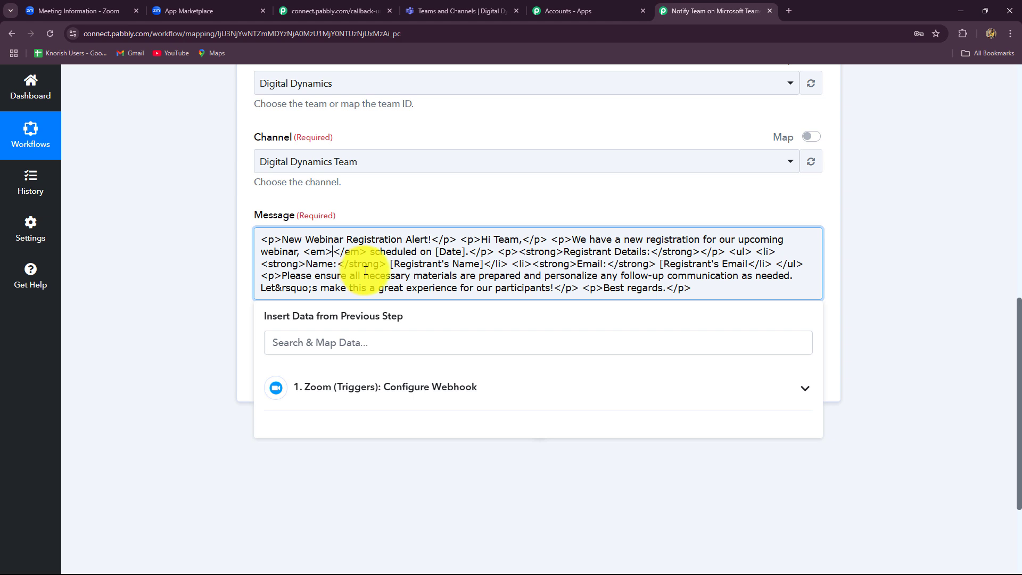
- Insert the Zoom Payload Object Topic field where the webinar title was
click(377, 387)
scroll(445, 481, down, 3)
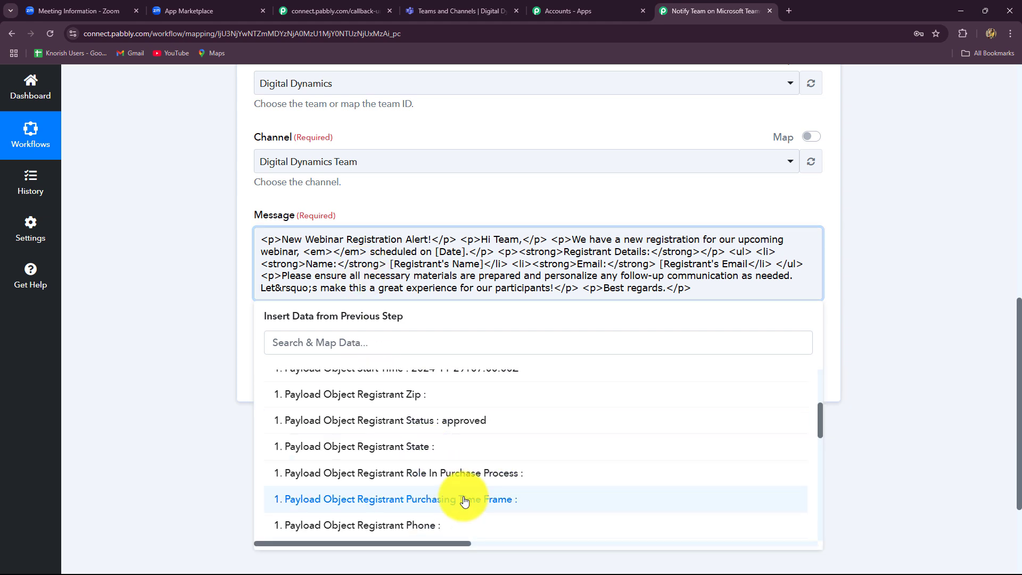
scroll(464, 501, down, 5)
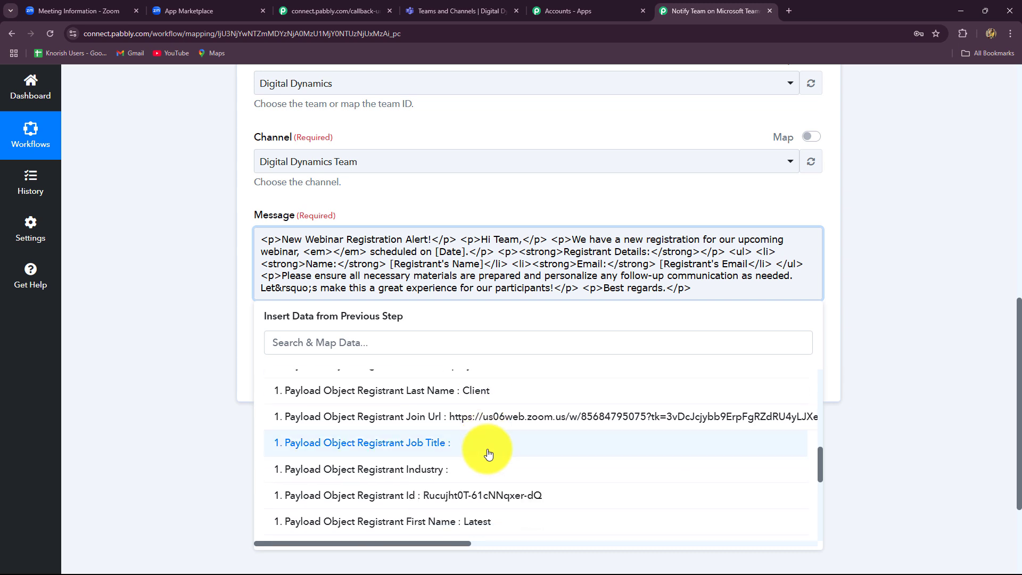
scroll(489, 453, up, 10)
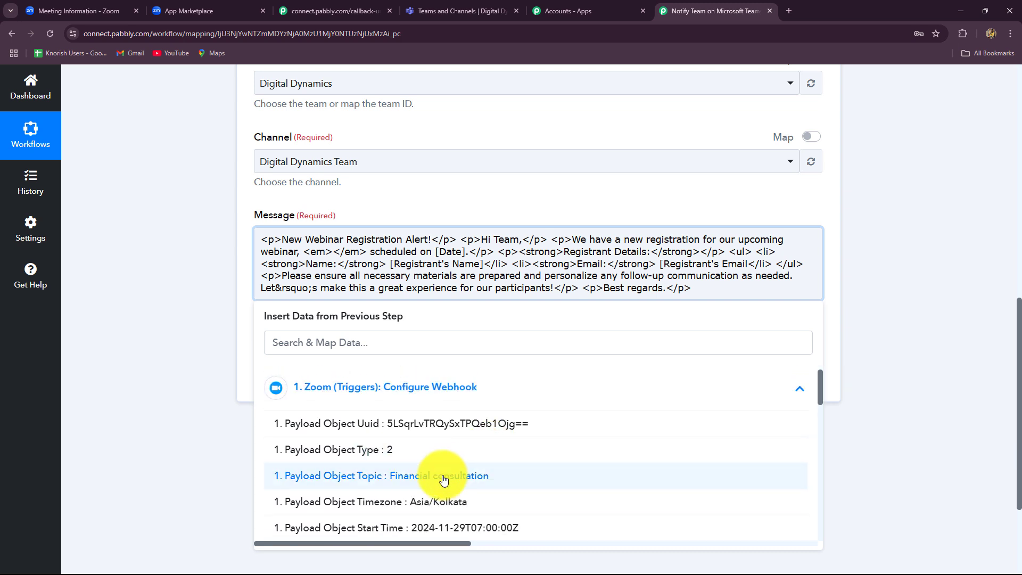
click(444, 479)
click(984, 339)
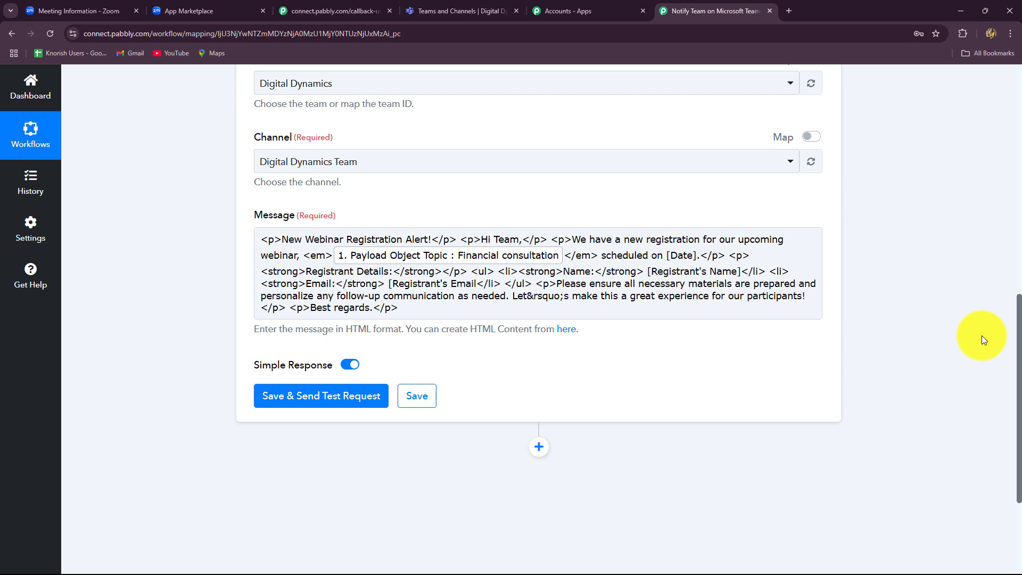
- Replace the [Date] placeholder with the Zoom meeting Start Time field
click(693, 259)
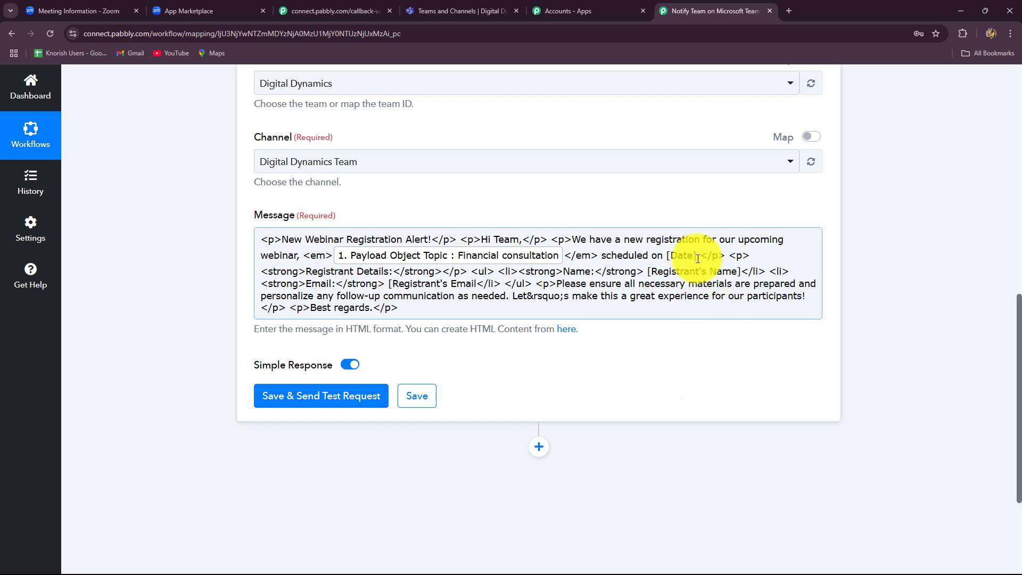
click(698, 260)
key(BackSpace)
key(BackSpace)
key(BackSpace)
key(BackSpace)
key(BackSpace)
key(BackSpace)
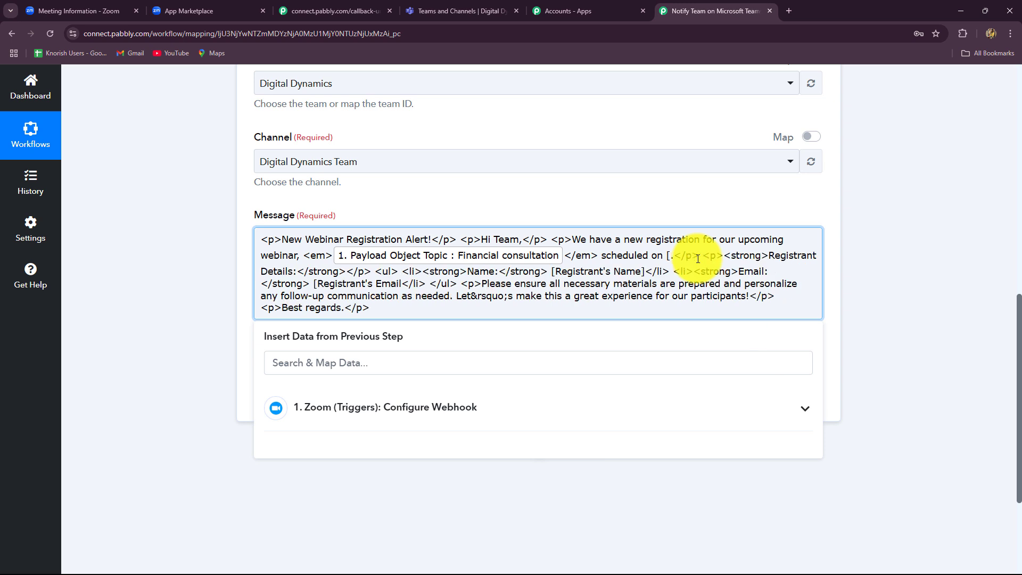
click(395, 419)
scroll(406, 483, down, 3)
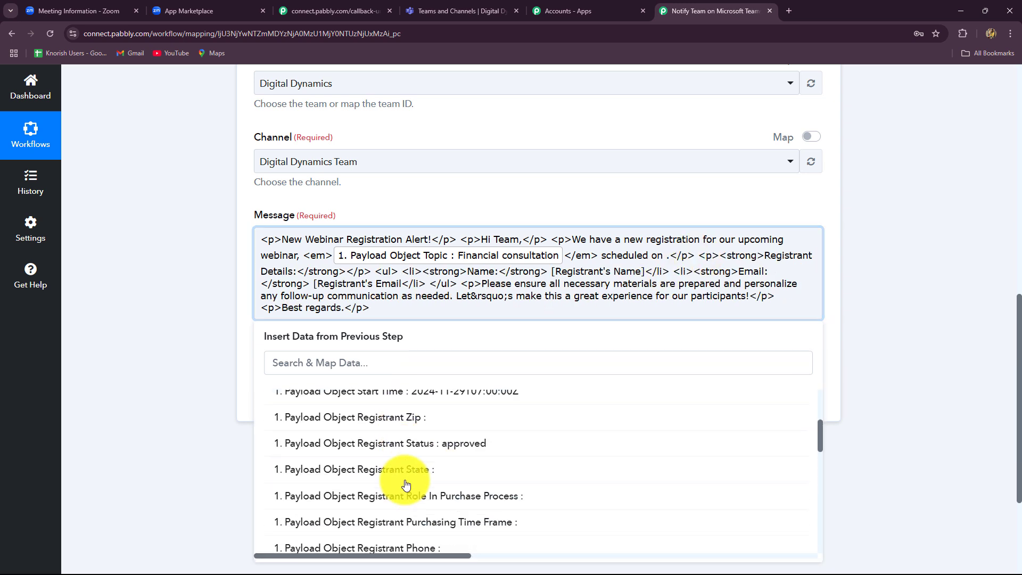
scroll(413, 447, up, 1)
click(429, 449)
click(891, 327)
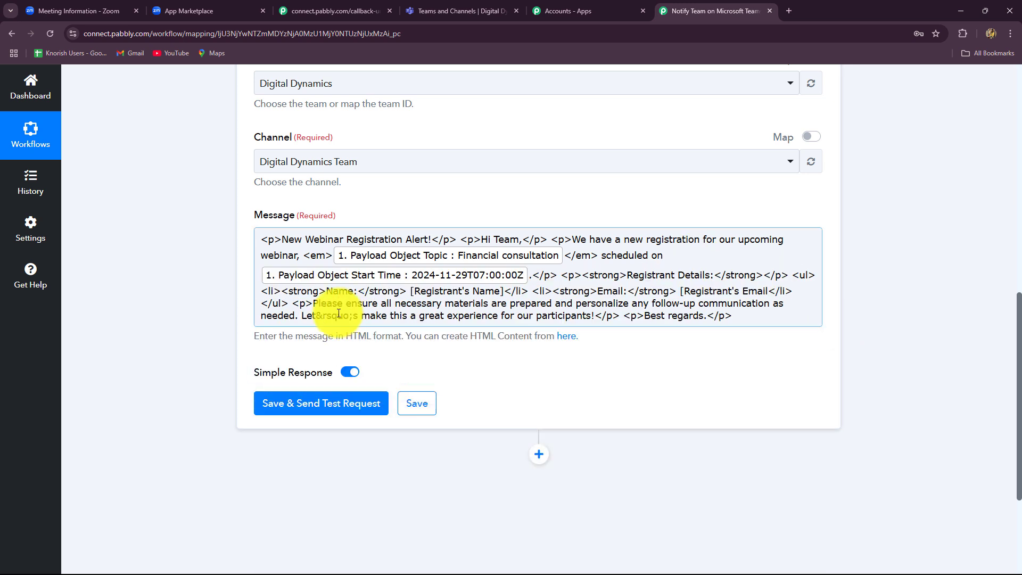
- Replace [Registrant's Name] with the registrant First Name and Last Name fields
click(499, 292)
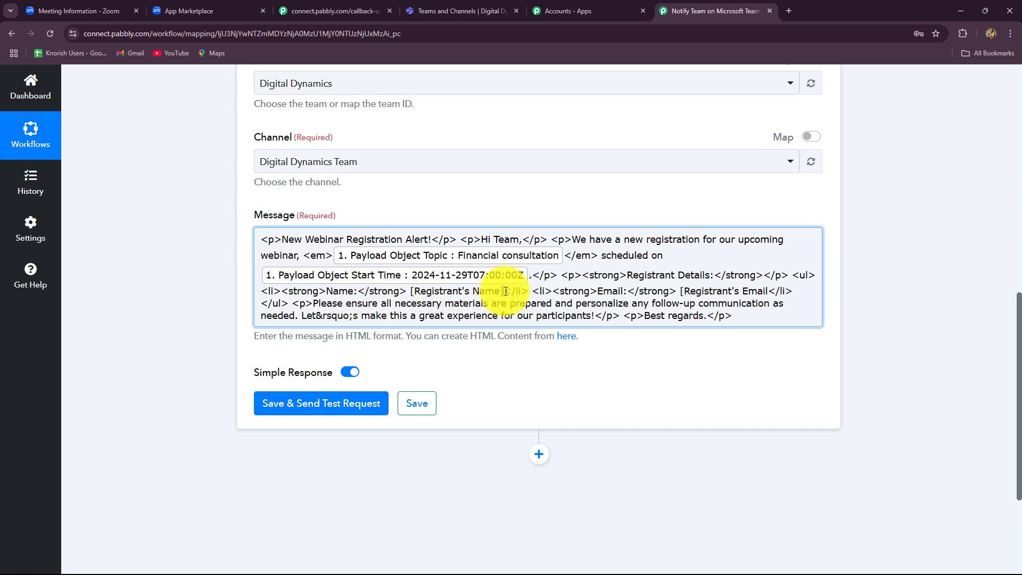
drag(412, 292, 503, 292)
key(BackSpace)
scroll(426, 495, down, 5)
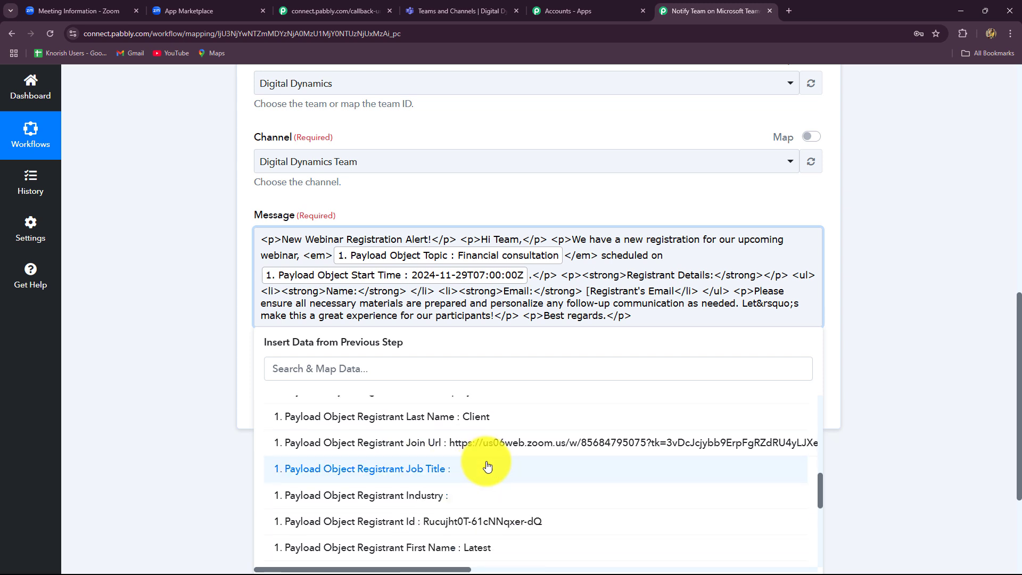
click(470, 499)
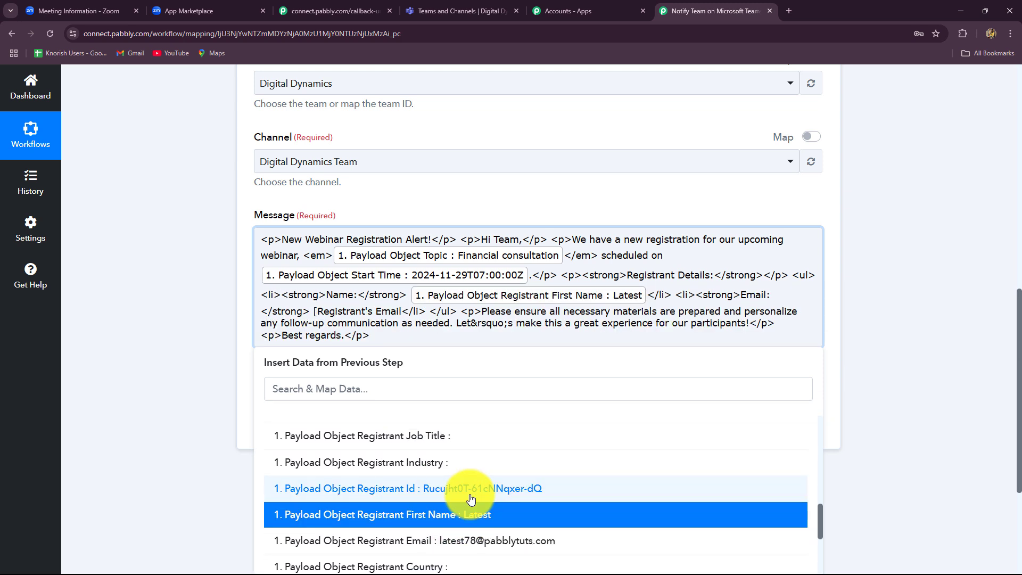
scroll(471, 499, up, 2)
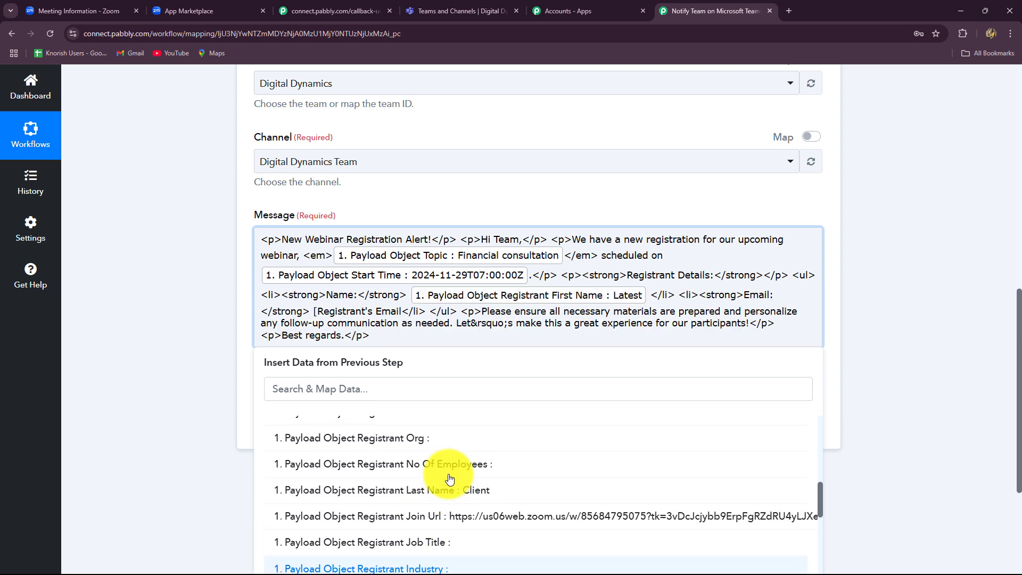
click(474, 495)
click(909, 355)
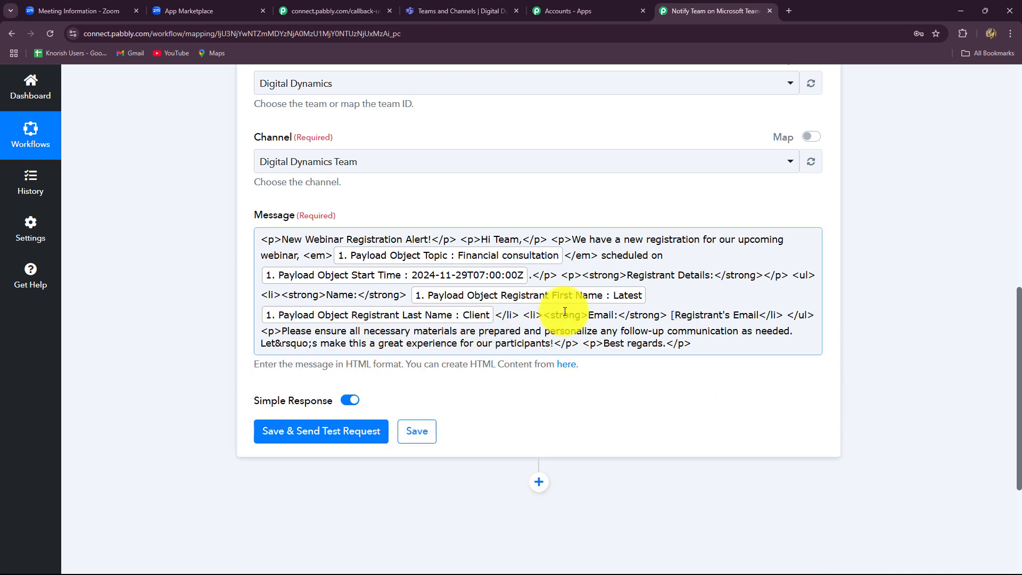
- Replace [Registrant's Email] with the Zoom Registrant Email field
drag(759, 317, 672, 318)
key(BackSpace)
click(453, 499)
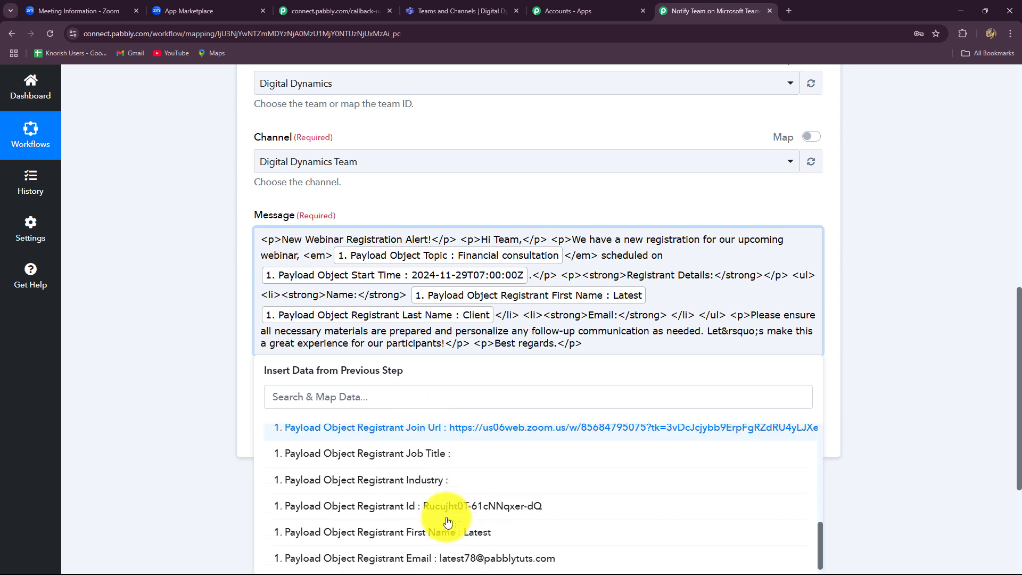
scroll(462, 506, down, 2)
click(456, 434)
click(857, 379)
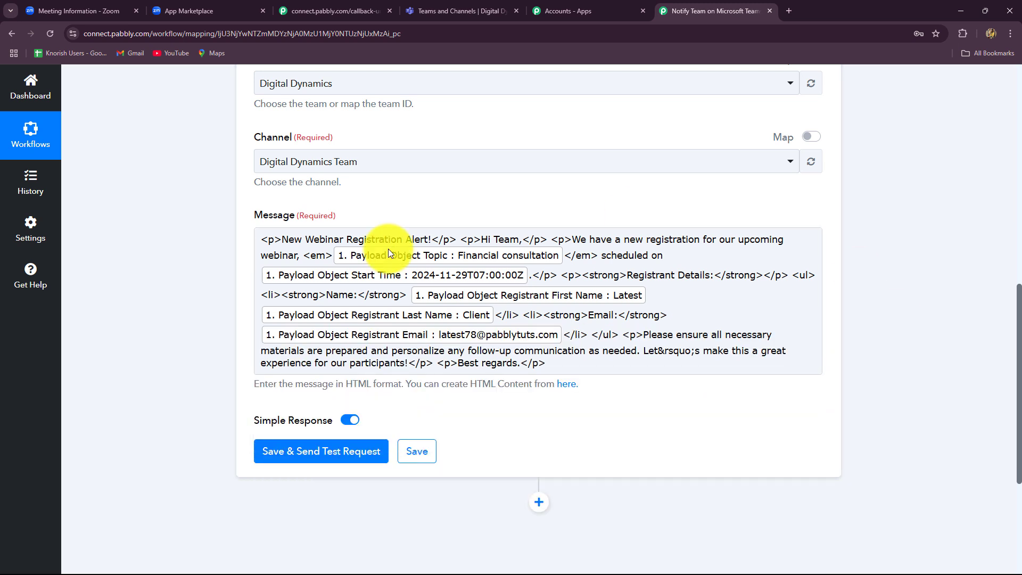
- Save and test-send the Teams step, then inspect the response's Etag and message Id
click(337, 452)
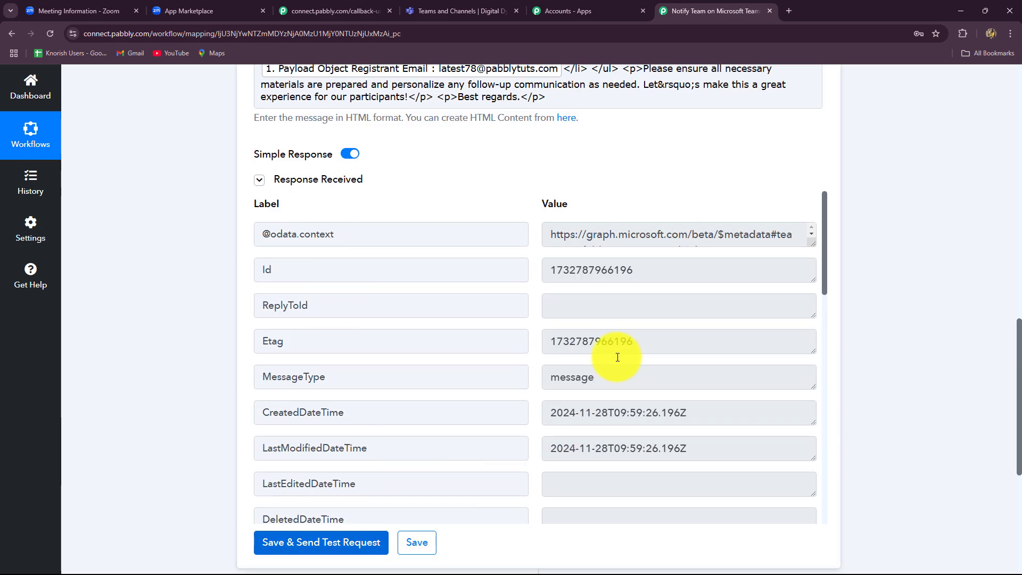
click(601, 352)
double_click(601, 351)
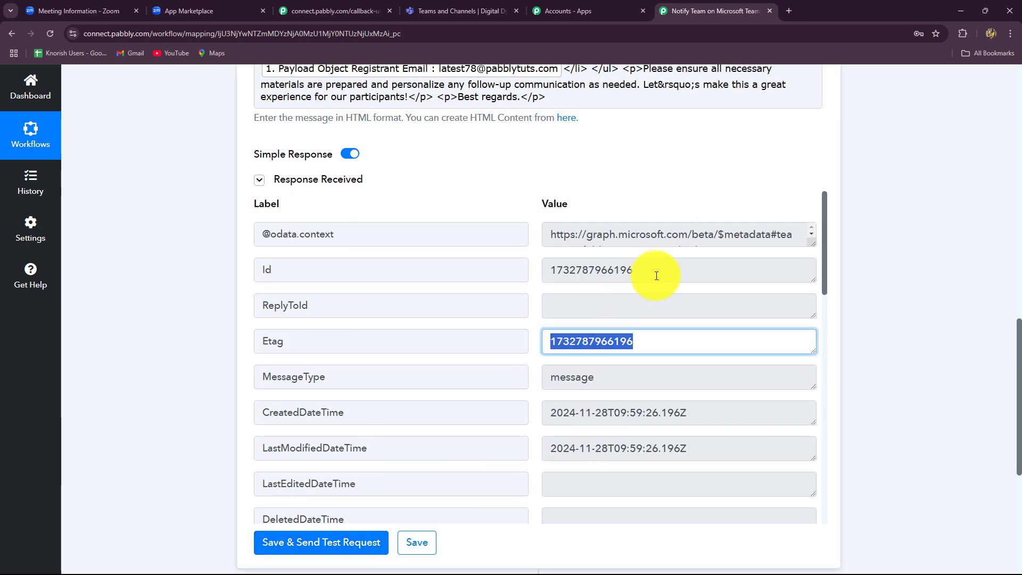
double_click(659, 272)
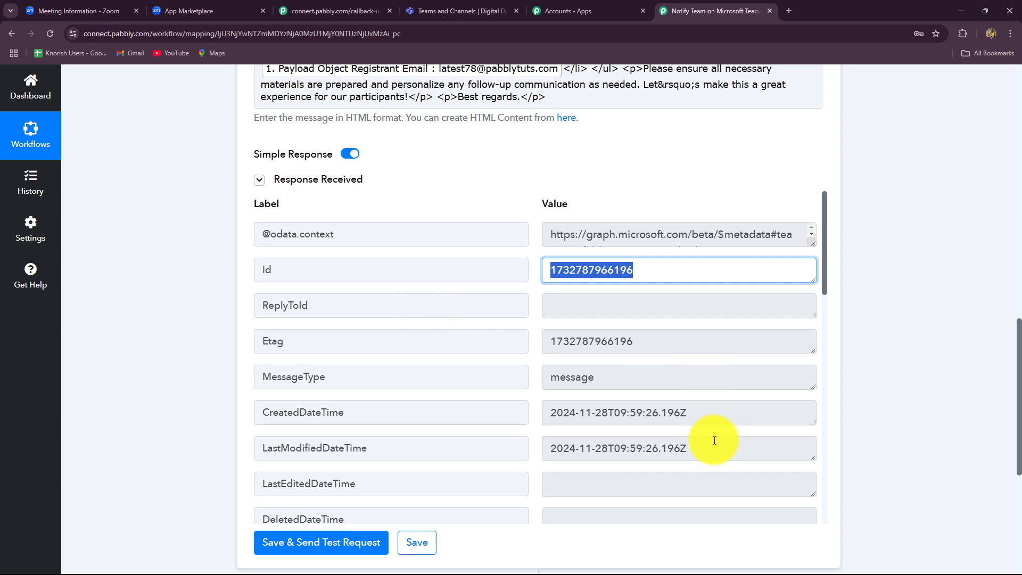
- Expand the New Webinar Registration Alert post in Teams, then collapse Pabbly's Microsoft Teams action
click(443, 6)
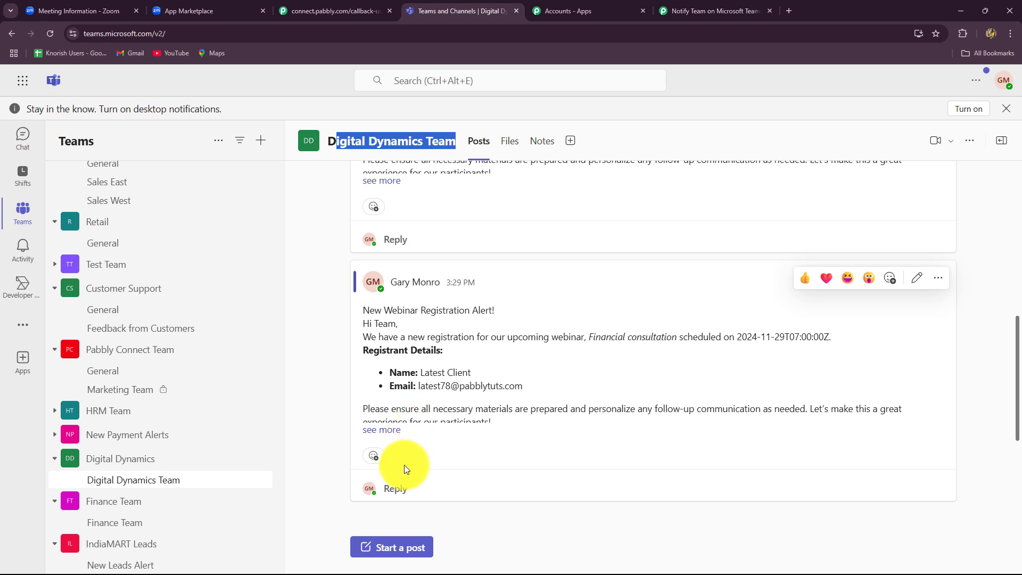
click(373, 430)
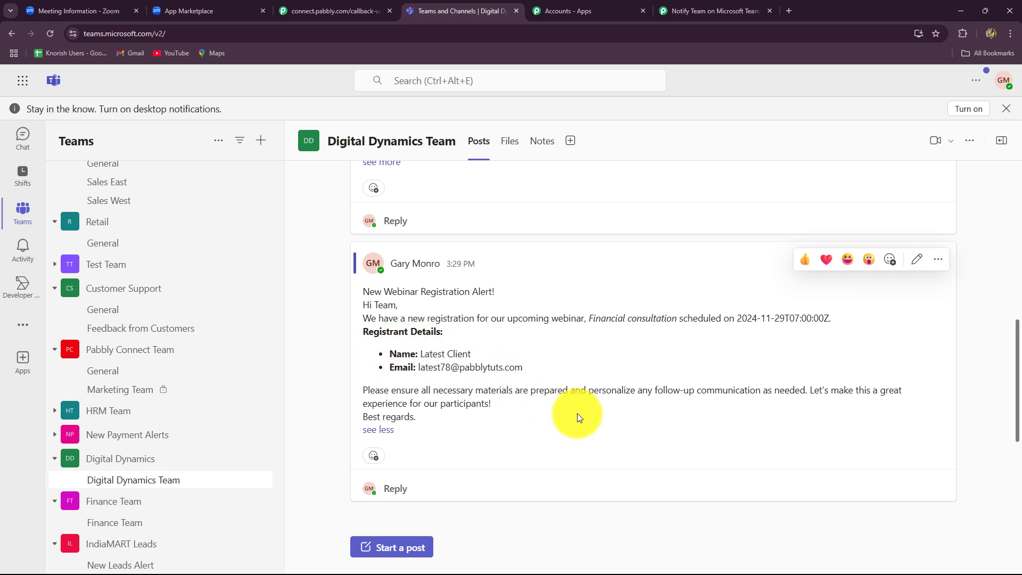
click(690, 13)
scroll(950, 335, up, 10)
scroll(953, 328, up, 3)
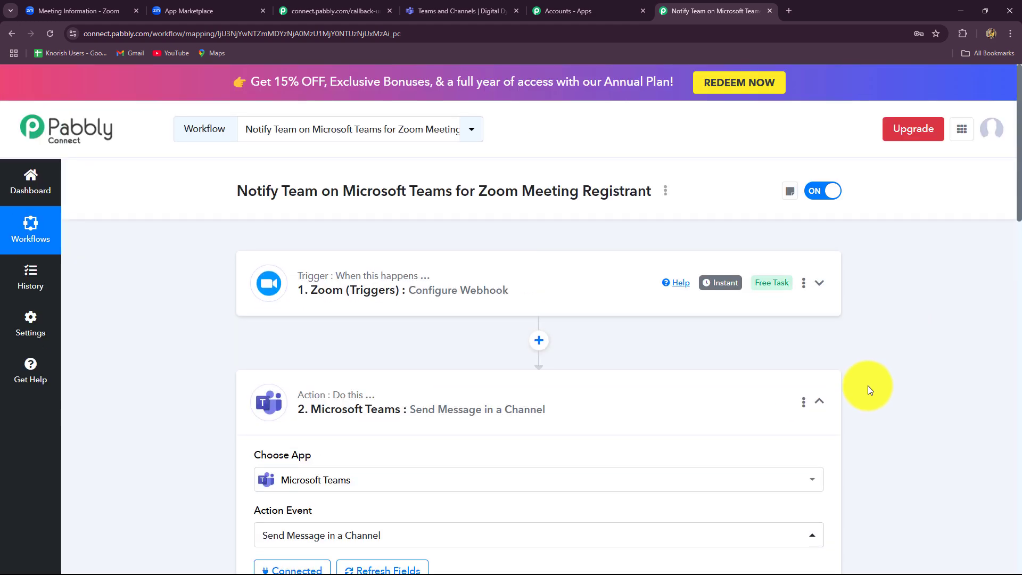
click(819, 408)
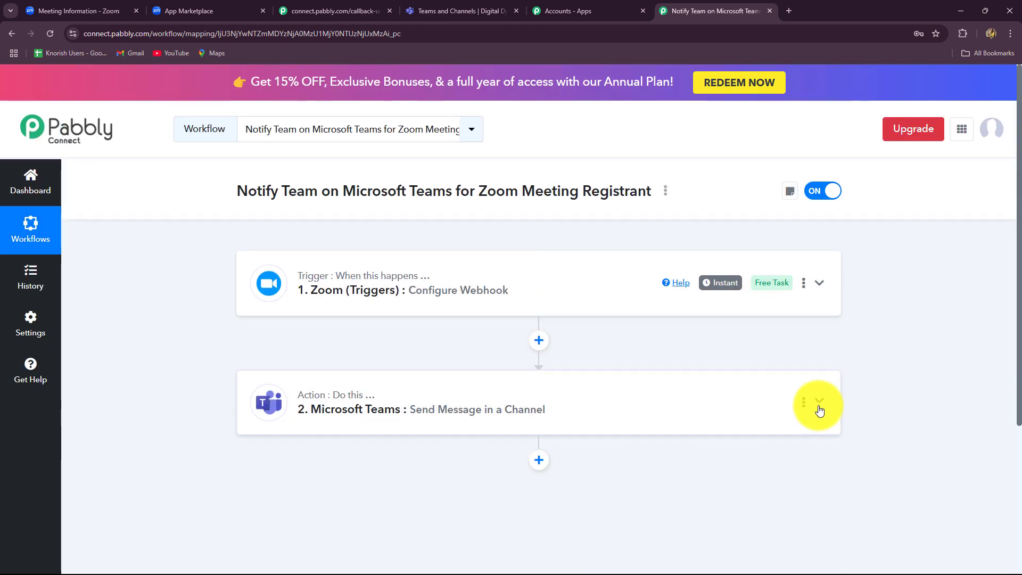